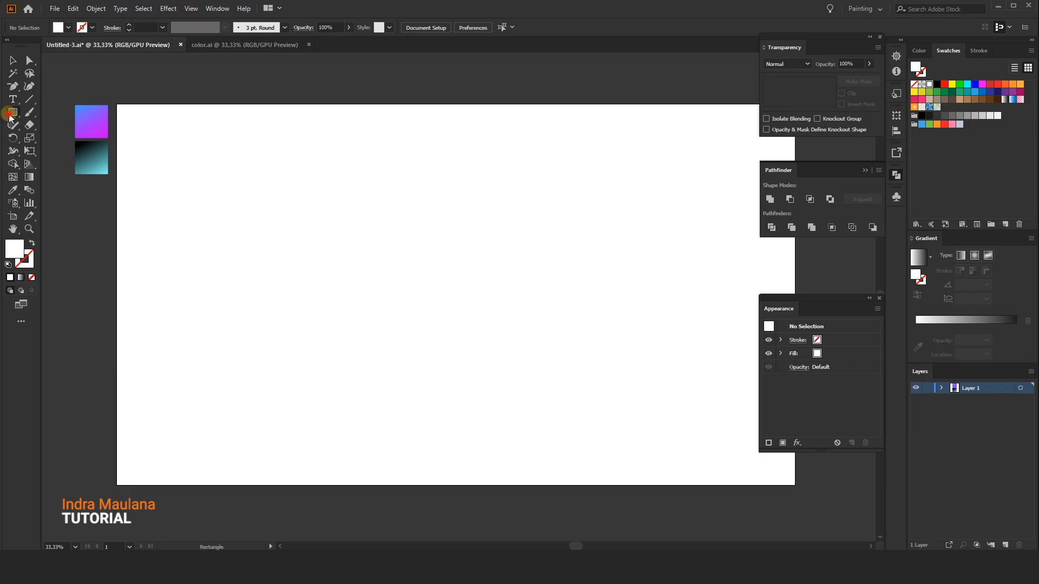
Step: Create a rectangle 1920 px wide and 1080 px high on the artboard
{"action": "left_click", "coordinate": [373, 236]}
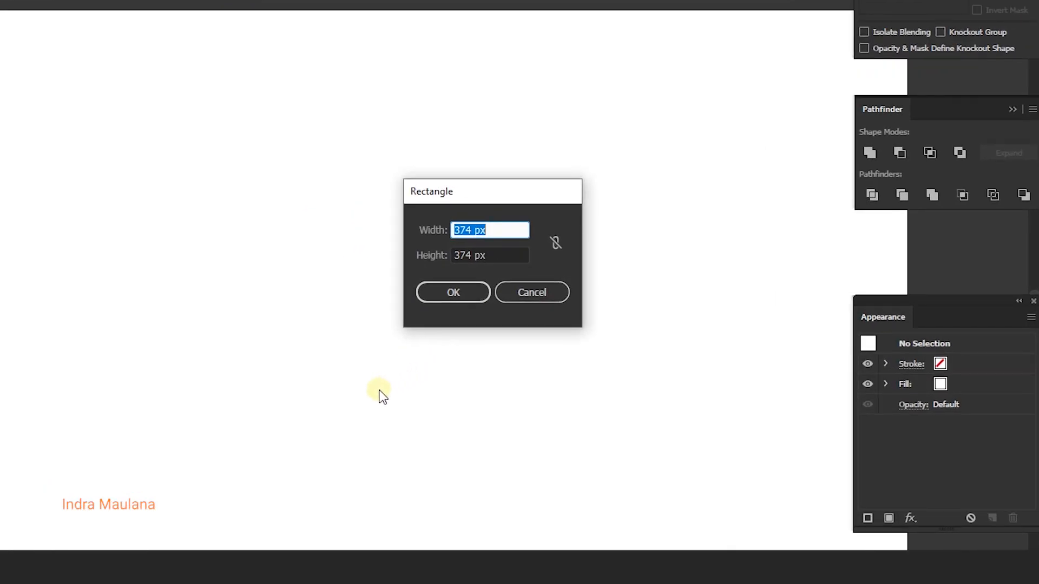
{"action": "type", "text": "1920"}
{"action": "left_click", "coordinate": [503, 255]}
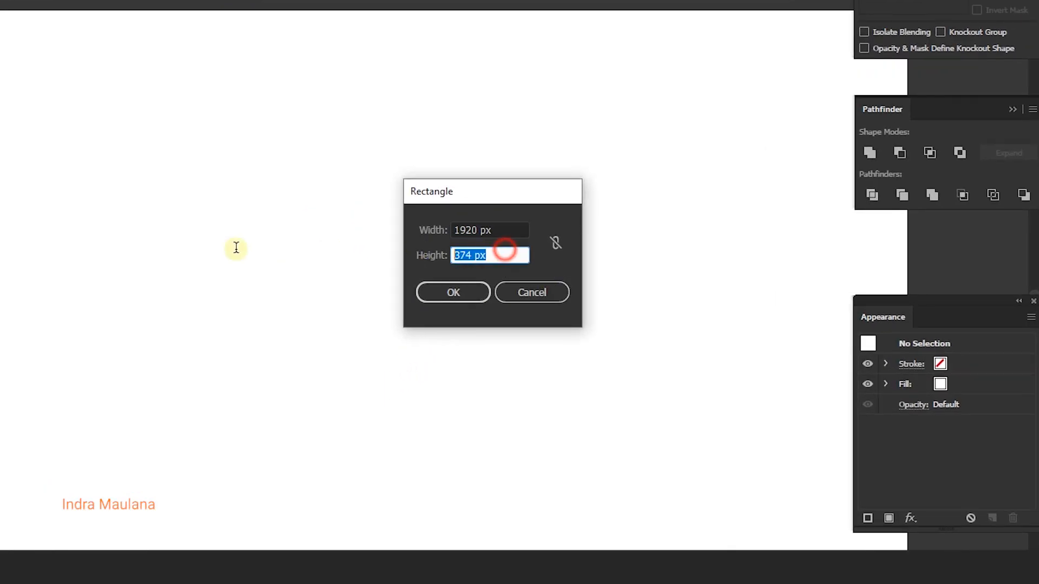
{"action": "type", "text": "1080"}
{"action": "key", "text": "Return"}
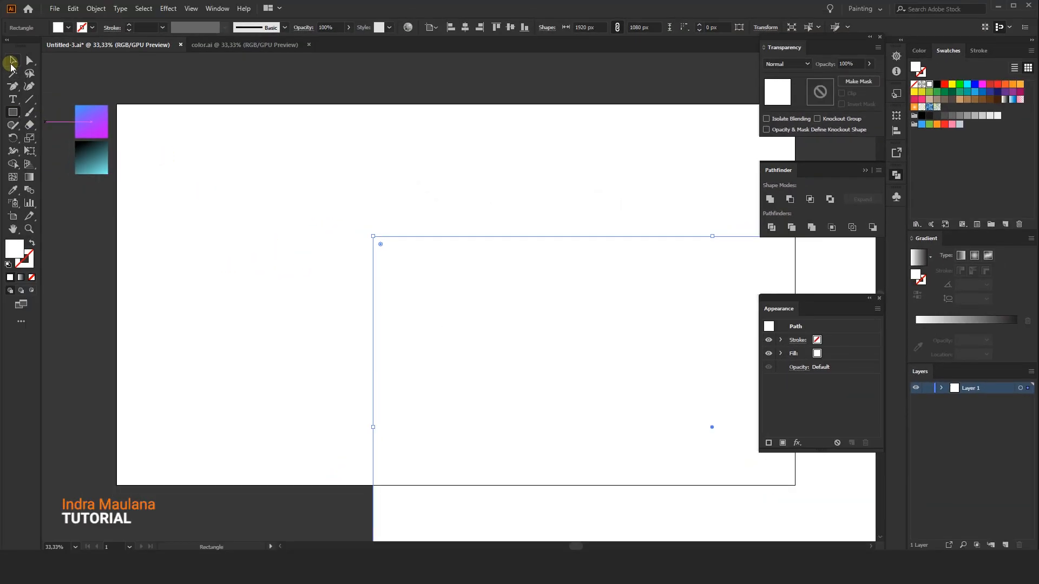
Step: Centre the rectangle horizontally and vertically on the artboard
{"action": "left_click", "coordinate": [12, 63]}
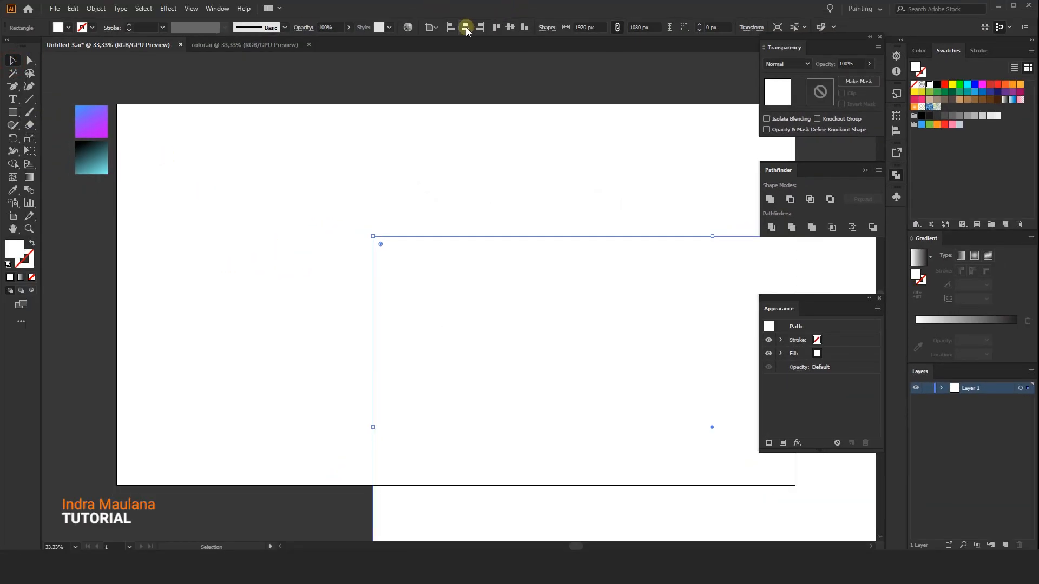
{"action": "left_click", "coordinate": [431, 27]}
{"action": "left_click", "coordinate": [446, 65]}
{"action": "left_click", "coordinate": [465, 27]}
{"action": "left_click", "coordinate": [510, 27]}
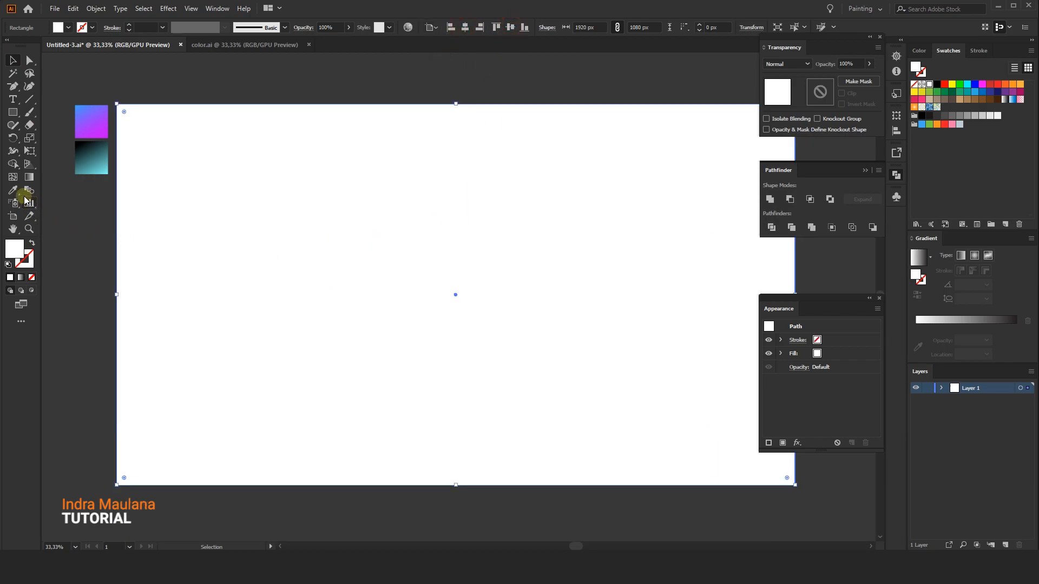
Step: Fill the rectangle with the purple-blue gradient sampled from the swatch square beside the artboard
{"action": "left_click", "coordinate": [13, 189]}
{"action": "left_click", "coordinate": [89, 128]}
{"action": "key", "text": "v"}
Step: Examine the hex colour codes of the gradient's blue and magenta stops
{"action": "double_click", "coordinate": [1014, 339]}
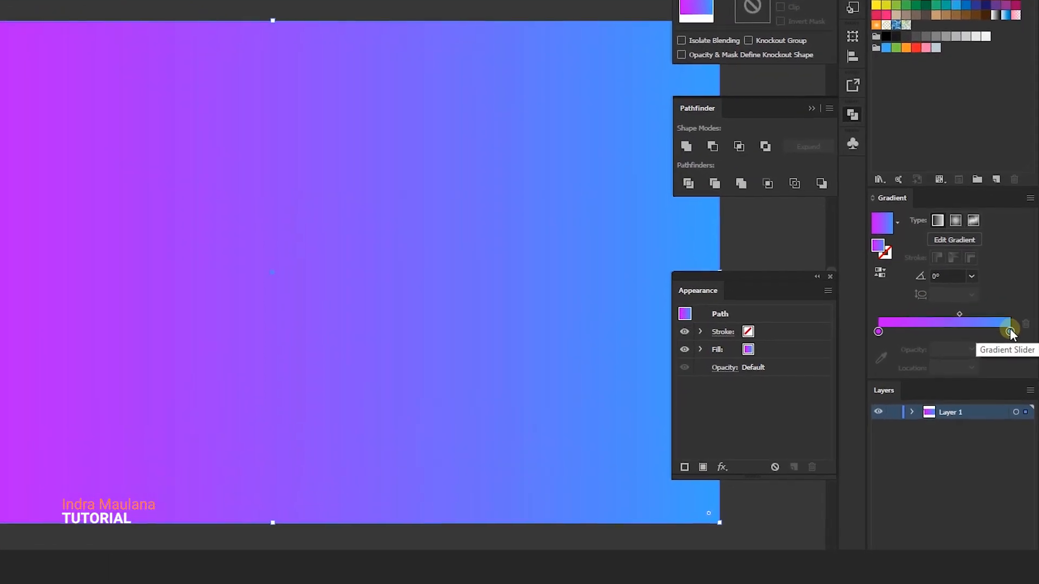
{"action": "left_click", "coordinate": [992, 454]}
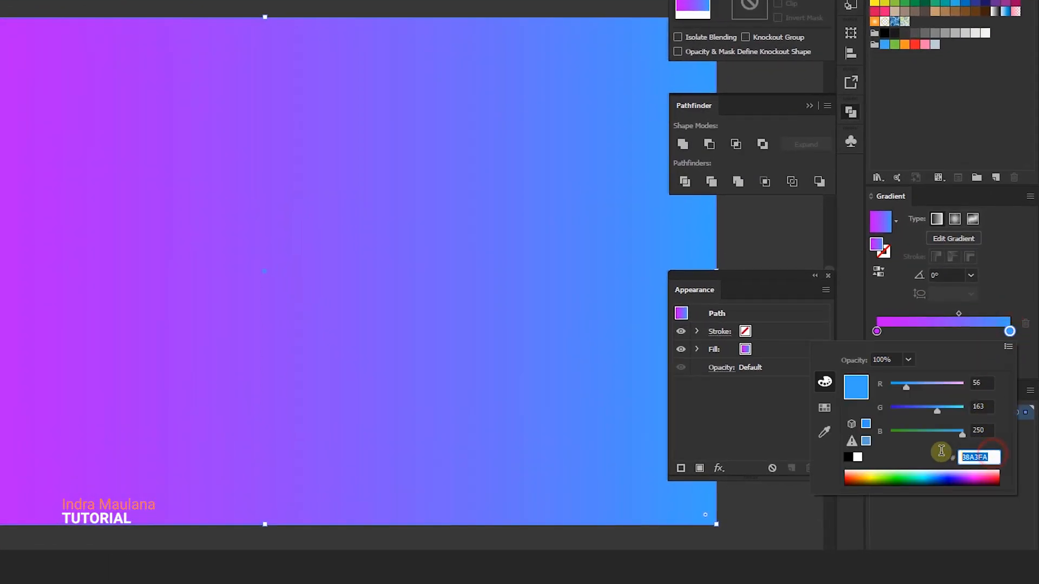
{"action": "double_click", "coordinate": [876, 331]}
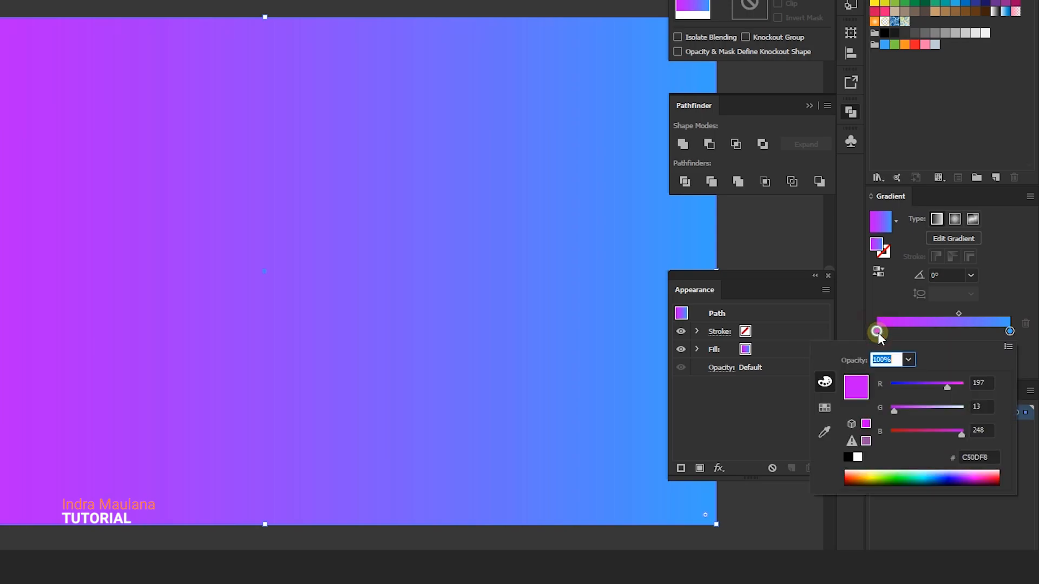
{"action": "left_click", "coordinate": [982, 459]}
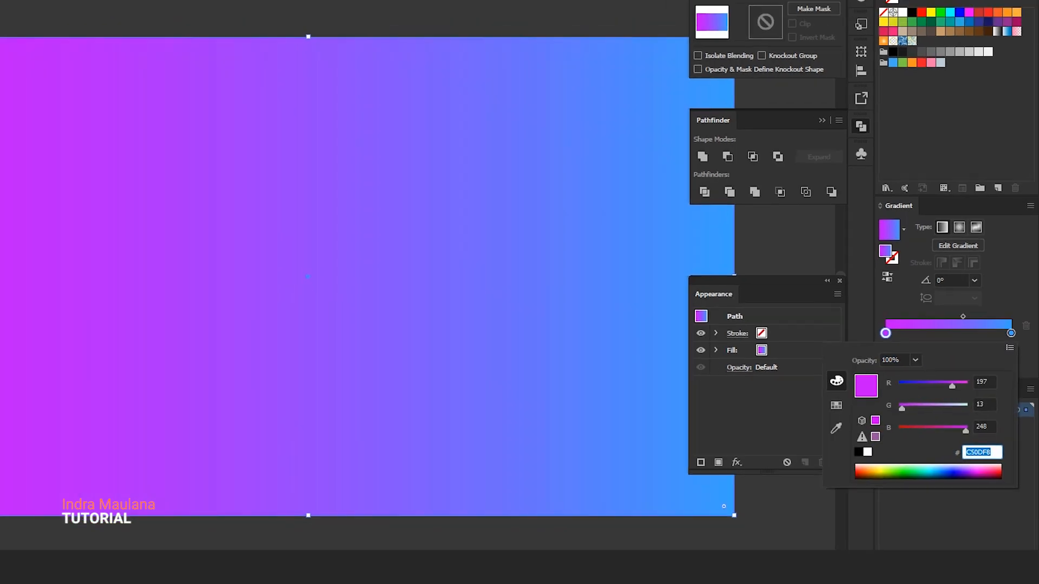
{"action": "left_click", "coordinate": [6, 57]}
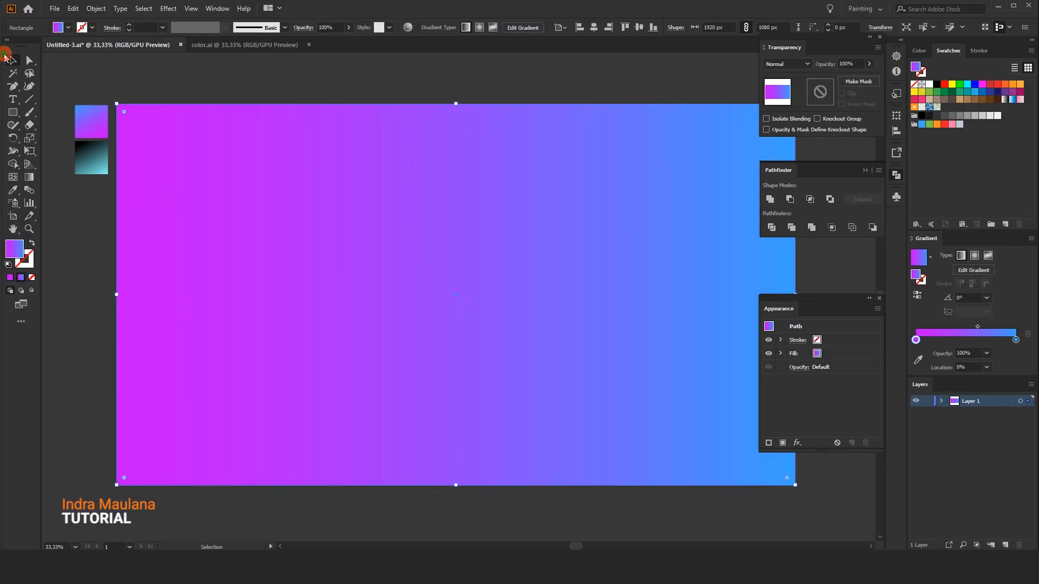
Step: Run the rectangle's gradient diagonally from magenta at the upper-right corner to blue at the lower-left corner, at about -150.4°
{"action": "left_click", "coordinate": [30, 176]}
{"action": "left_click_drag", "start_coordinate": [707, 116], "coordinate": [325, 317]}
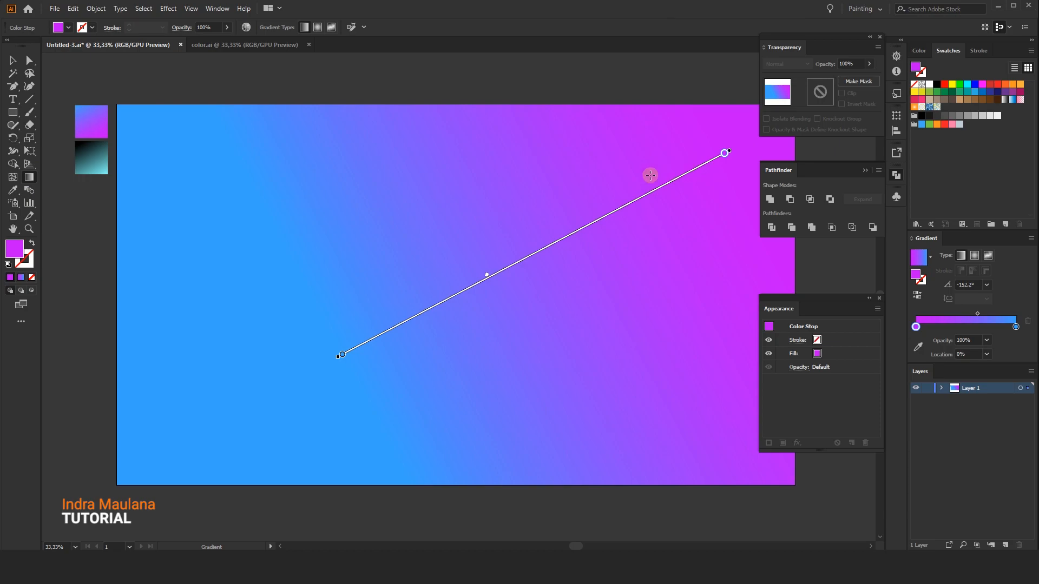
{"action": "scroll", "coordinate": [630, 180], "scroll_direction": "down", "scroll_amount": 1}
{"action": "scroll", "coordinate": [738, 135], "scroll_direction": "right", "scroll_amount": 2}
{"action": "left_click_drag", "start_coordinate": [709, 126], "coordinate": [203, 395]}
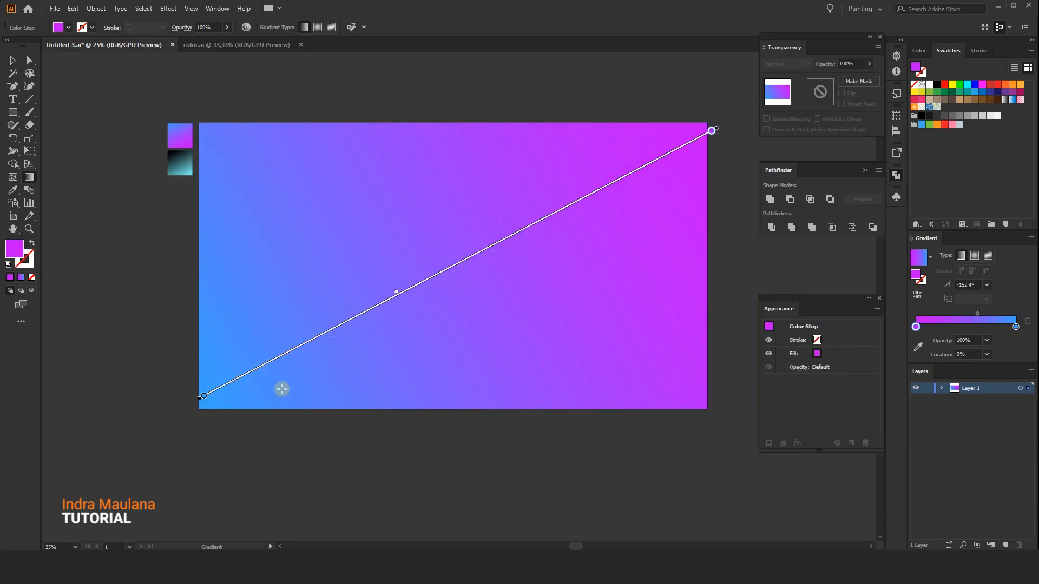
{"action": "left_click", "coordinate": [398, 293]}
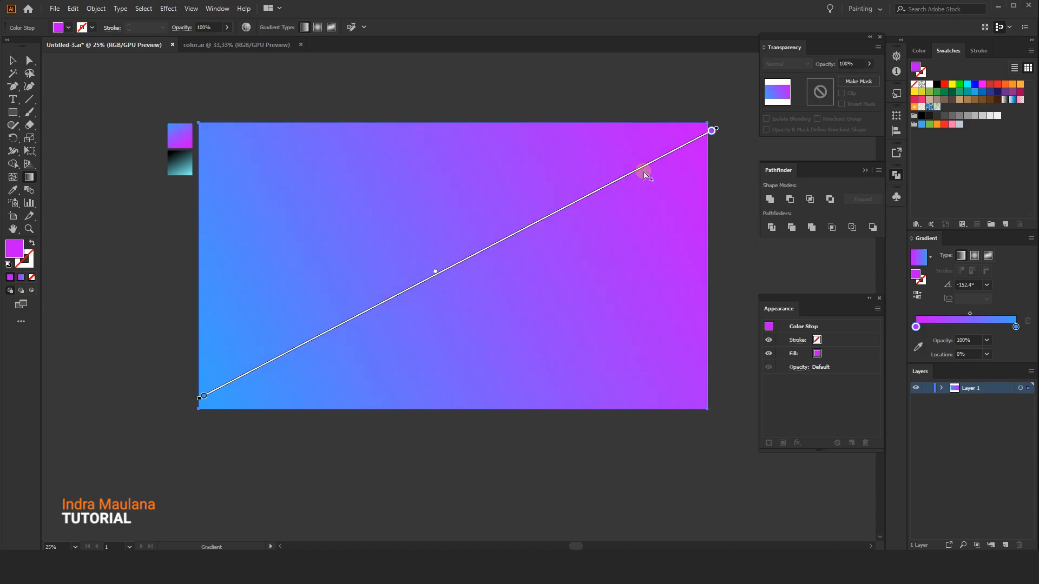
{"action": "mouse_move", "coordinate": [695, 121]}
{"action": "left_mouse_down"}
{"action": "mouse_move", "coordinate": [366, 297]}
{"action": "mouse_move", "coordinate": [222, 395]}
{"action": "left_mouse_up"}
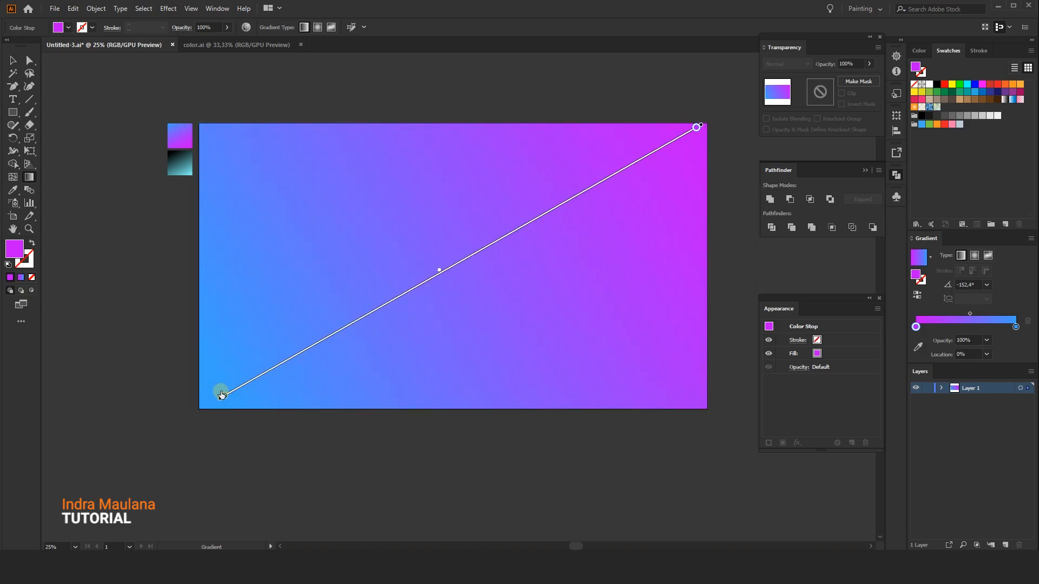
Step: Fine-tune the gradient's midpoint and move the magenta stop to about 3% and the blue stop to about 96%
{"action": "left_click_drag", "start_coordinate": [441, 269], "coordinate": [443, 268]}
{"action": "left_click_drag", "start_coordinate": [692, 135], "coordinate": [613, 195]}
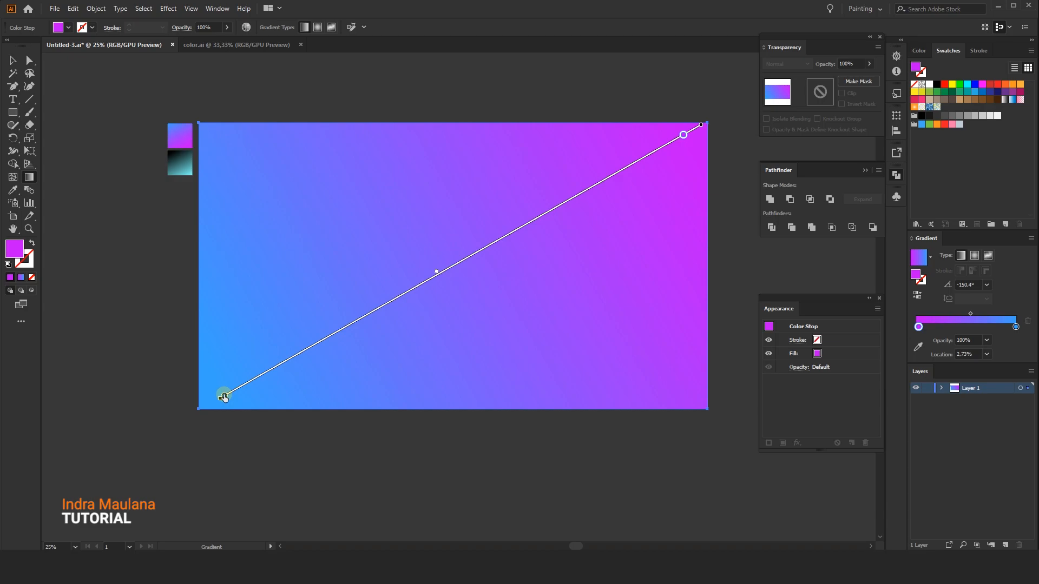
{"action": "left_click_drag", "start_coordinate": [224, 400], "coordinate": [236, 394]}
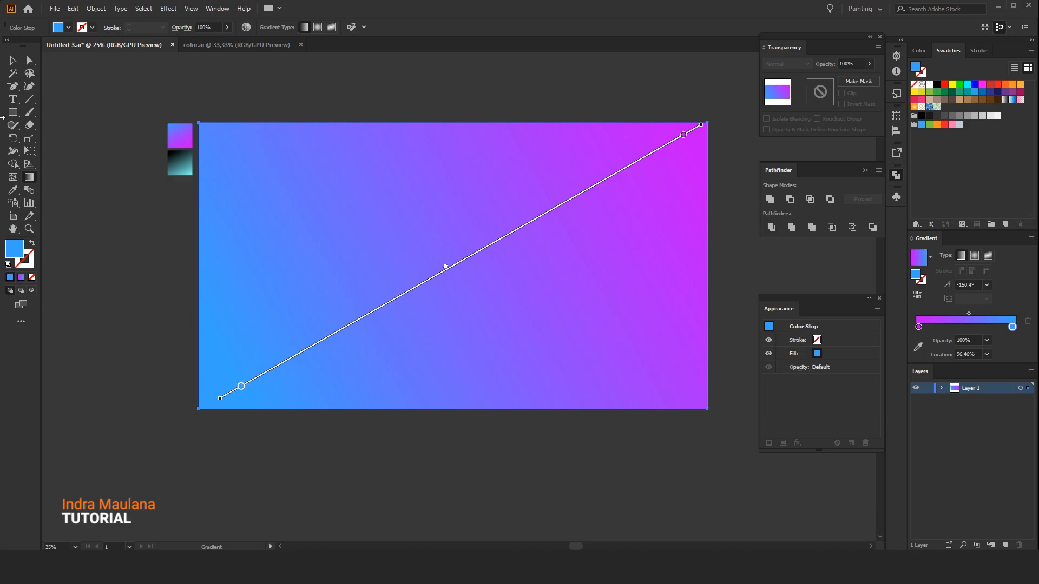
{"action": "left_click", "coordinate": [12, 58]}
Step: Rename the background layer as BG and lock it
{"action": "double_click", "coordinate": [967, 400]}
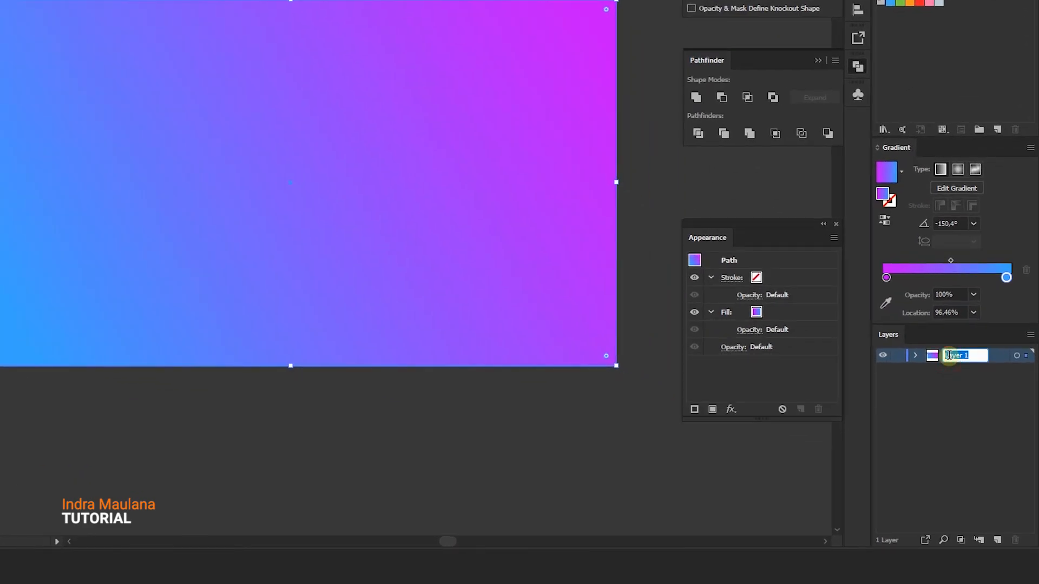
{"action": "type", "text": "BG"}
{"action": "key", "text": "Return"}
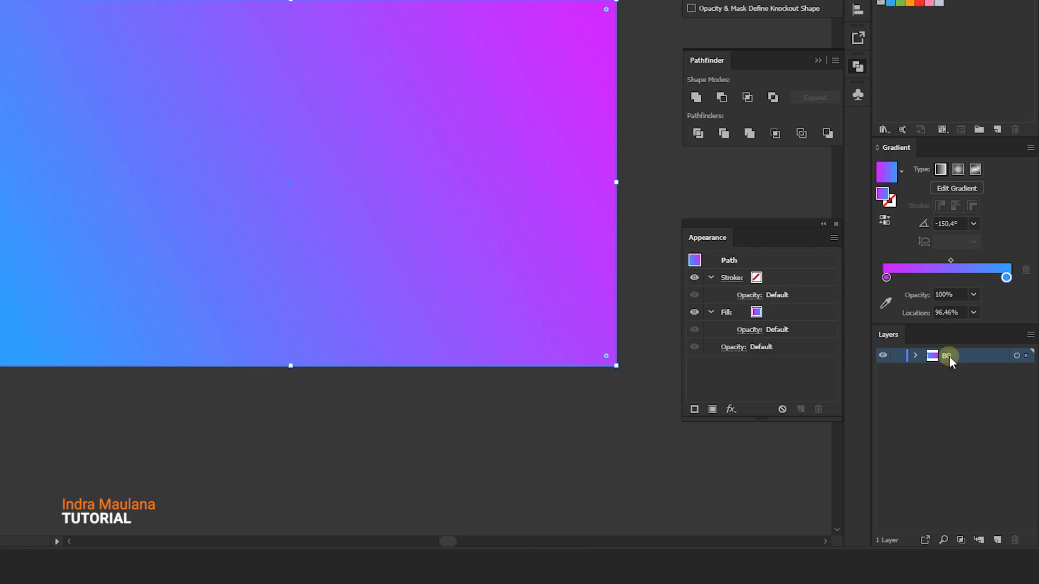
{"action": "left_click", "coordinate": [900, 357]}
Step: Add a new layer and draw a circle about 228 px in diameter near the middle of the artboard
{"action": "left_click", "coordinate": [996, 540]}
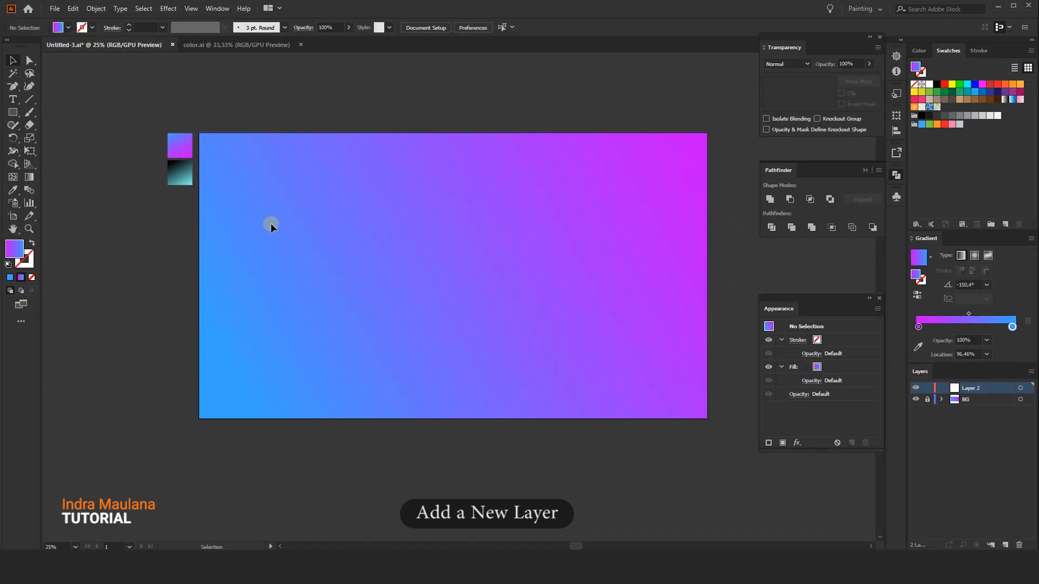
{"action": "left_click_drag", "start_coordinate": [18, 111], "coordinate": [51, 135]}
{"action": "left_click_drag", "start_coordinate": [432, 260], "coordinate": [462, 290]}
{"action": "left_click", "coordinate": [10, 60]}
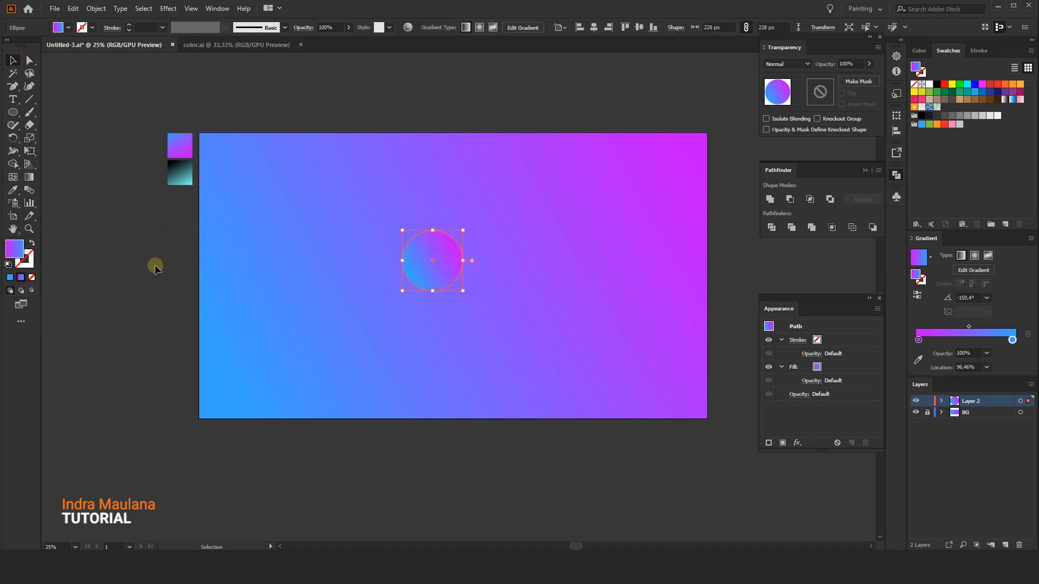
Step: Remove the circle's fill and give it a white stroke
{"action": "left_click", "coordinate": [32, 244]}
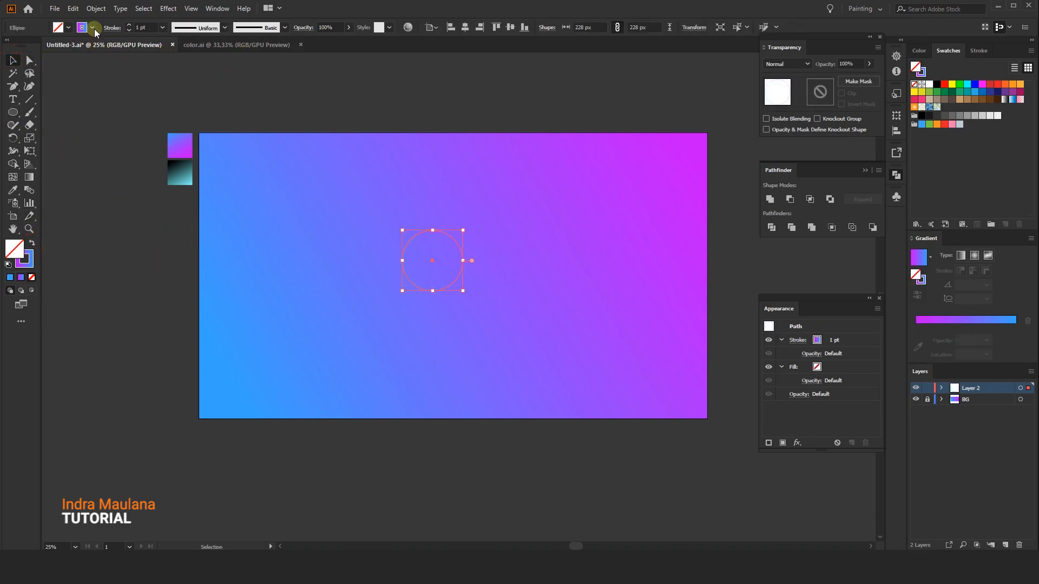
{"action": "left_click", "coordinate": [91, 28]}
{"action": "left_click", "coordinate": [21, 47]}
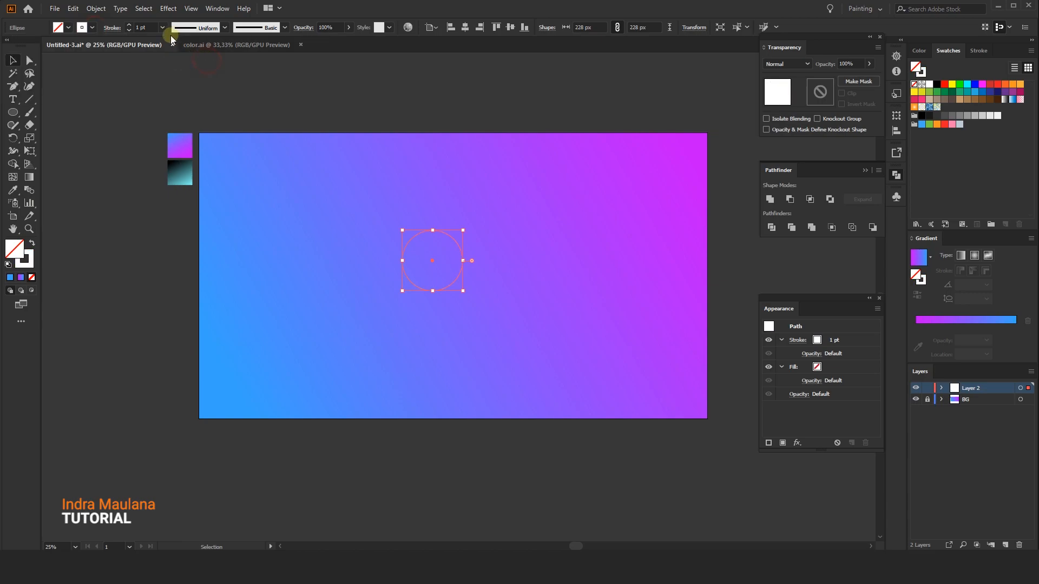
Step: Set the circle's stroke weight to 45 pt after trying 35 pt
{"action": "left_click", "coordinate": [152, 27]}
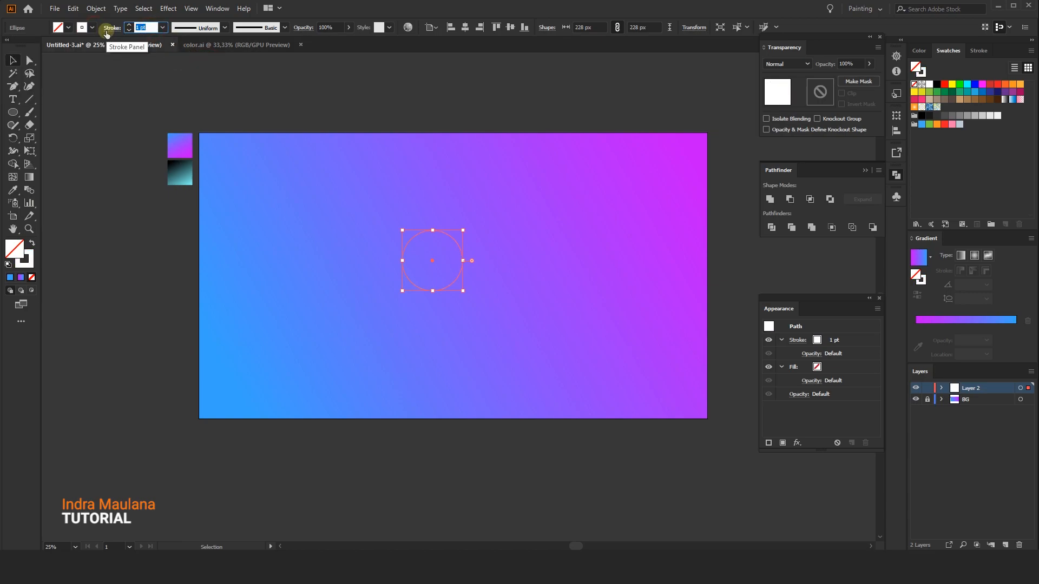
{"action": "type", "text": "35"}
{"action": "key", "text": "Return"}
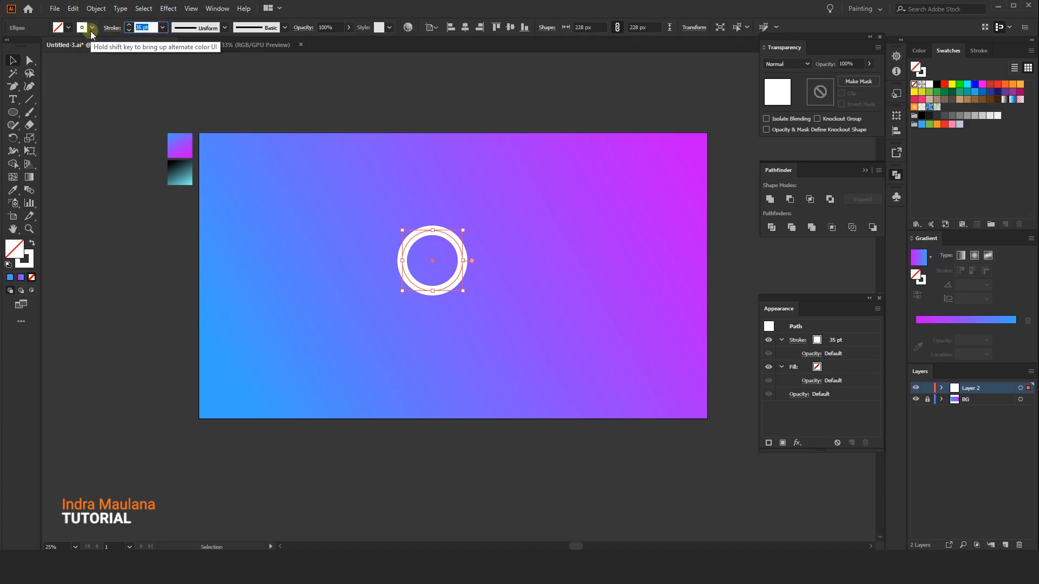
{"action": "type", "text": "45"}
{"action": "key", "text": "Return"}
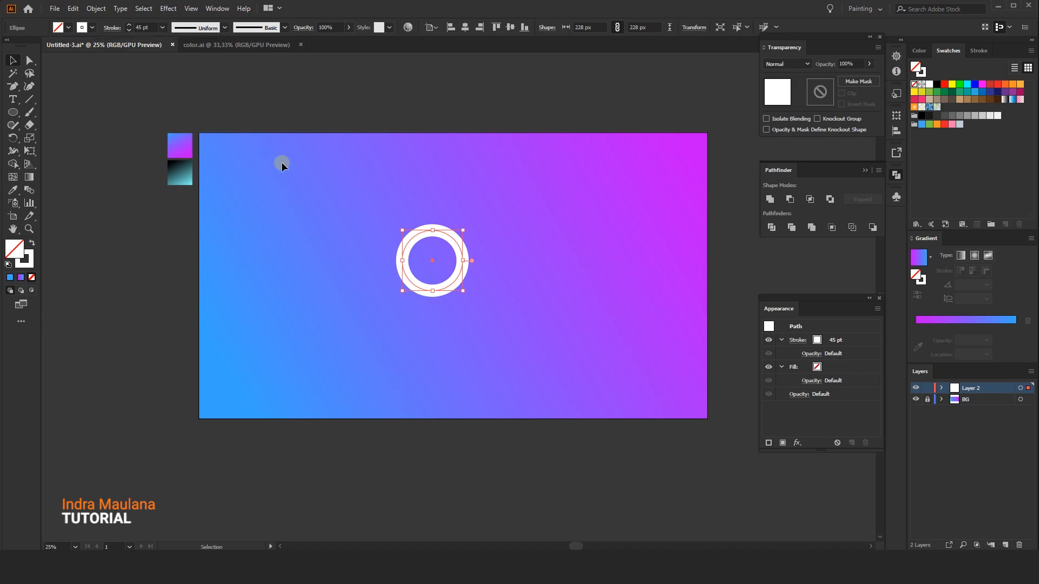
Step: Duplicate the white ring horizontally to its right so that the two circle paths touch
{"action": "left_click", "coordinate": [320, 187]}
{"action": "left_click", "coordinate": [436, 236]}
{"action": "scroll", "coordinate": [481, 254], "scroll_direction": "up", "scroll_amount": 1}
{"action": "left_click_drag", "start_coordinate": [498, 255], "coordinate": [399, 246]}
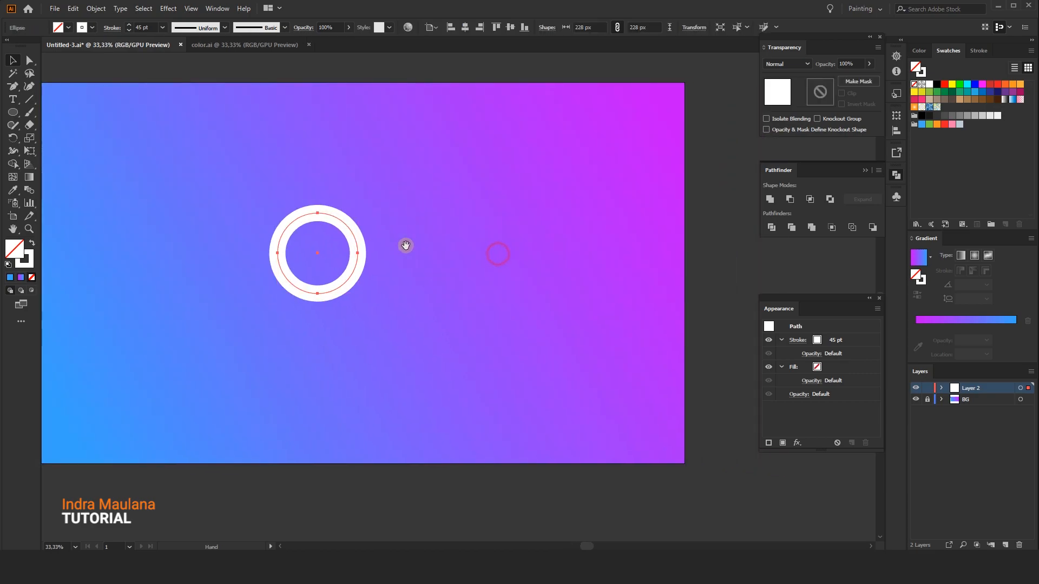
{"action": "scroll", "coordinate": [345, 243], "scroll_direction": "down", "scroll_amount": 1}
{"action": "scroll", "coordinate": [352, 267], "scroll_direction": "up", "scroll_amount": 3}
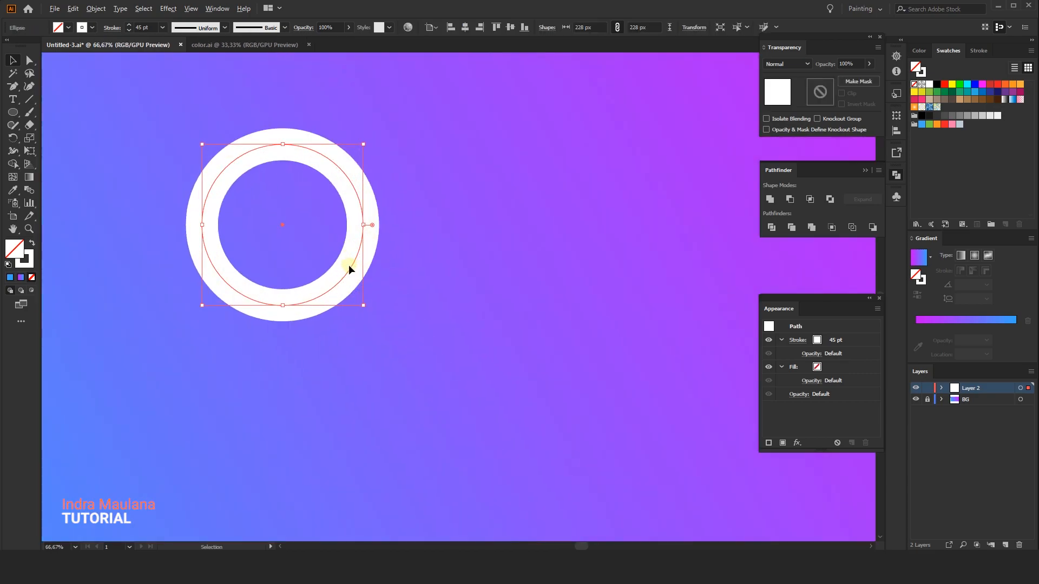
{"action": "left_click_drag", "start_coordinate": [348, 266], "coordinate": [511, 254]}
{"action": "left_click", "coordinate": [341, 111]}
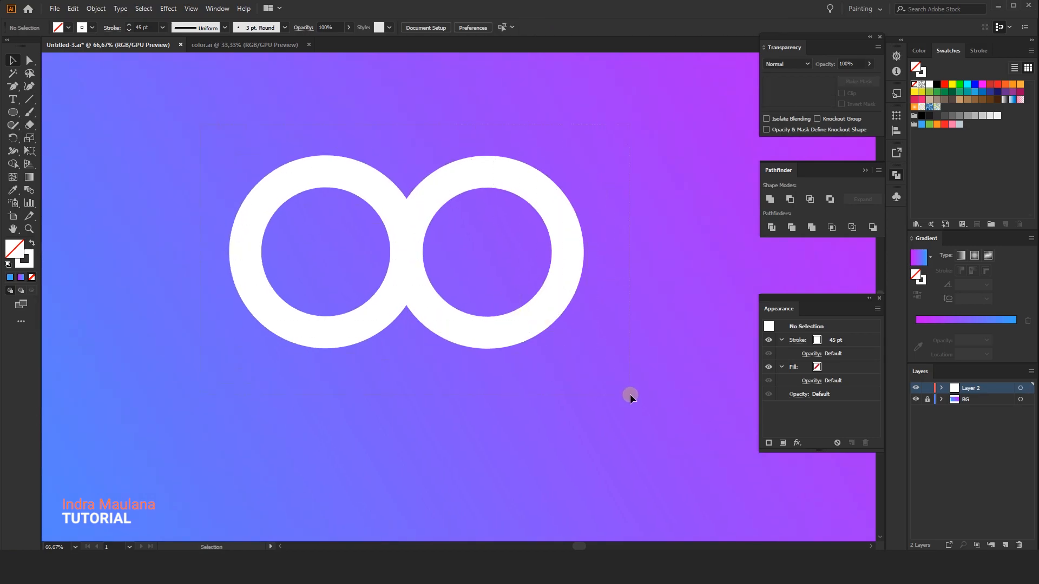
Step: Expand the fill and stroke of both rings into filled shapes
{"action": "key", "text": "ctrl+a"}
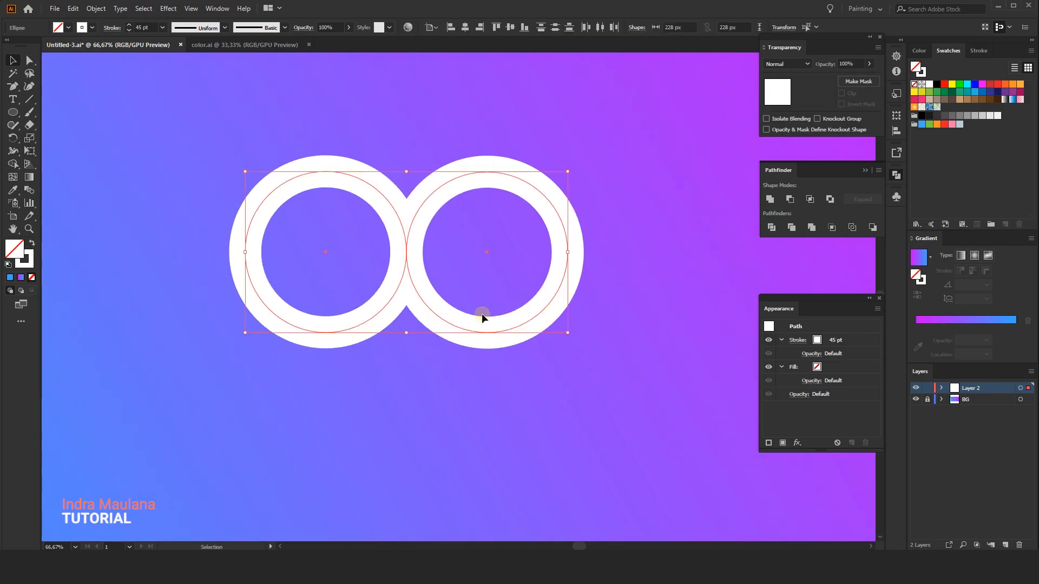
{"action": "left_click", "coordinate": [95, 9]}
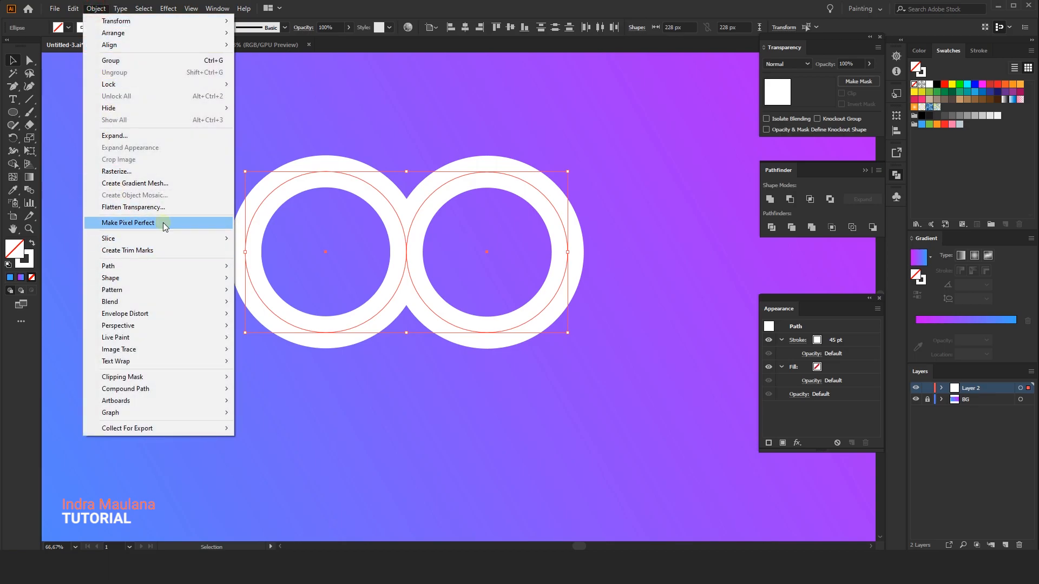
{"action": "left_click", "coordinate": [165, 139]}
{"action": "left_click", "coordinate": [502, 331]}
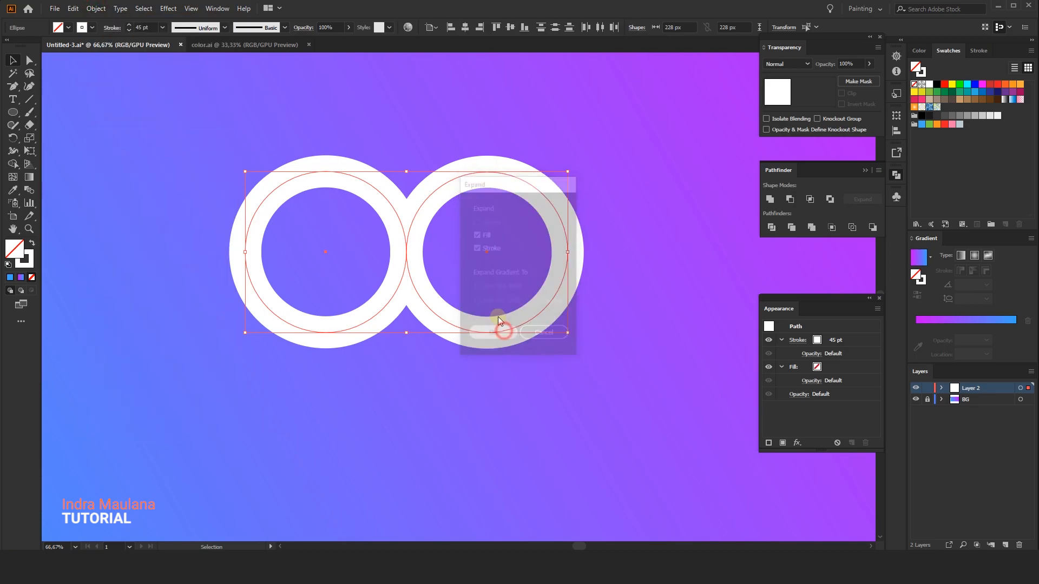
Step: Select the left ring and erase a rectangular area of it just below its midline, where it crosses the right ring
{"action": "left_click", "coordinate": [30, 126]}
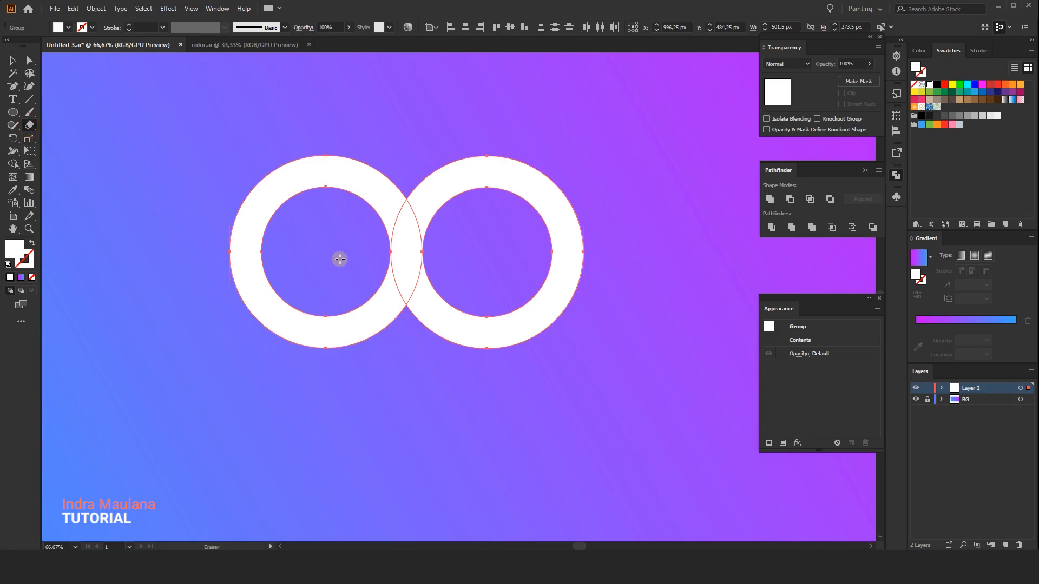
{"action": "scroll", "coordinate": [411, 256], "scroll_direction": "up", "scroll_amount": 4}
{"action": "key", "text": "v"}
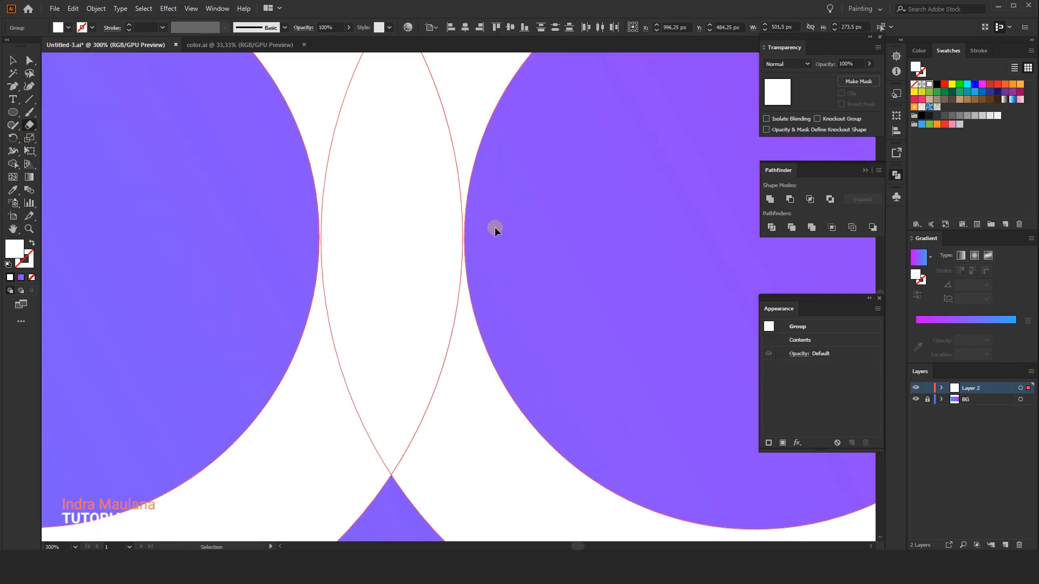
{"action": "left_click", "coordinate": [161, 193]}
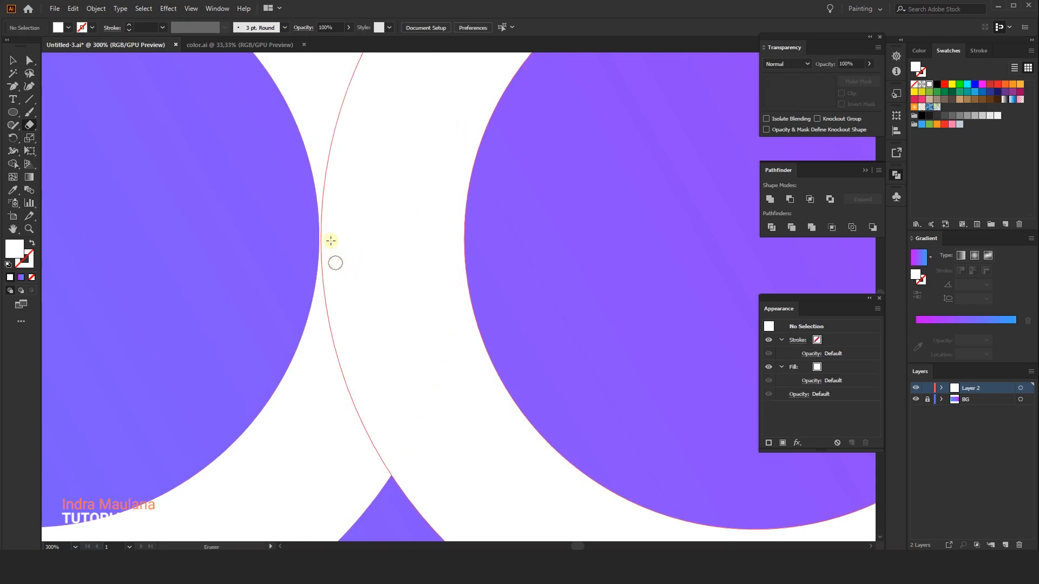
{"action": "left_click", "coordinate": [281, 237]}
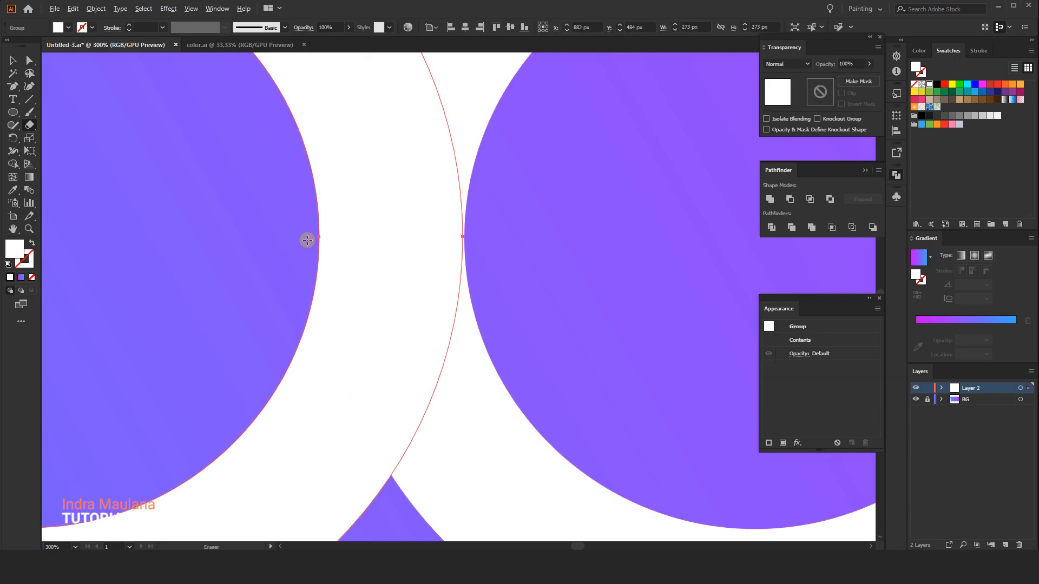
{"action": "mouse_move", "coordinate": [310, 236]}
{"action": "left_mouse_down"}
{"action": "mouse_move", "coordinate": [564, 375]}
{"action": "mouse_move", "coordinate": [649, 503]}
{"action": "left_mouse_up"}
{"action": "key", "text": "ctrl+0"}
{"action": "scroll", "coordinate": [530, 325], "scroll_direction": "up", "scroll_amount": 1}
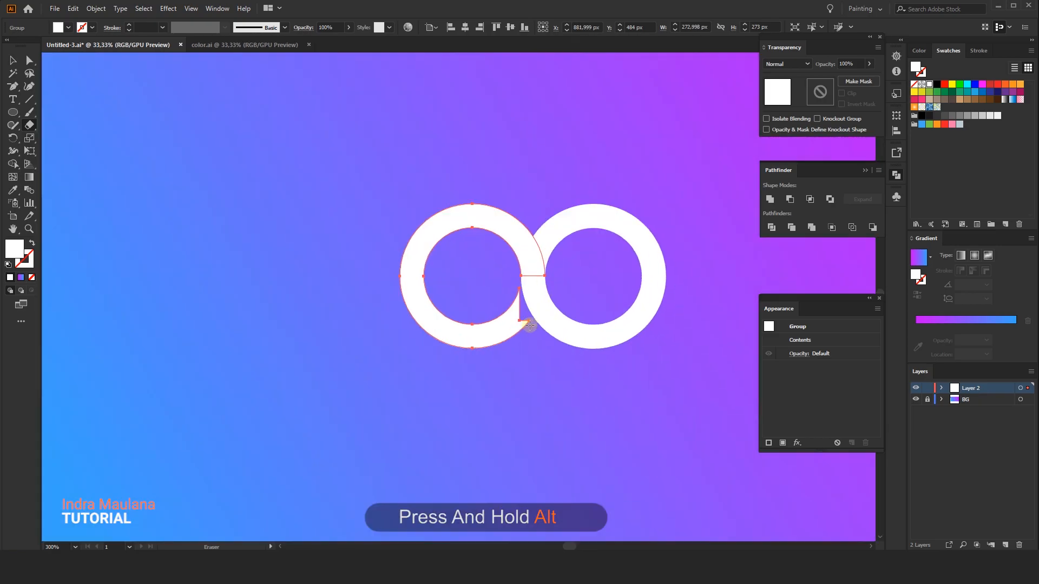
Step: Erase the leftover pieces of the left ring's lower-right quarter, leaving a straight vertical cut end at the bottom
{"action": "scroll", "coordinate": [519, 349], "scroll_direction": "up", "scroll_amount": 5}
{"action": "mouse_move", "coordinate": [547, 366]}
{"action": "left_mouse_down"}
{"action": "mouse_move", "coordinate": [513, 282]}
{"action": "mouse_move", "coordinate": [412, 144]}
{"action": "left_mouse_up"}
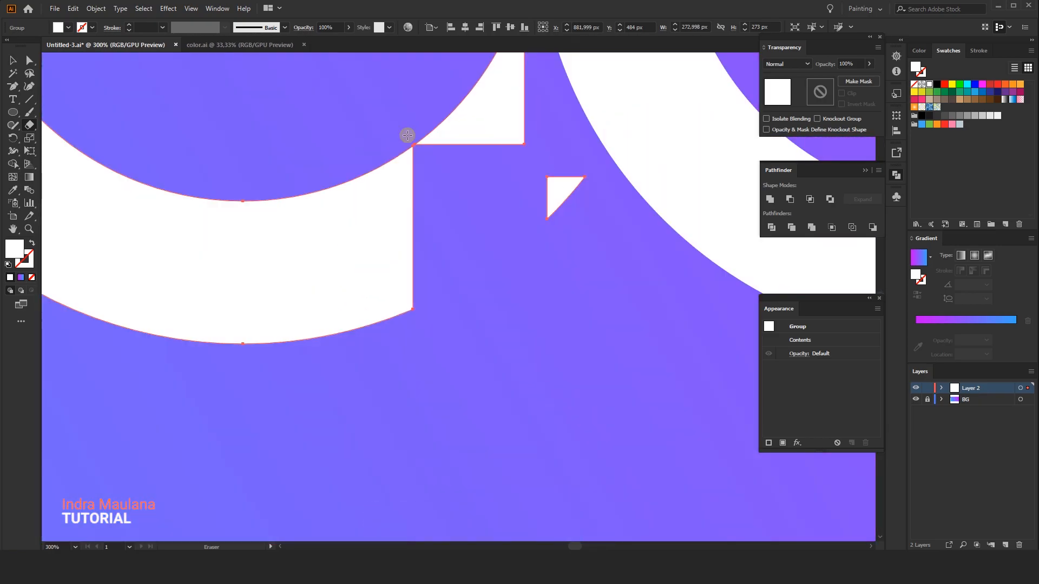
{"action": "scroll", "coordinate": [407, 135], "scroll_direction": "up", "scroll_amount": 5}
{"action": "mouse_move", "coordinate": [596, 511]}
{"action": "left_mouse_down"}
{"action": "mouse_move", "coordinate": [490, 464]}
{"action": "mouse_move", "coordinate": [352, 248]}
{"action": "mouse_move", "coordinate": [384, 286]}
{"action": "left_mouse_up"}
{"action": "scroll", "coordinate": [368, 255], "scroll_direction": "down", "scroll_amount": 4}
{"action": "left_click_drag", "start_coordinate": [448, 396], "coordinate": [363, 291]}
{"action": "scroll", "coordinate": [598, 218], "scroll_direction": "up", "scroll_amount": 1}
Step: Select the right ring and erase a rectangular block from its left side, just above its midline over the left ring
{"action": "left_click", "coordinate": [598, 190], "text": "ctrl"}
{"action": "left_click_drag", "start_coordinate": [464, 265], "coordinate": [424, 275]}
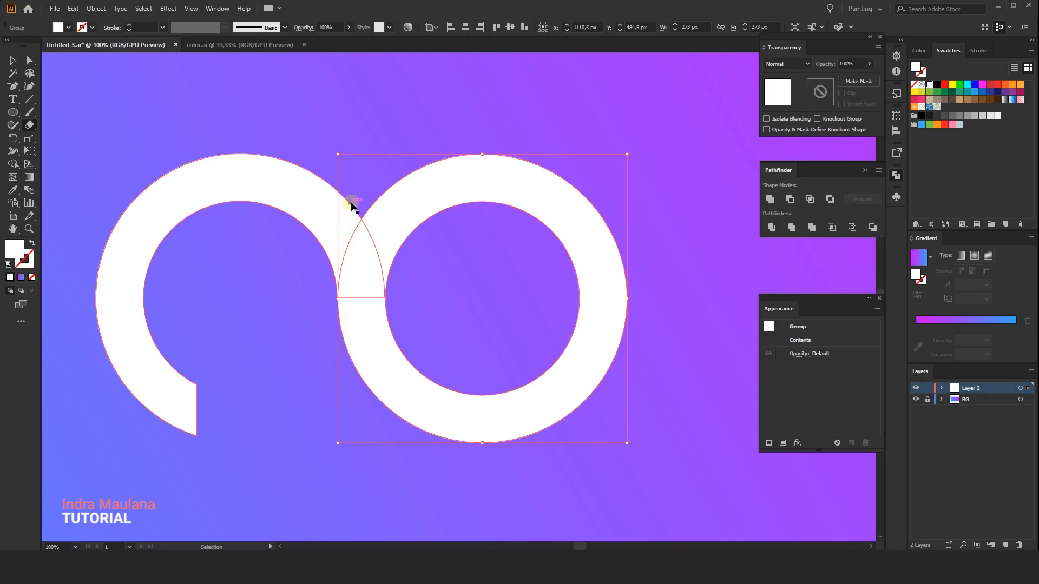
{"action": "scroll", "coordinate": [351, 201], "scroll_direction": "up", "scroll_amount": 2}
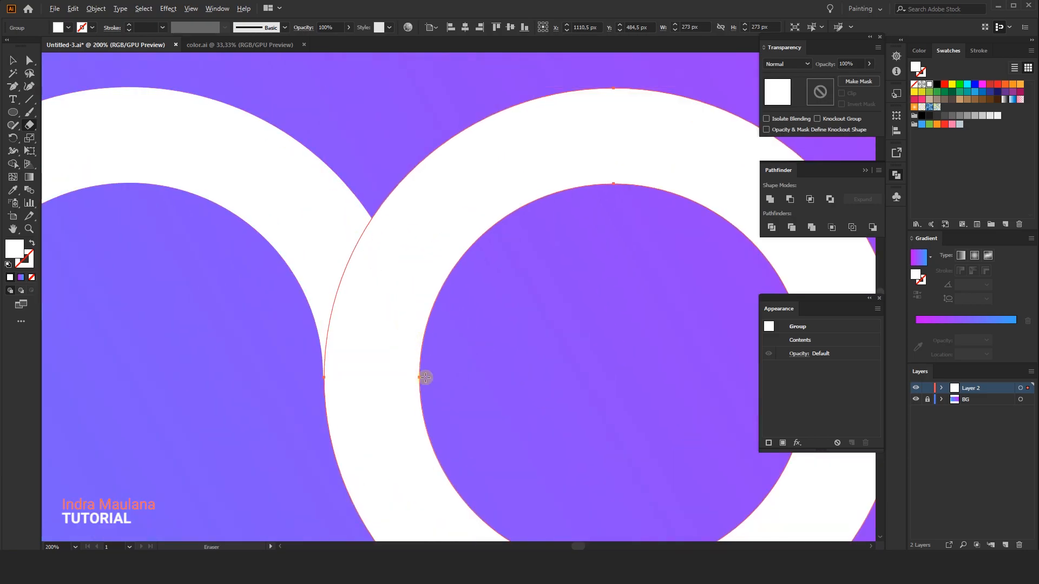
{"action": "mouse_move", "coordinate": [426, 377]}
{"action": "left_mouse_down"}
{"action": "mouse_move", "coordinate": [310, 290]}
{"action": "mouse_move", "coordinate": [221, 170]}
{"action": "left_mouse_up"}
{"action": "key", "text": "ctrl+z"}
{"action": "left_click_drag", "start_coordinate": [432, 367], "coordinate": [208, 265]}
{"action": "scroll", "coordinate": [433, 363], "scroll_direction": "up", "scroll_amount": 1}
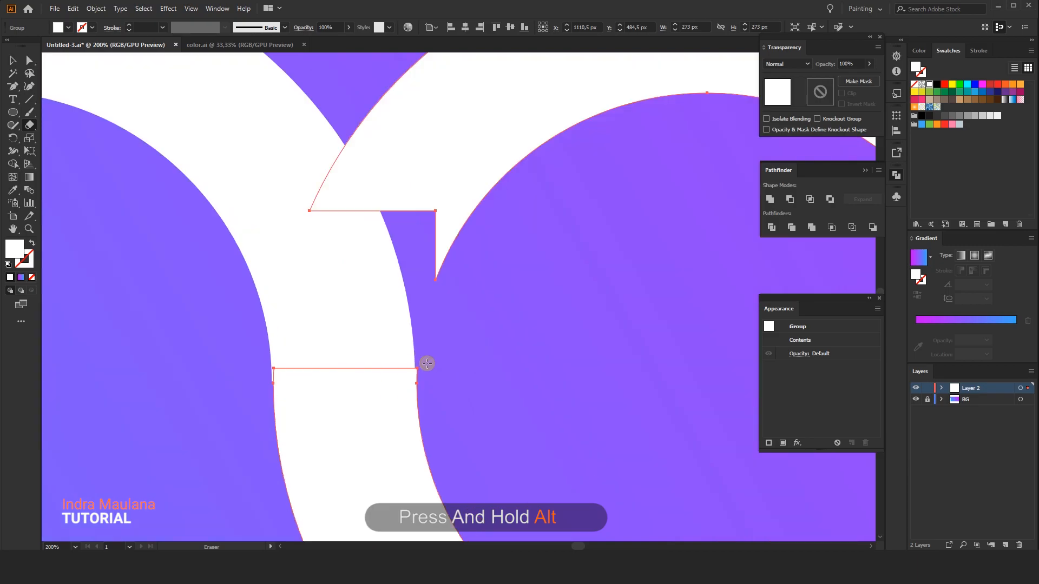
Step: Erase a thin strip off the right ring's horizontal cut end where it meets the left ring
{"action": "scroll", "coordinate": [422, 368], "scroll_direction": "up", "scroll_amount": 3}
{"action": "left_click_drag", "start_coordinate": [529, 348], "coordinate": [102, 289]}
{"action": "scroll", "coordinate": [339, 255], "scroll_direction": "down", "scroll_amount": 1}
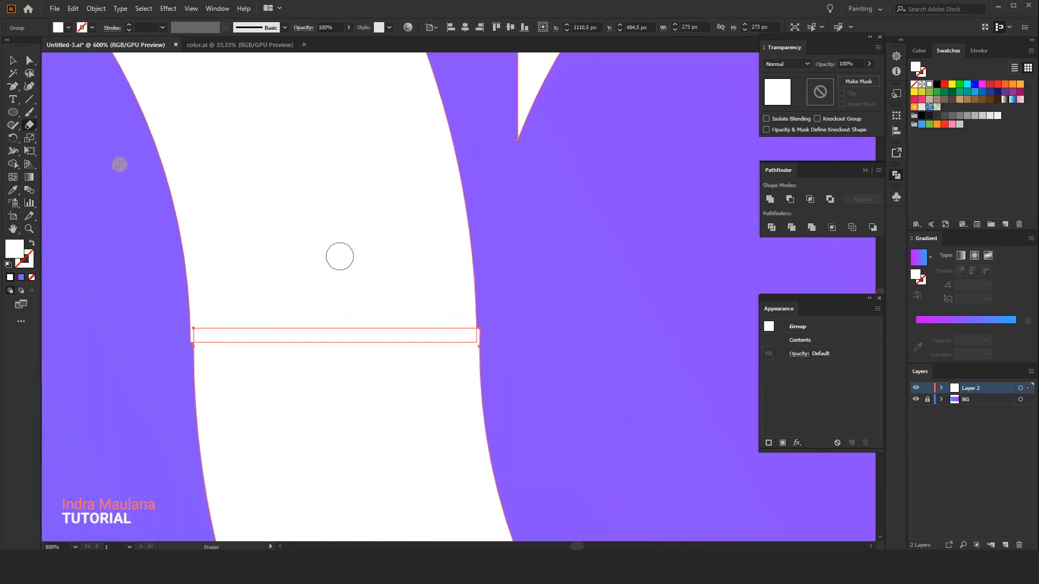
Step: Try nudging the right ring sideways to line up its cut end with the left ring's edge
{"action": "left_click", "coordinate": [11, 62]}
{"action": "left_click", "coordinate": [525, 257]}
{"action": "left_click", "coordinate": [462, 372]}
{"action": "key", "text": "Left"}
{"action": "key", "text": "Left"}
{"action": "key", "text": "Right"}
{"action": "key", "text": "Right"}
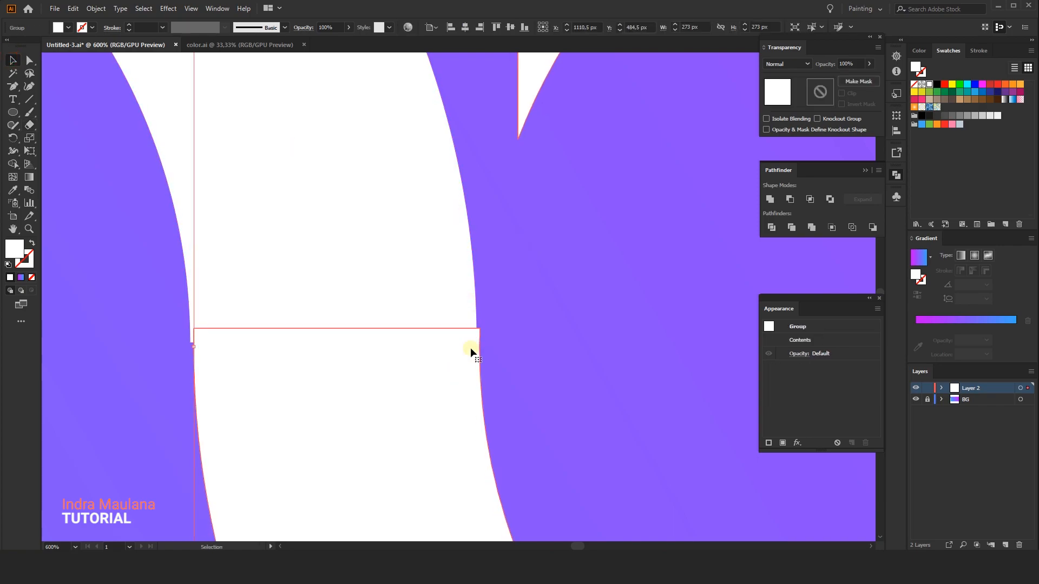
{"action": "left_click_drag", "start_coordinate": [462, 367], "coordinate": [462, 366]}
{"action": "key", "text": "a"}
{"action": "left_click", "coordinate": [521, 271]}
{"action": "left_click", "coordinate": [449, 352]}
Step: Trim the right corner of the right ring's horizontal cut end with small rectangular Eraser cuts
{"action": "left_click", "coordinate": [28, 125]}
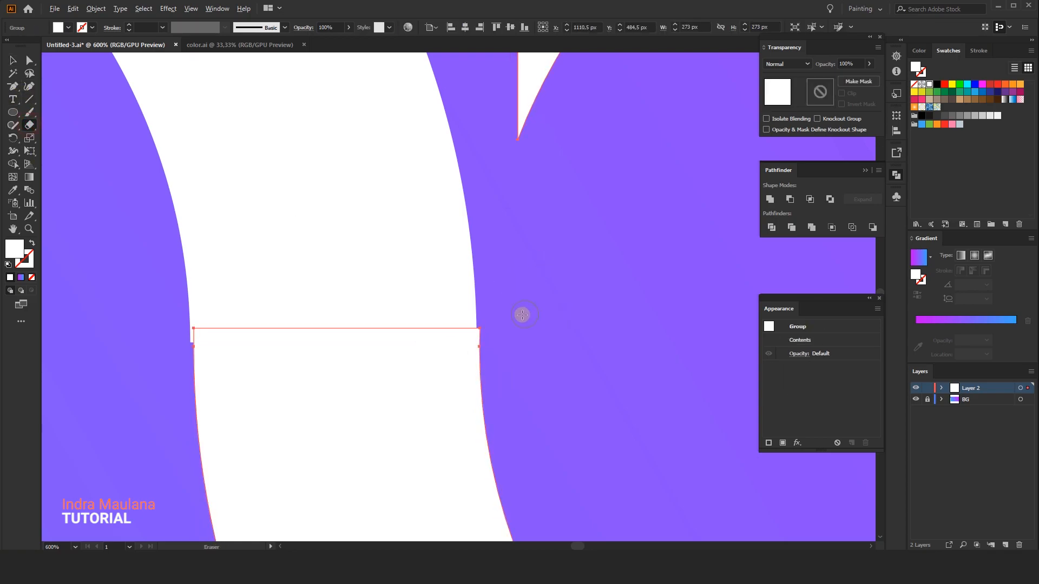
{"action": "left_click_drag", "start_coordinate": [482, 329], "coordinate": [322, 295]}
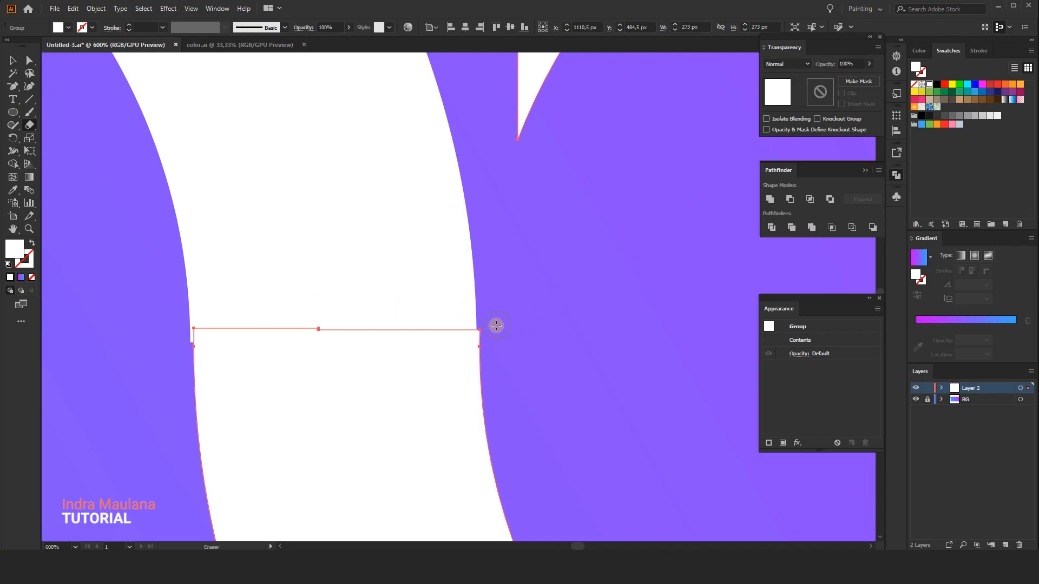
{"action": "left_click_drag", "start_coordinate": [493, 331], "coordinate": [301, 297]}
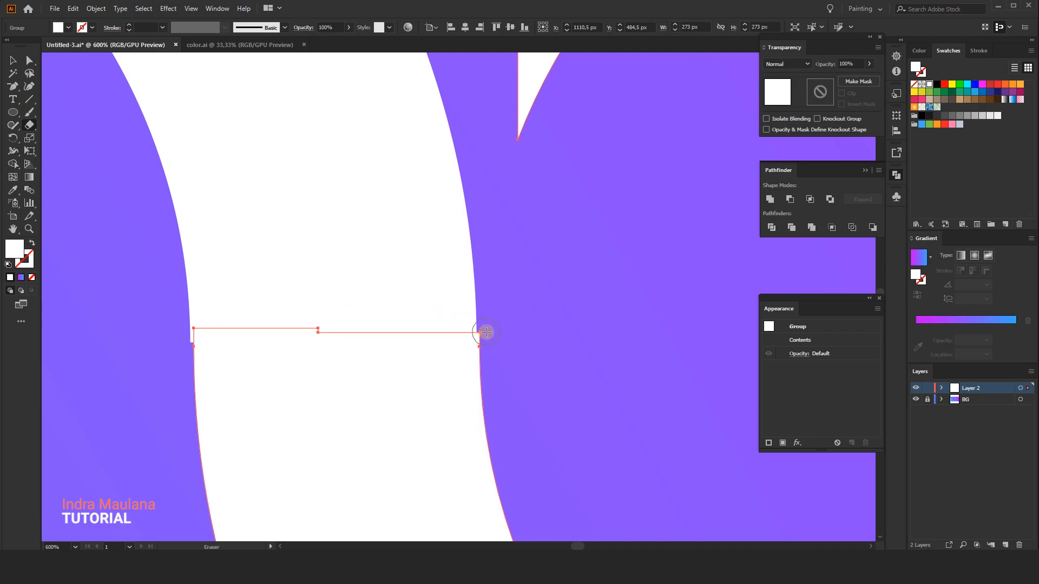
{"action": "mouse_move", "coordinate": [489, 335]}
{"action": "left_mouse_down"}
{"action": "mouse_move", "coordinate": [443, 317]}
{"action": "mouse_move", "coordinate": [450, 331]}
{"action": "left_mouse_up"}
Step: Erase the remaining upper-left section of the right ring so both pieces form an open S-shaped curve
{"action": "scroll", "coordinate": [545, 301], "scroll_direction": "down", "scroll_amount": 4}
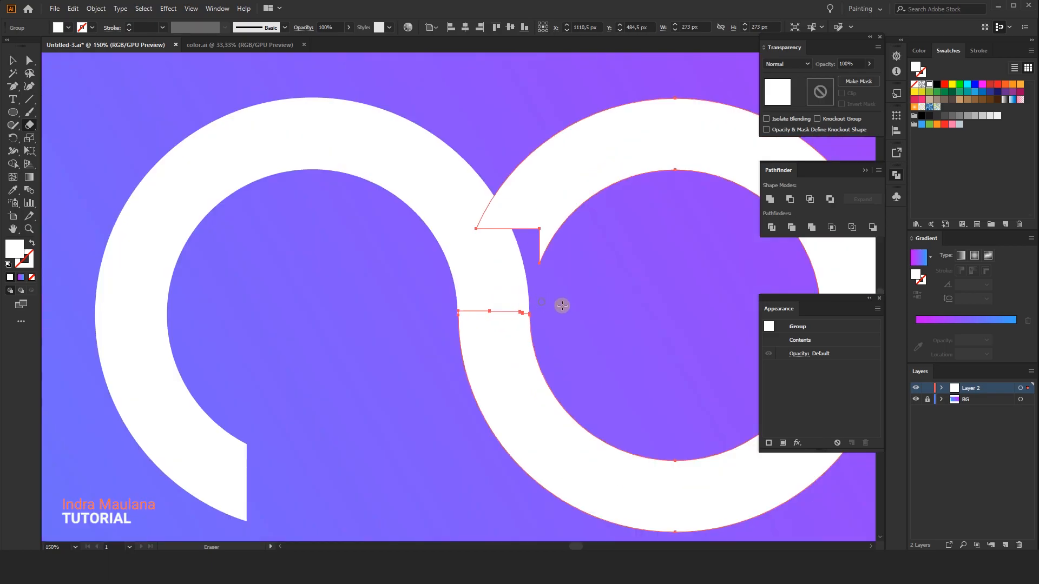
{"action": "left_click_drag", "start_coordinate": [542, 301], "coordinate": [359, 309]}
{"action": "scroll", "coordinate": [468, 288], "scroll_direction": "up", "scroll_amount": 2}
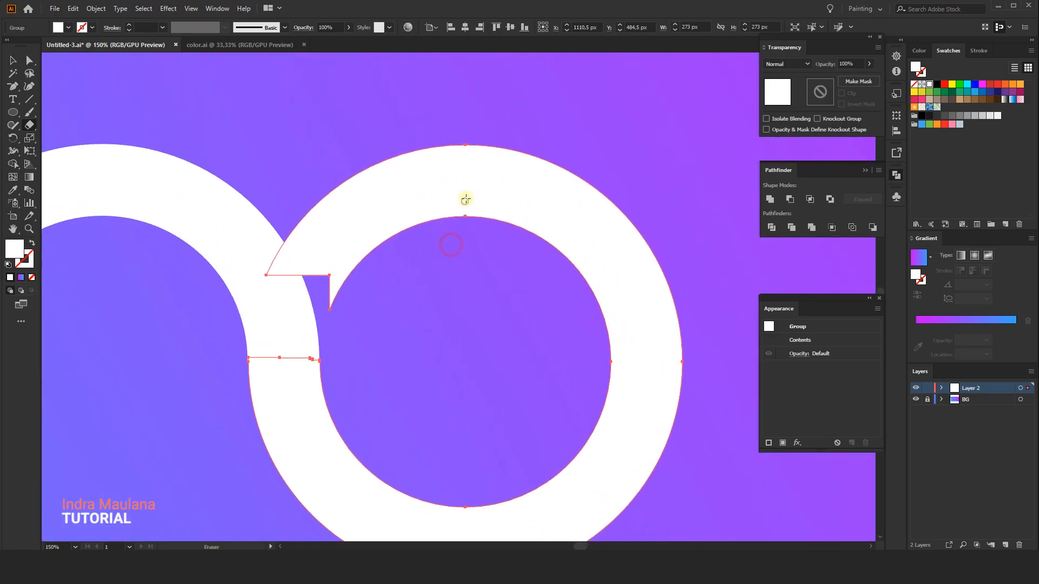
{"action": "scroll", "coordinate": [487, 232], "scroll_direction": "down", "scroll_amount": 5}
{"action": "scroll", "coordinate": [493, 232], "scroll_direction": "up", "scroll_amount": 3}
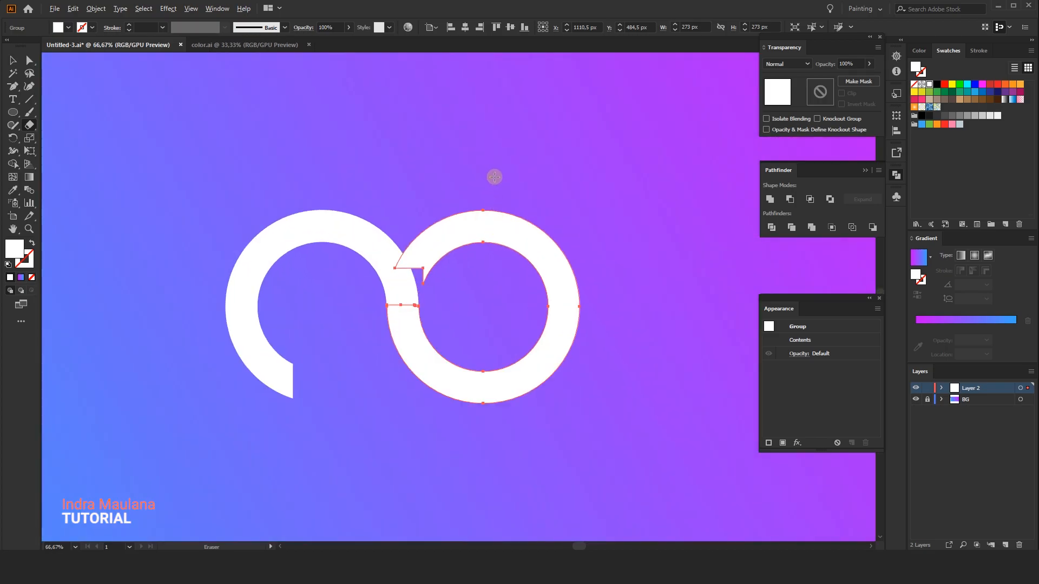
{"action": "left_click_drag", "start_coordinate": [500, 174], "coordinate": [347, 372]}
{"action": "key", "text": "ctrl+z"}
{"action": "mouse_move", "coordinate": [515, 185]}
{"action": "left_mouse_down"}
{"action": "mouse_move", "coordinate": [474, 253]}
{"action": "mouse_move", "coordinate": [369, 298]}
{"action": "left_mouse_up"}
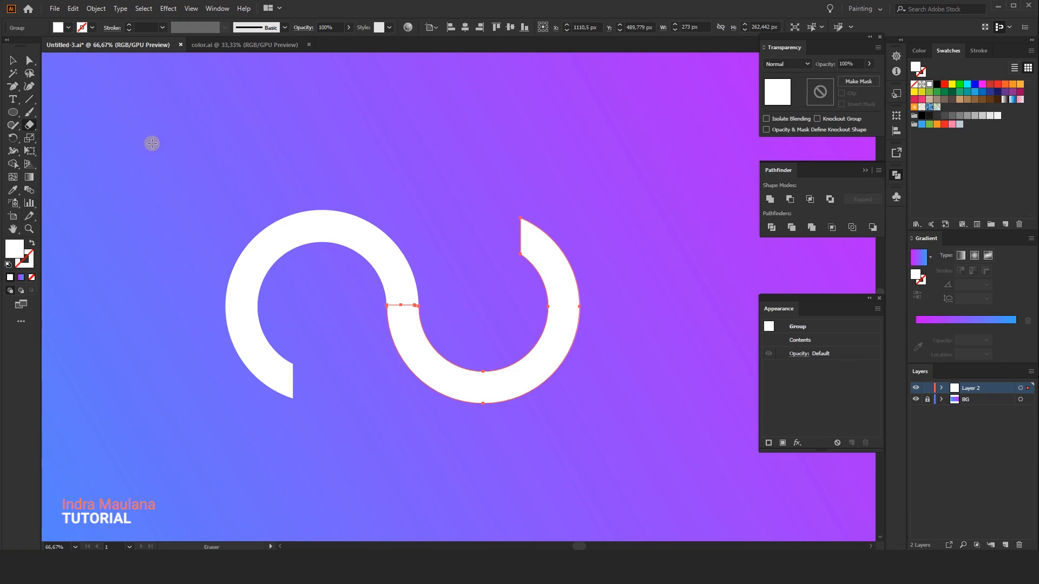
Step: Fully round the corners of the right arc's upper cut end with the Direct Selection tool's corner widget
{"action": "key", "text": "v"}
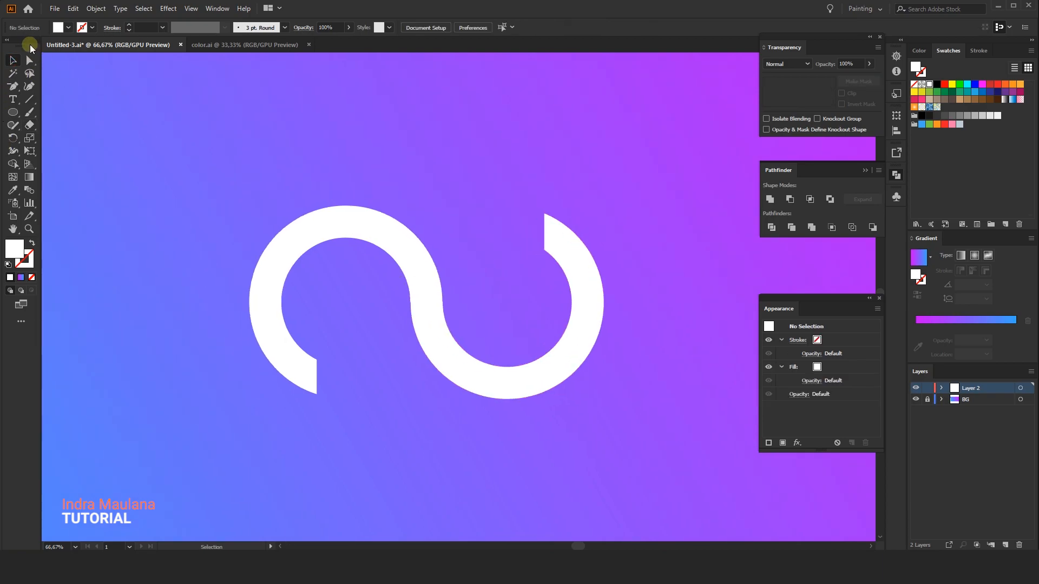
{"action": "left_click", "coordinate": [30, 60]}
{"action": "left_click", "coordinate": [560, 232]}
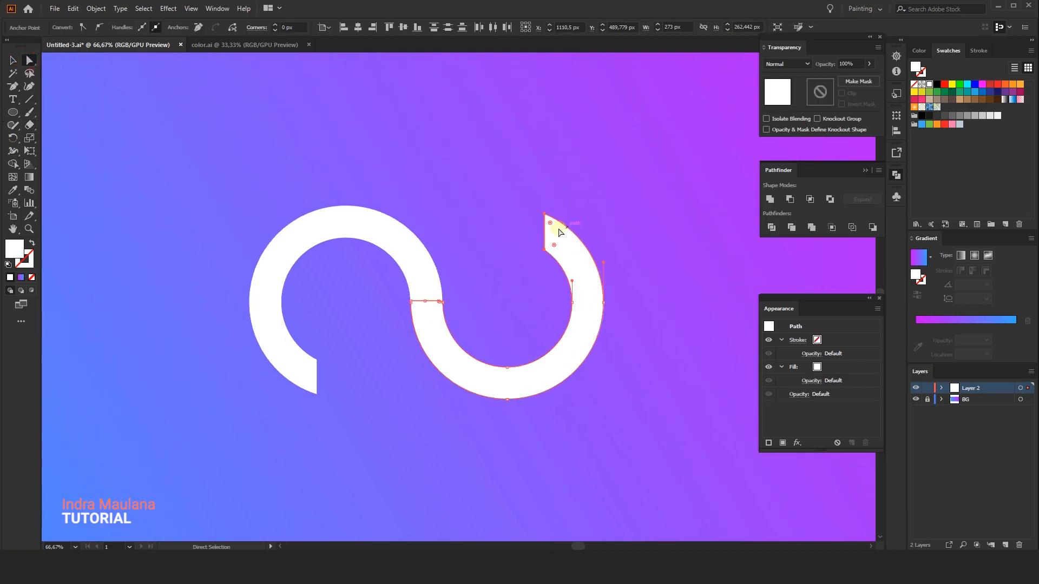
{"action": "left_click_drag", "start_coordinate": [550, 223], "coordinate": [621, 271]}
{"action": "left_click", "coordinate": [531, 172]}
{"action": "scroll", "coordinate": [490, 192], "scroll_direction": "left", "scroll_amount": 2}
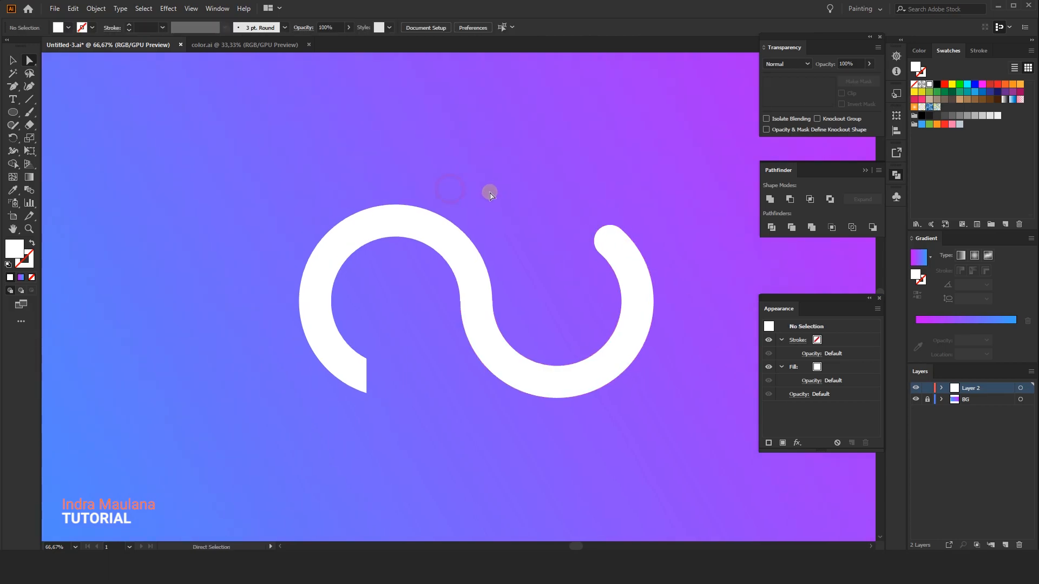
Step: Fully round the corners of the left arc's lower cut end to match the other end
{"action": "left_click", "coordinate": [332, 332]}
{"action": "left_click_drag", "start_coordinate": [357, 369], "coordinate": [280, 317]}
{"action": "left_click", "coordinate": [280, 366]}
{"action": "scroll", "coordinate": [280, 366], "scroll_direction": "down", "scroll_amount": 3}
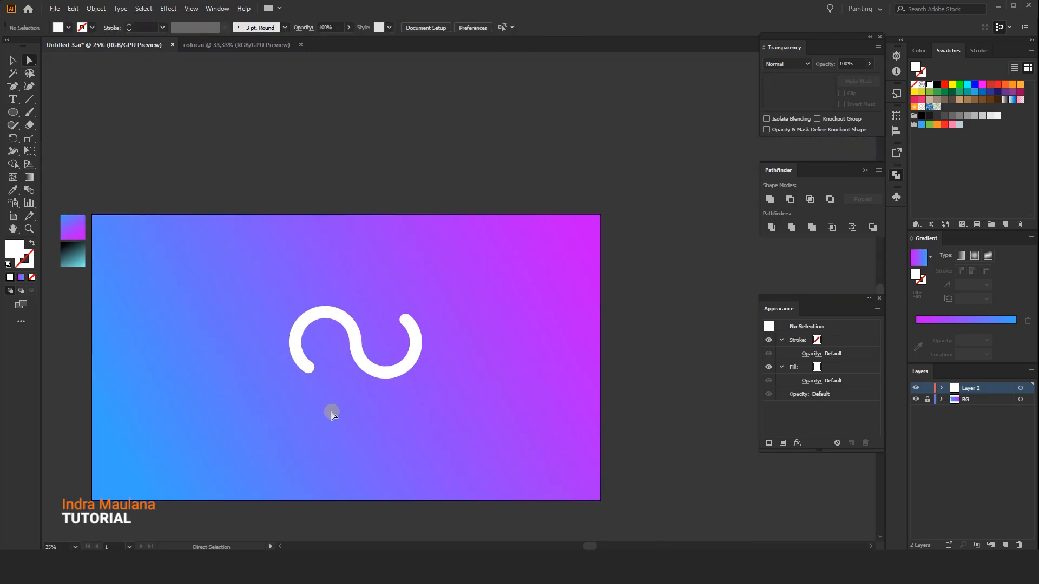
{"action": "scroll", "coordinate": [341, 408], "scroll_direction": "down", "scroll_amount": 1}
Step: Select both arcs and unite them into a single S-shaped path
{"action": "left_click", "coordinate": [12, 60]}
{"action": "left_click", "coordinate": [336, 297]}
{"action": "left_click", "coordinate": [770, 199]}
{"action": "left_click", "coordinate": [431, 237]}
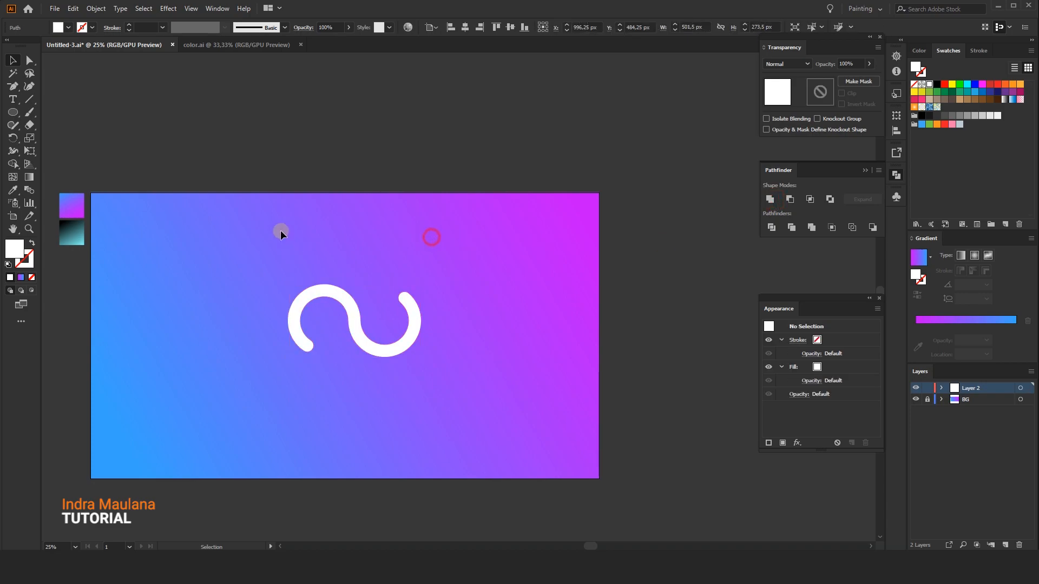
Step: Fill the S-shaped path with the cyan-to-black gradient sampled from the reference square beside the artboard
{"action": "left_click", "coordinate": [402, 272]}
{"action": "left_click", "coordinate": [12, 190]}
{"action": "left_click", "coordinate": [162, 222]}
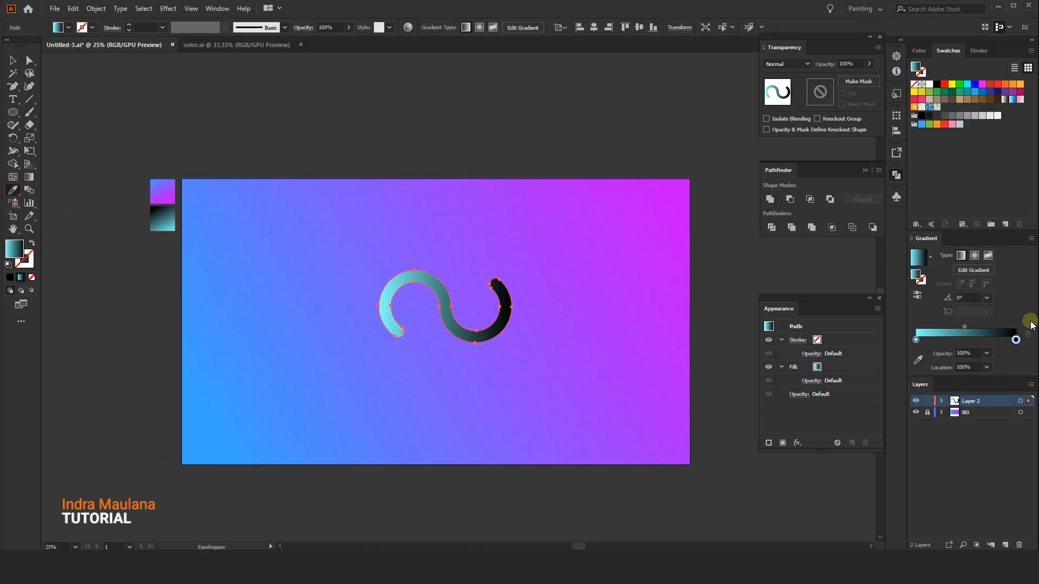
Step: Inspect the hex colour codes of the gradient's black and cyan colour stops
{"action": "double_click", "coordinate": [1015, 340]}
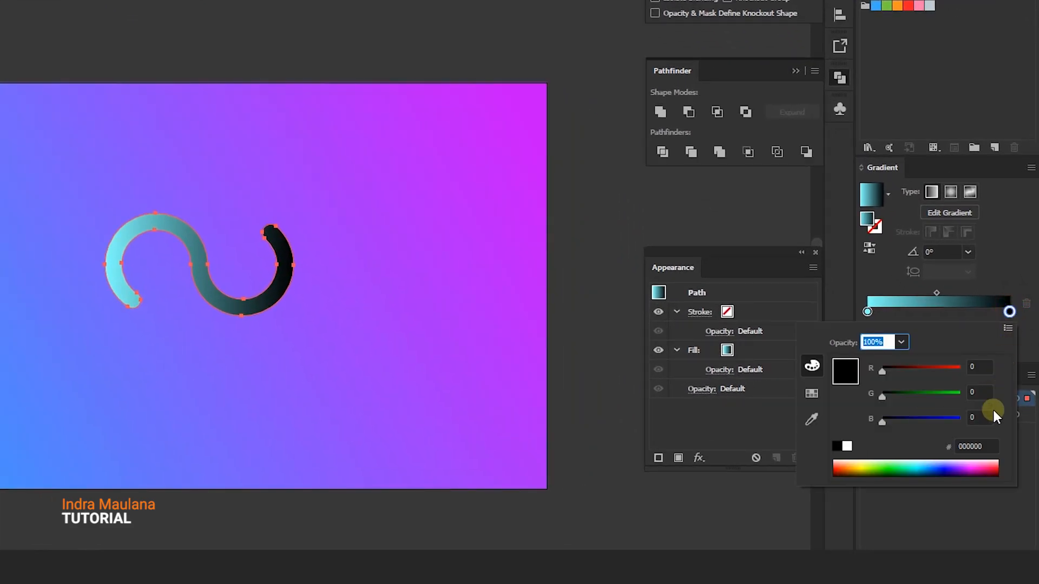
{"action": "left_click", "coordinate": [980, 447]}
{"action": "left_click", "coordinate": [867, 313]}
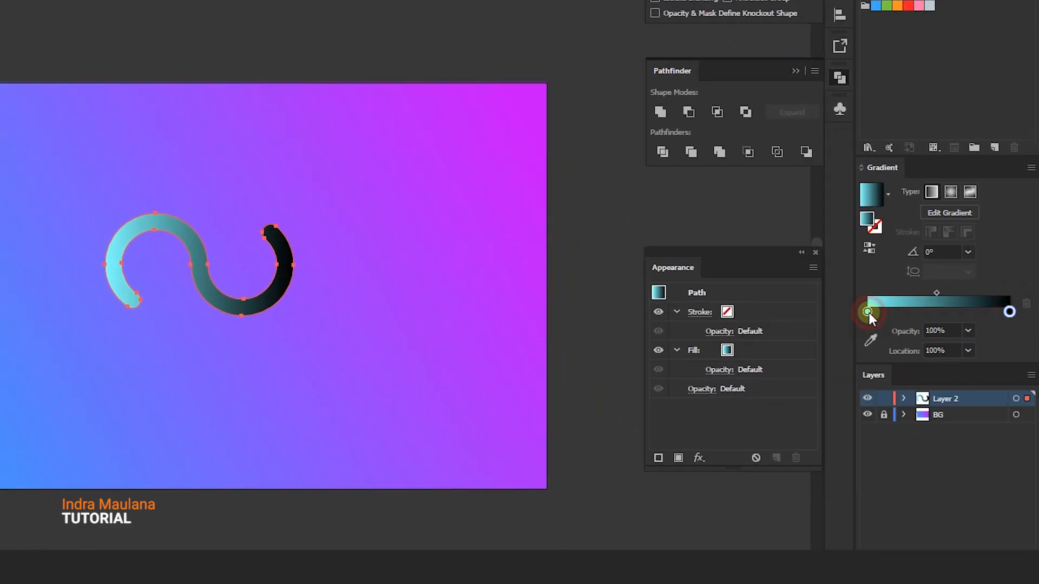
{"action": "double_click", "coordinate": [867, 313]}
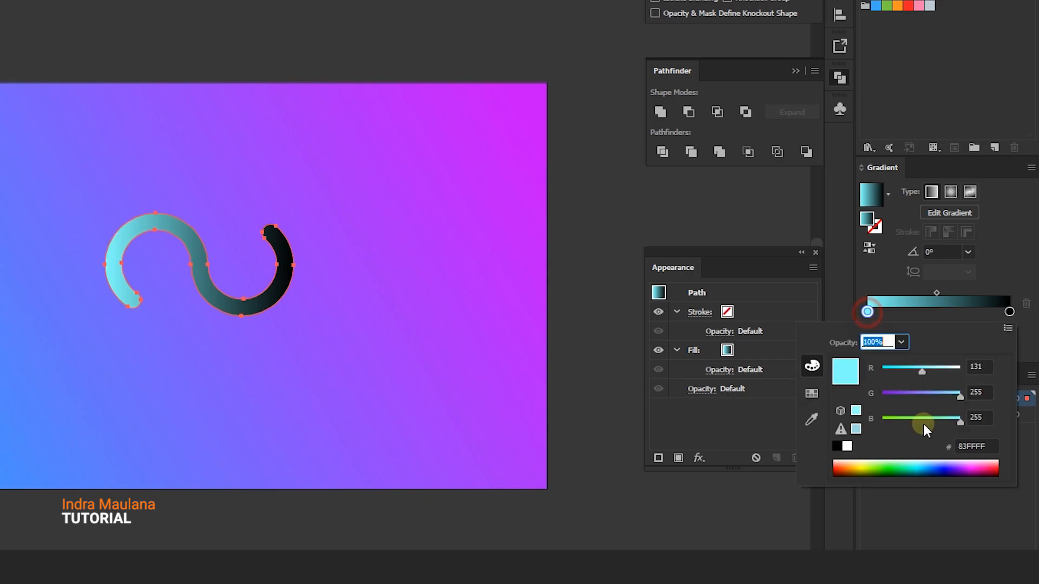
{"action": "left_click", "coordinate": [987, 445]}
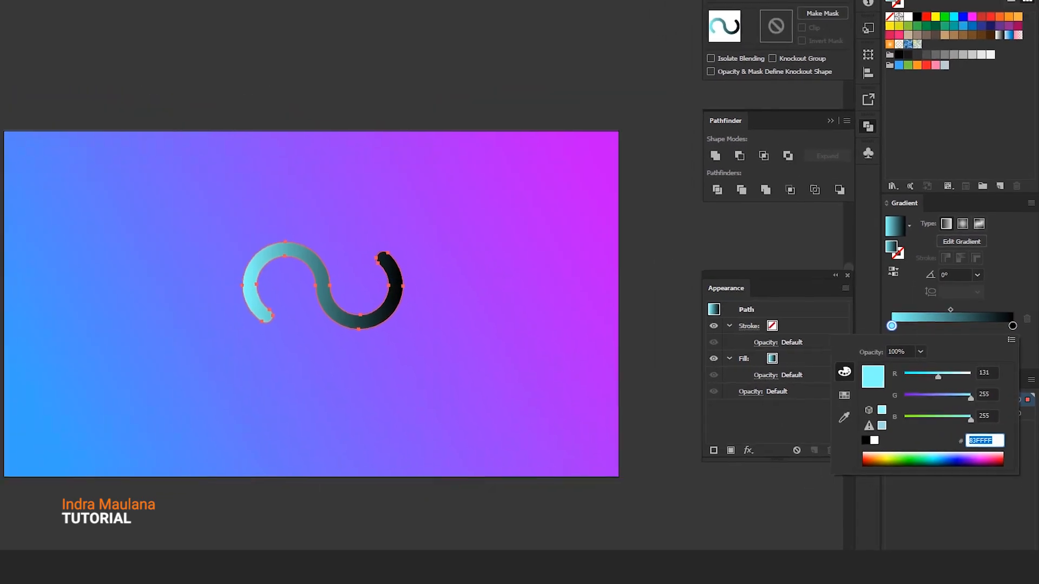
{"action": "left_click", "coordinate": [20, 9]}
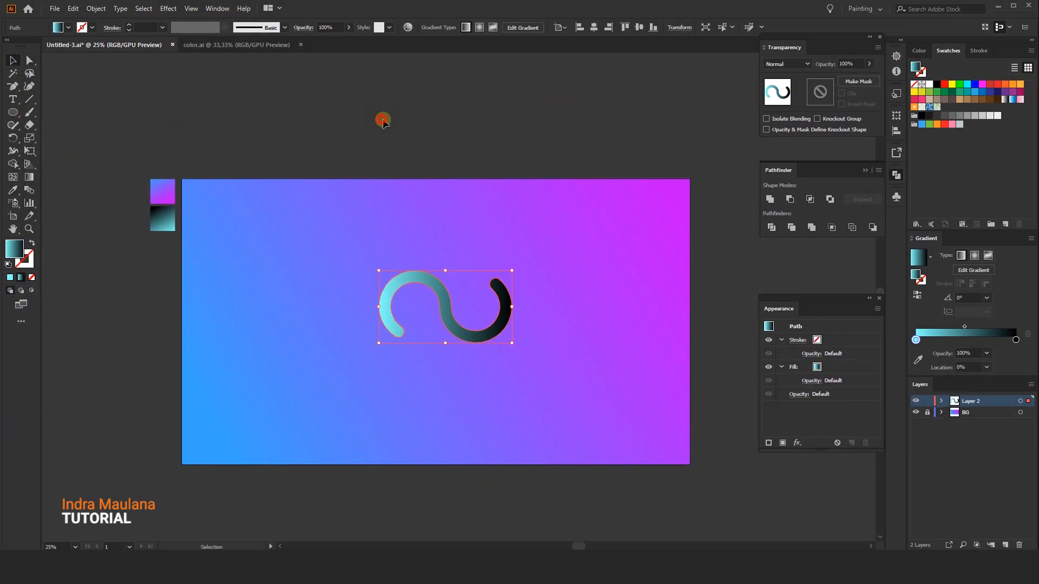
Step: Redirect the S-shape's gradient diagonally from its upper-left part to its lower-right part, at an angle of about -24.1°
{"action": "left_click", "coordinate": [482, 211]}
{"action": "left_click", "coordinate": [463, 313]}
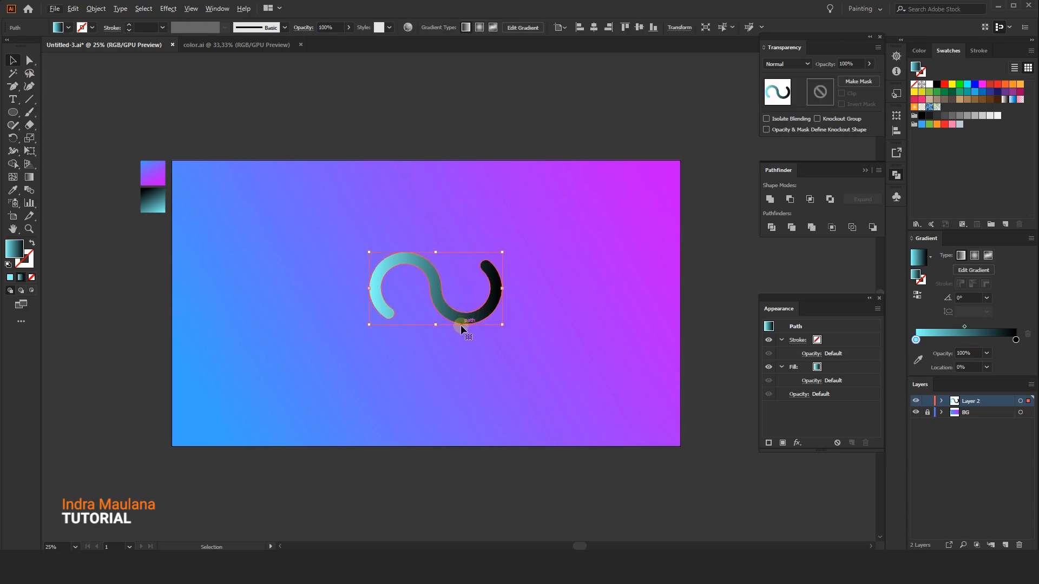
{"action": "scroll", "coordinate": [457, 326], "scroll_direction": "up", "scroll_amount": 1}
{"action": "left_click_drag", "start_coordinate": [427, 325], "coordinate": [436, 326]}
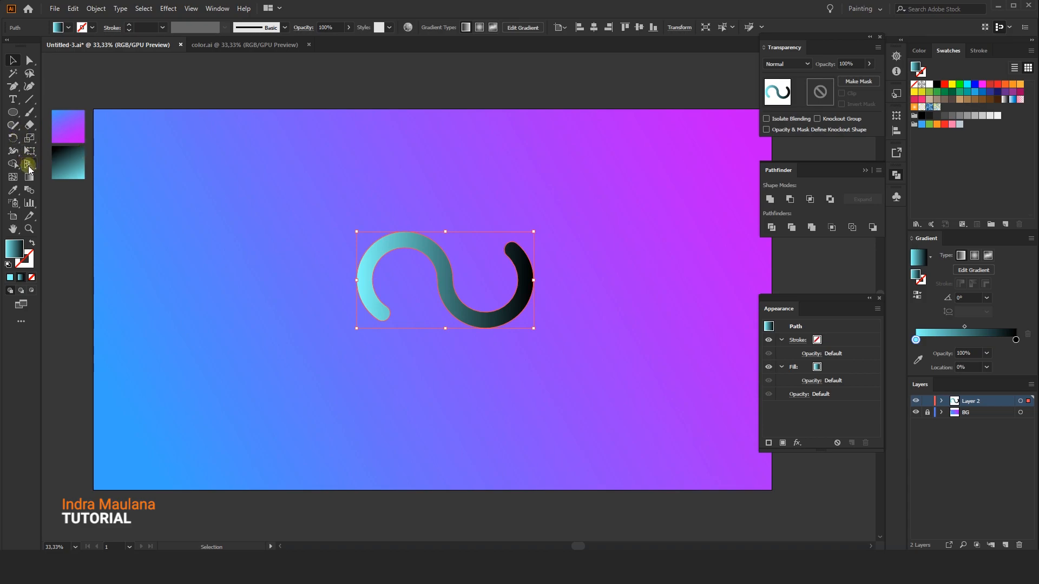
{"action": "left_click", "coordinate": [28, 168]}
{"action": "mouse_move", "coordinate": [376, 232]}
{"action": "left_mouse_down"}
{"action": "mouse_move", "coordinate": [529, 297]}
{"action": "mouse_move", "coordinate": [517, 313]}
{"action": "left_mouse_up"}
{"action": "left_click", "coordinate": [17, 60]}
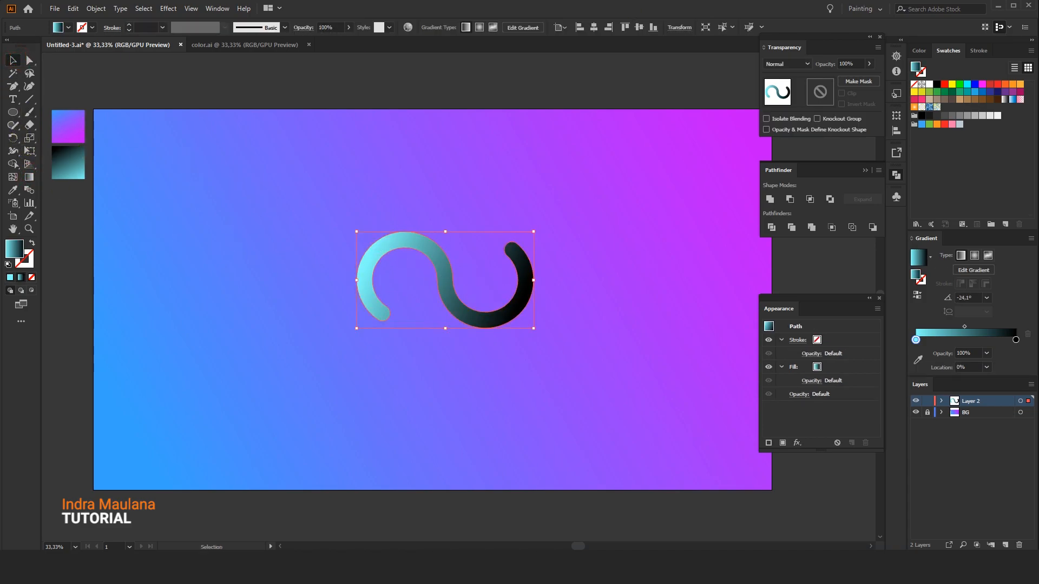
{"action": "left_click", "coordinate": [610, 128]}
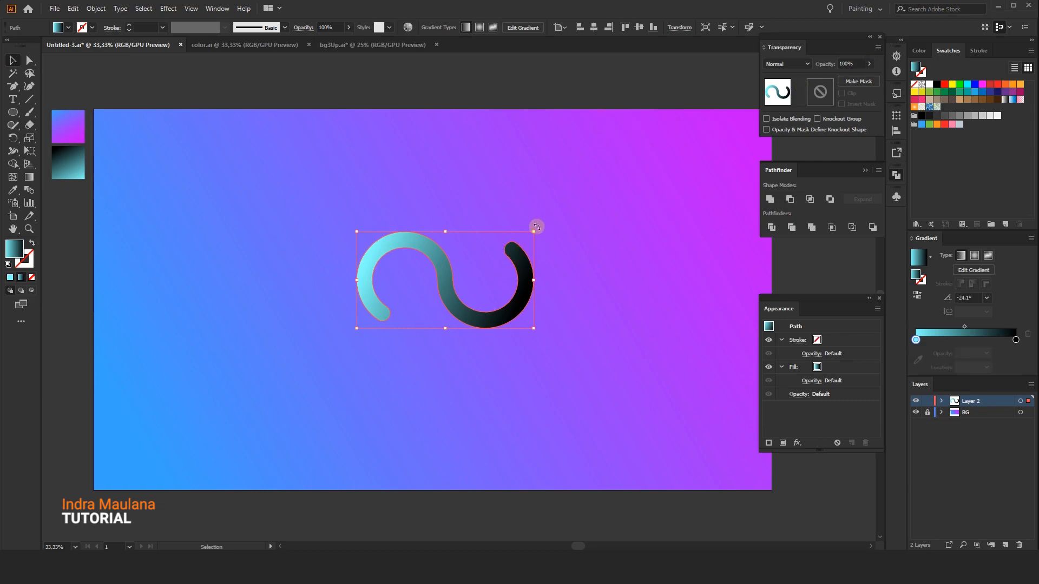
Step: Rotate the S-shape about 45° counterclockwise and scale it down proportionally
{"action": "left_click_drag", "start_coordinate": [536, 227], "coordinate": [494, 194]}
{"action": "left_click", "coordinate": [578, 316]}
{"action": "left_click_drag", "start_coordinate": [577, 316], "coordinate": [504, 283]}
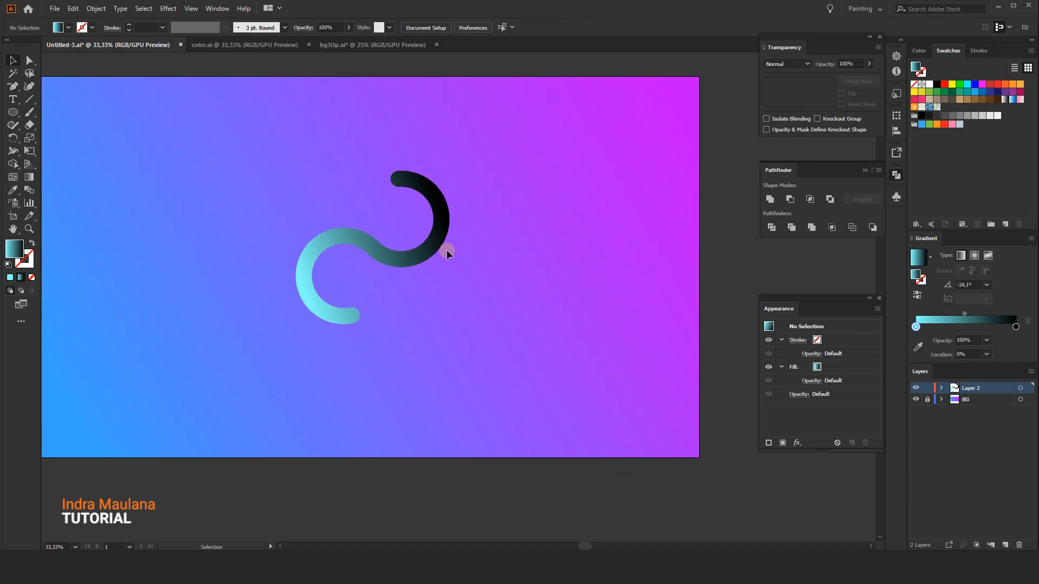
{"action": "mouse_move", "coordinate": [463, 220]}
{"action": "left_mouse_down"}
{"action": "mouse_move", "coordinate": [449, 223]}
{"action": "mouse_move", "coordinate": [459, 224]}
{"action": "left_mouse_up"}
{"action": "left_click_drag", "start_coordinate": [486, 250], "coordinate": [521, 252]}
{"action": "left_click_drag", "start_coordinate": [472, 210], "coordinate": [444, 189]}
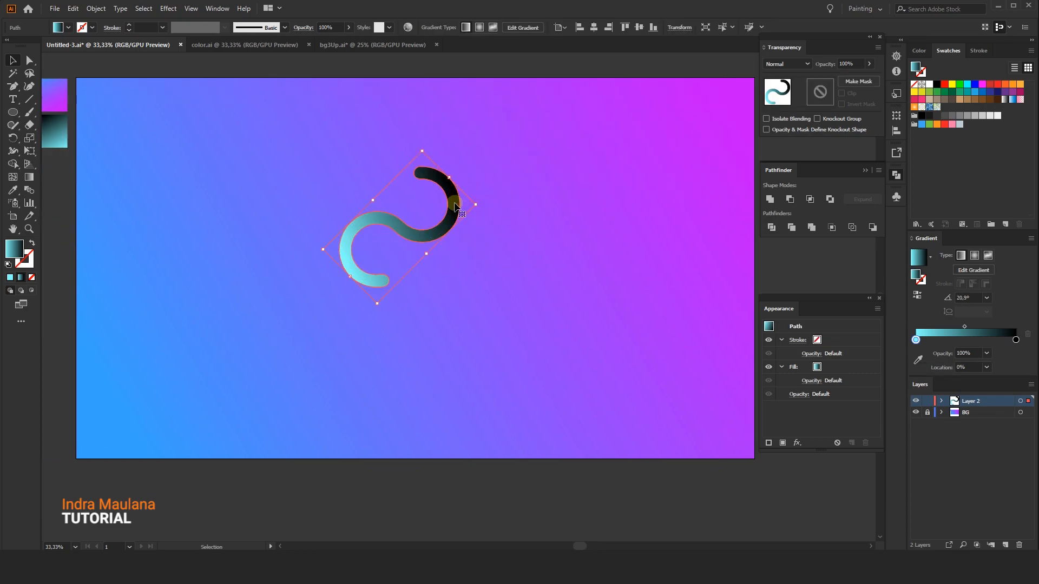
Step: Duplicate the S-shape below and slightly left of the original, overlapping the copy's black end with the original's cyan end
{"action": "left_click_drag", "start_coordinate": [436, 229], "coordinate": [398, 339]}
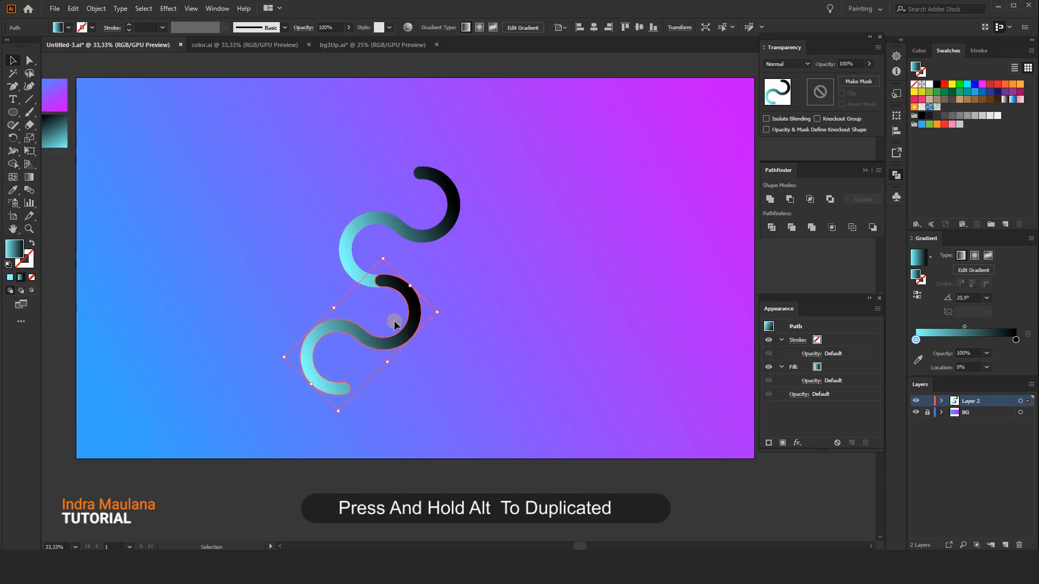
{"action": "scroll", "coordinate": [395, 323], "scroll_direction": "up", "scroll_amount": 4}
{"action": "left_click", "coordinate": [364, 158]}
{"action": "scroll", "coordinate": [406, 273], "scroll_direction": "down", "scroll_amount": 3}
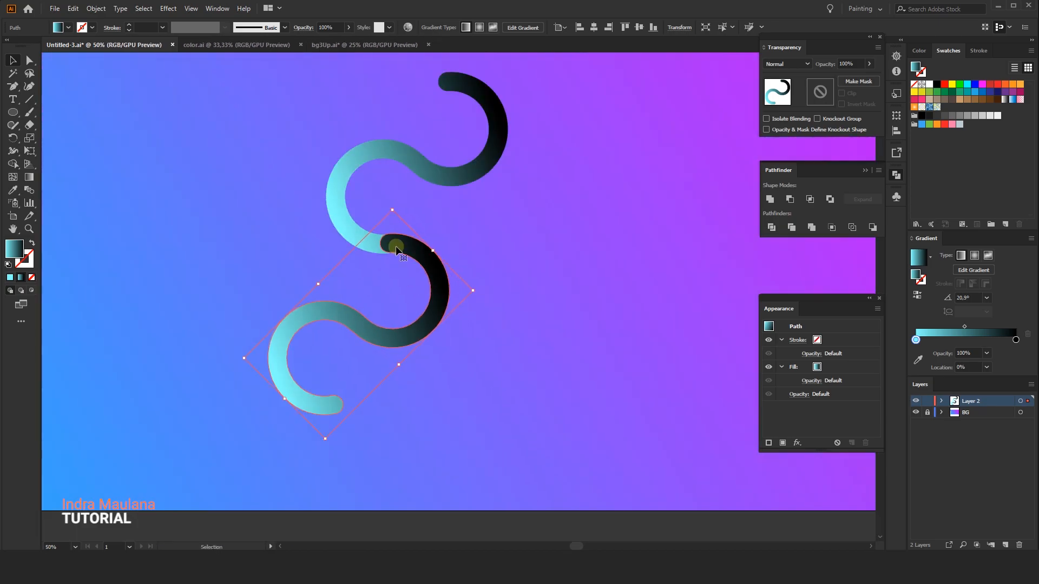
Step: Bring the upper S-shape to the front so its cyan end covers the lower copy's black end
{"action": "right_click", "coordinate": [399, 157]}
{"action": "mouse_move", "coordinate": [466, 336]}
{"action": "left_click", "coordinate": [579, 346]}
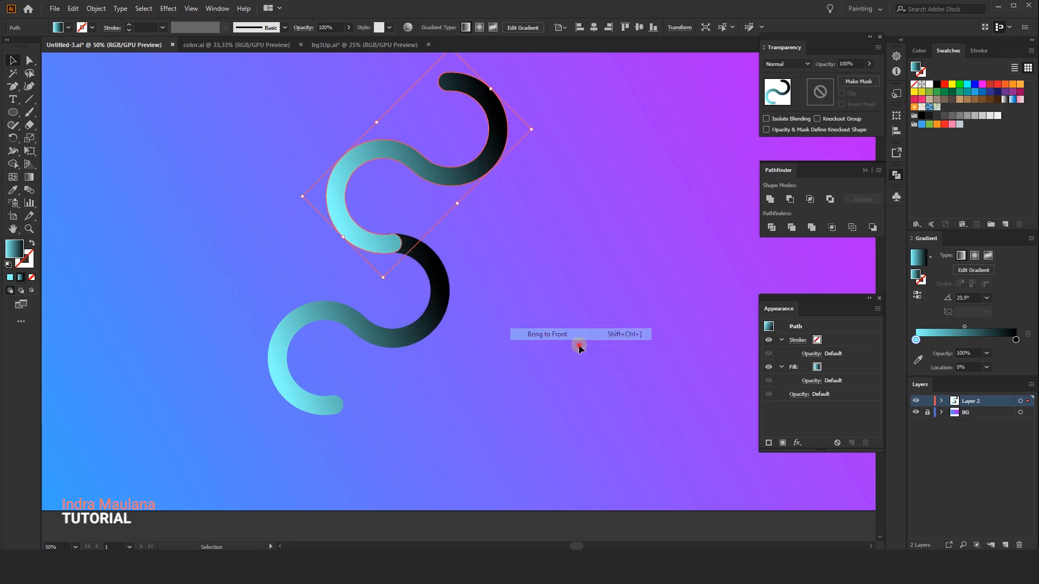
{"action": "left_click", "coordinate": [583, 365]}
{"action": "left_click_drag", "start_coordinate": [589, 367], "coordinate": [557, 354]}
{"action": "left_click_drag", "start_coordinate": [530, 288], "coordinate": [542, 296]}
{"action": "left_click", "coordinate": [493, 410]}
{"action": "left_click_drag", "start_coordinate": [494, 411], "coordinate": [456, 403]}
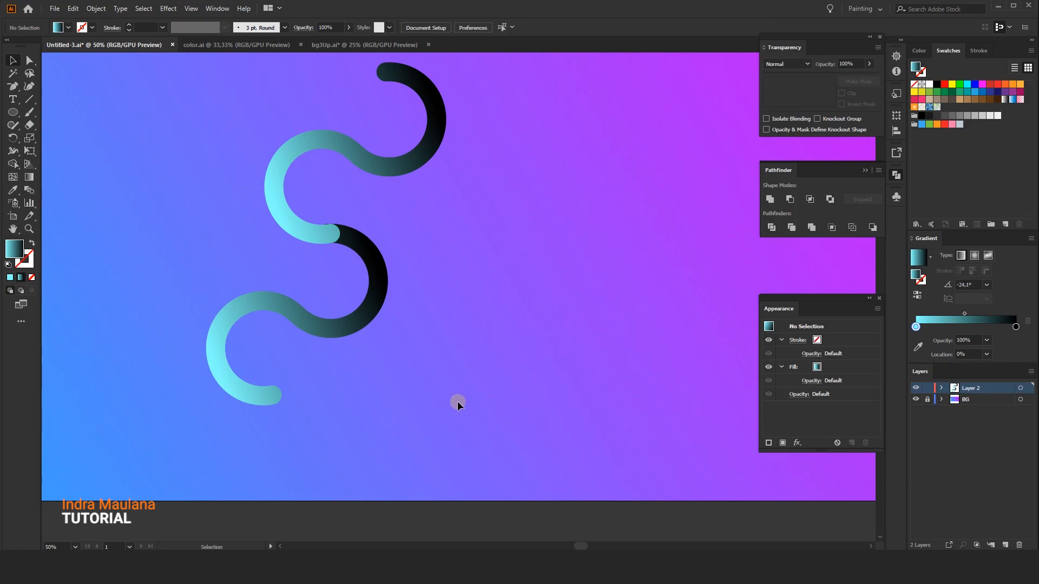
Step: Duplicate the lower S-shape, rotate the copy 90° counterclockwise and place its black arc over the lower shape's cyan end
{"action": "left_click", "coordinate": [381, 273]}
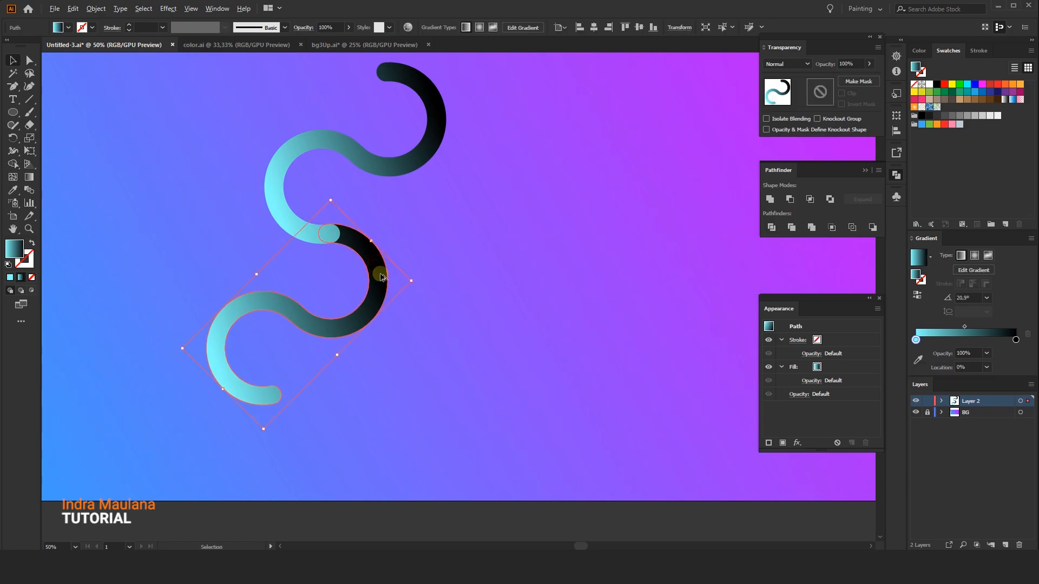
{"action": "left_click_drag", "start_coordinate": [381, 277], "coordinate": [216, 292]}
{"action": "left_click_drag", "start_coordinate": [127, 244], "coordinate": [146, 175]}
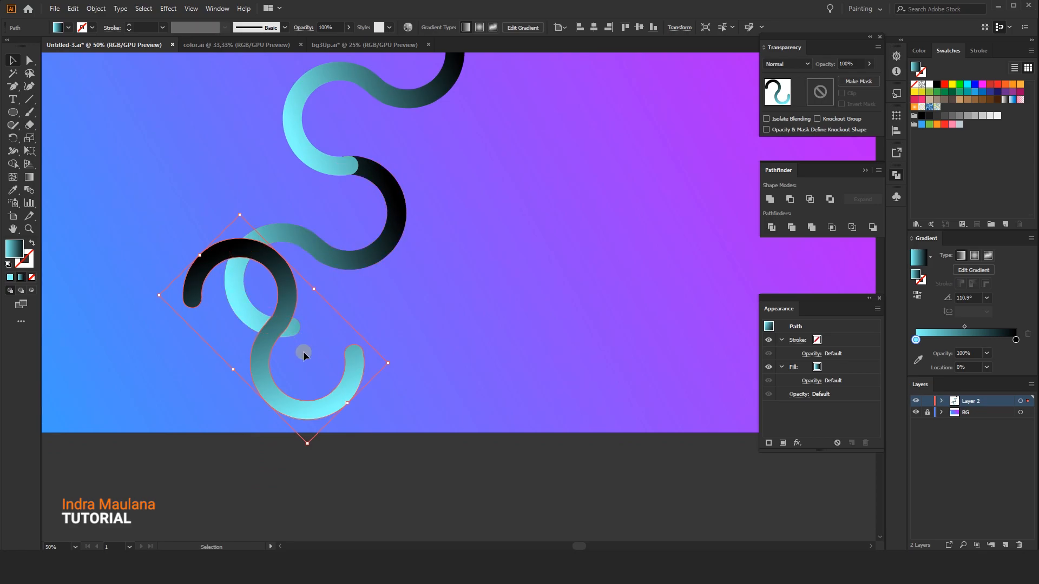
{"action": "left_click_drag", "start_coordinate": [257, 386], "coordinate": [305, 430]}
{"action": "mouse_move", "coordinate": [331, 315]}
{"action": "left_mouse_down"}
{"action": "mouse_move", "coordinate": [339, 336]}
{"action": "mouse_move", "coordinate": [331, 335]}
{"action": "left_mouse_up"}
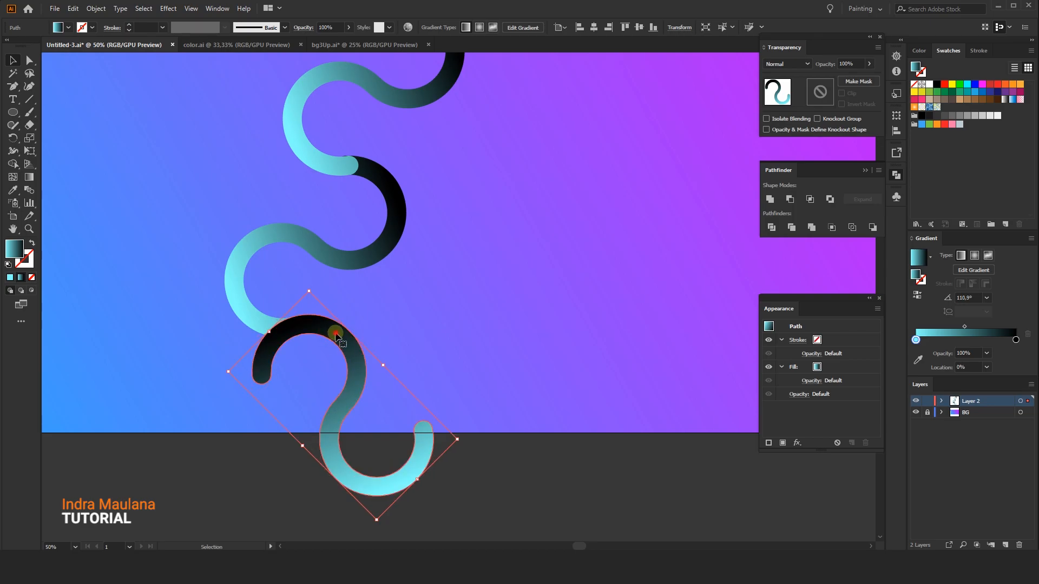
{"action": "left_click", "coordinate": [564, 336]}
{"action": "left_click_drag", "start_coordinate": [457, 332], "coordinate": [466, 331]}
{"action": "left_click", "coordinate": [356, 328]}
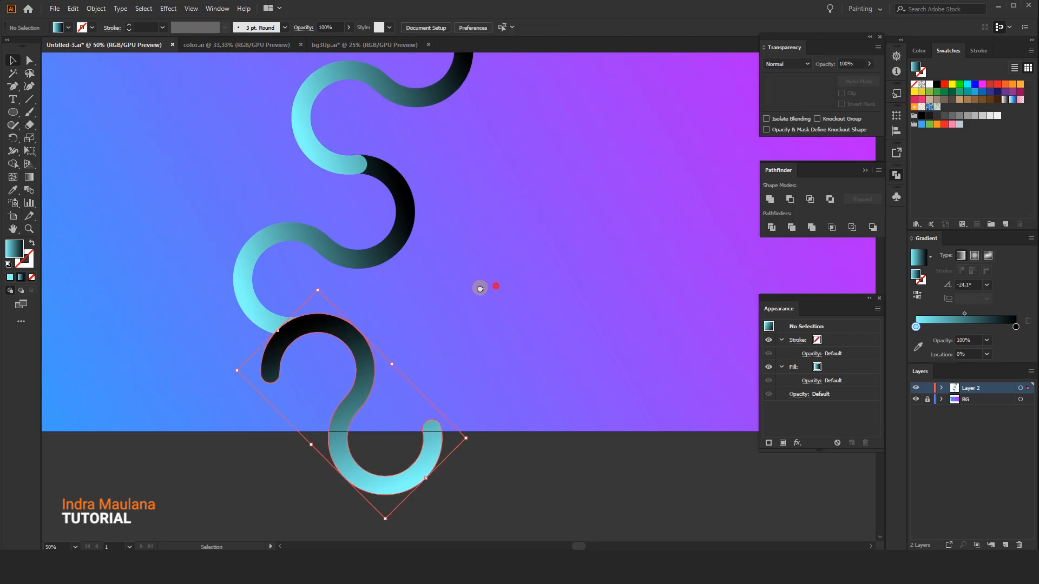
Step: Select all three S-shapes and move them together toward the artboard's upper left
{"action": "key", "text": "ctrl+minus"}
{"action": "key", "text": "ctrl+minus"}
{"action": "key", "text": "ctrl+minus"}
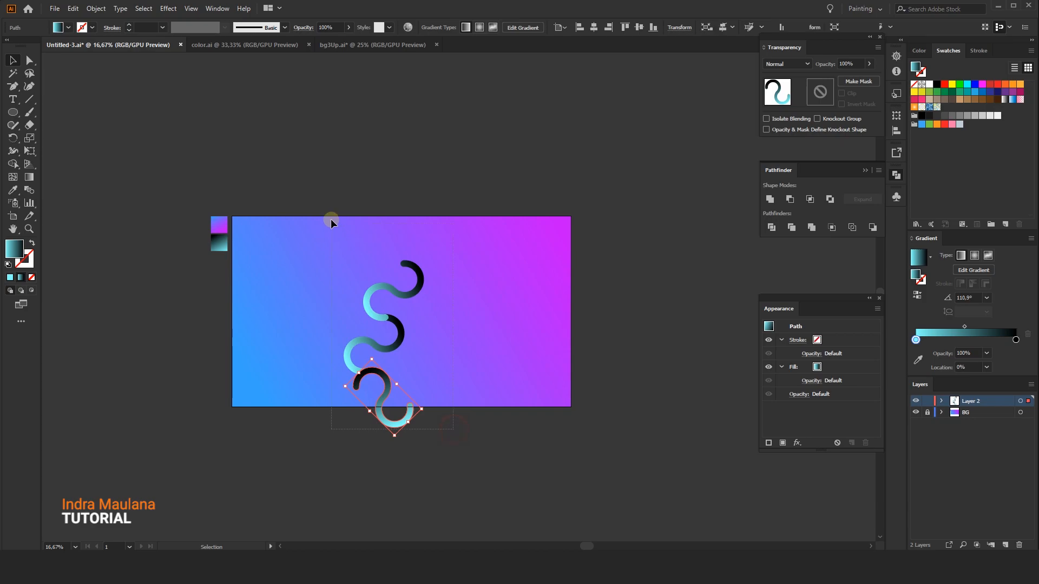
{"action": "key", "text": "ctrl+a"}
{"action": "left_click_drag", "start_coordinate": [394, 336], "coordinate": [367, 302]}
{"action": "left_click", "coordinate": [508, 322]}
Step: Add a rotated S-shape copy beside the top one, with its cyan end overlapping the top shape's black arc
{"action": "scroll", "coordinate": [440, 330], "scroll_direction": "up", "scroll_amount": 1}
{"action": "left_click_drag", "start_coordinate": [433, 329], "coordinate": [470, 366]}
{"action": "left_click_drag", "start_coordinate": [455, 350], "coordinate": [443, 350]}
{"action": "left_click_drag", "start_coordinate": [367, 281], "coordinate": [436, 364]}
{"action": "scroll", "coordinate": [443, 260], "scroll_direction": "up", "scroll_amount": 2}
{"action": "left_click_drag", "start_coordinate": [423, 251], "coordinate": [410, 204]}
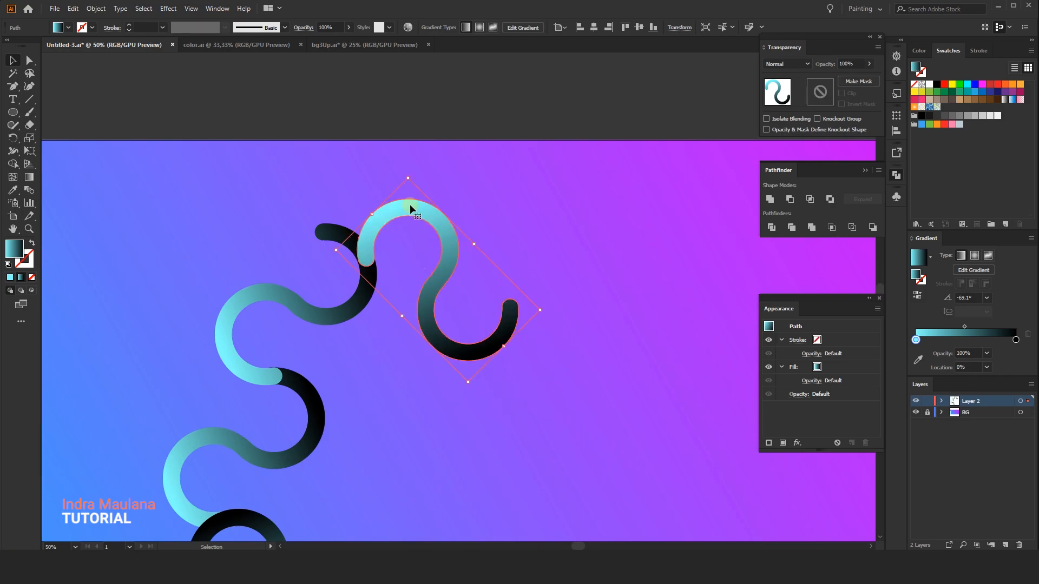
Step: Bring the original top S-shape in front of the newly placed copy
{"action": "right_click", "coordinate": [330, 228]}
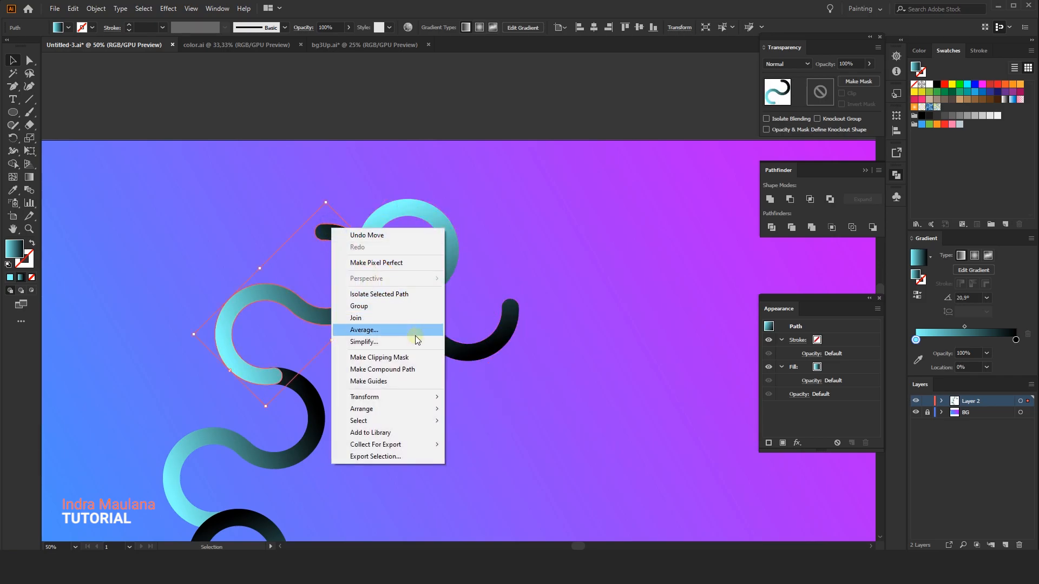
{"action": "mouse_move", "coordinate": [414, 409]}
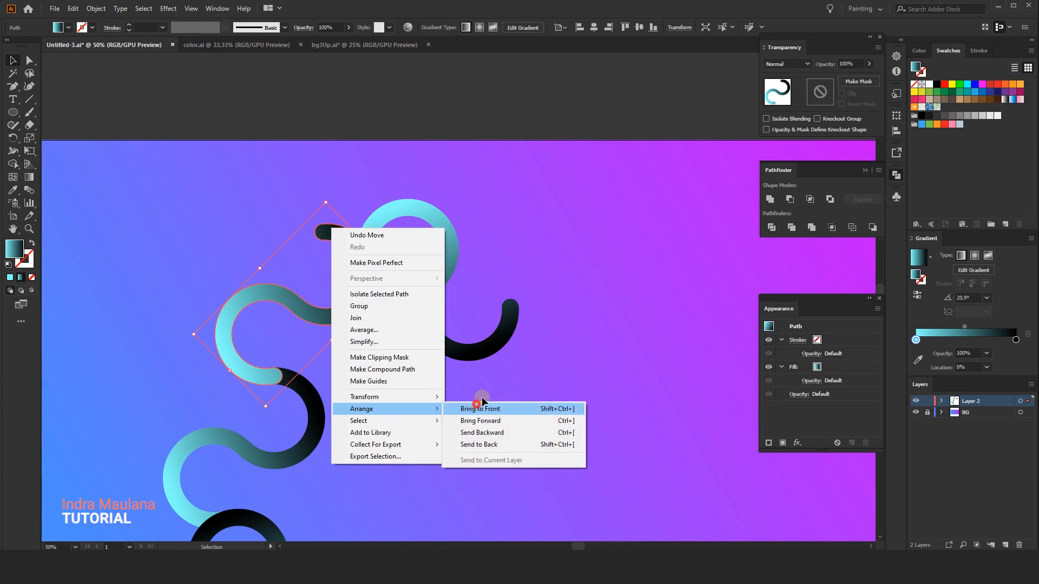
{"action": "left_click", "coordinate": [481, 403]}
Step: Nudge the newly placed S-shape copy two steps left for a closer overlap with the black arc
{"action": "key", "text": "ctrl+plus"}
{"action": "key", "text": "ctrl+plus"}
{"action": "left_click", "coordinate": [480, 185]}
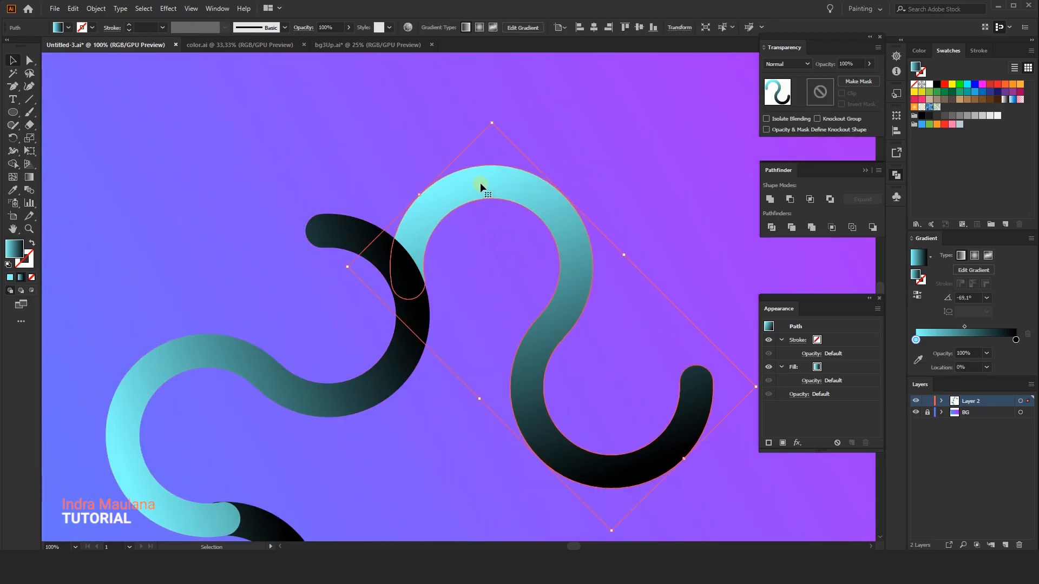
{"action": "key", "text": "Left"}
{"action": "key", "text": "Left"}
{"action": "left_click", "coordinate": [528, 128]}
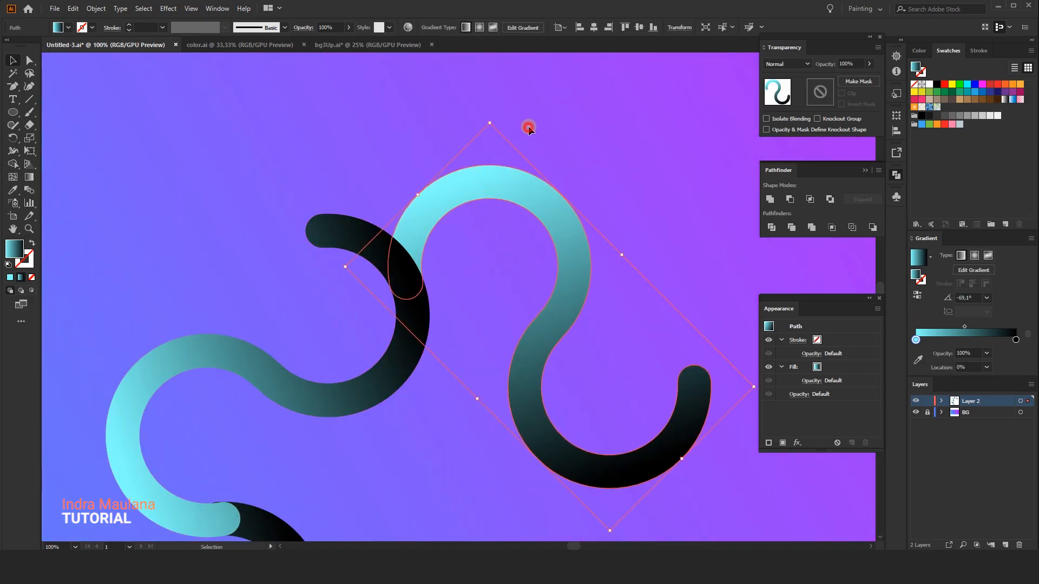
Step: Duplicate the rightmost S-shape down and to the right, placing the copy's cyan arc over the first one's black lower bend
{"action": "key", "text": "ctrl+minus"}
{"action": "key", "text": "ctrl+minus"}
{"action": "left_click_drag", "start_coordinate": [512, 275], "coordinate": [463, 173]}
{"action": "left_click_drag", "start_coordinate": [524, 218], "coordinate": [497, 172]}
{"action": "left_click_drag", "start_coordinate": [415, 200], "coordinate": [453, 413]}
{"action": "scroll", "coordinate": [391, 261], "scroll_direction": "up", "scroll_amount": 1}
{"action": "left_click_drag", "start_coordinate": [417, 306], "coordinate": [457, 265]}
{"action": "scroll", "coordinate": [388, 177], "scroll_direction": "up", "scroll_amount": 3}
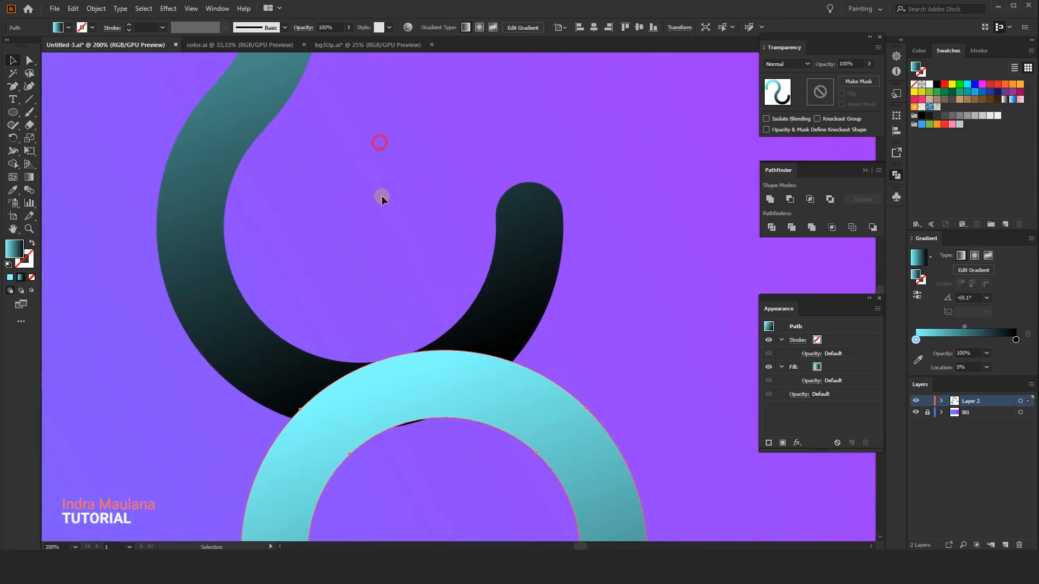
{"action": "left_click_drag", "start_coordinate": [453, 378], "coordinate": [475, 372]}
{"action": "scroll", "coordinate": [472, 328], "scroll_direction": "down", "scroll_amount": 1}
{"action": "left_click", "coordinate": [467, 217]}
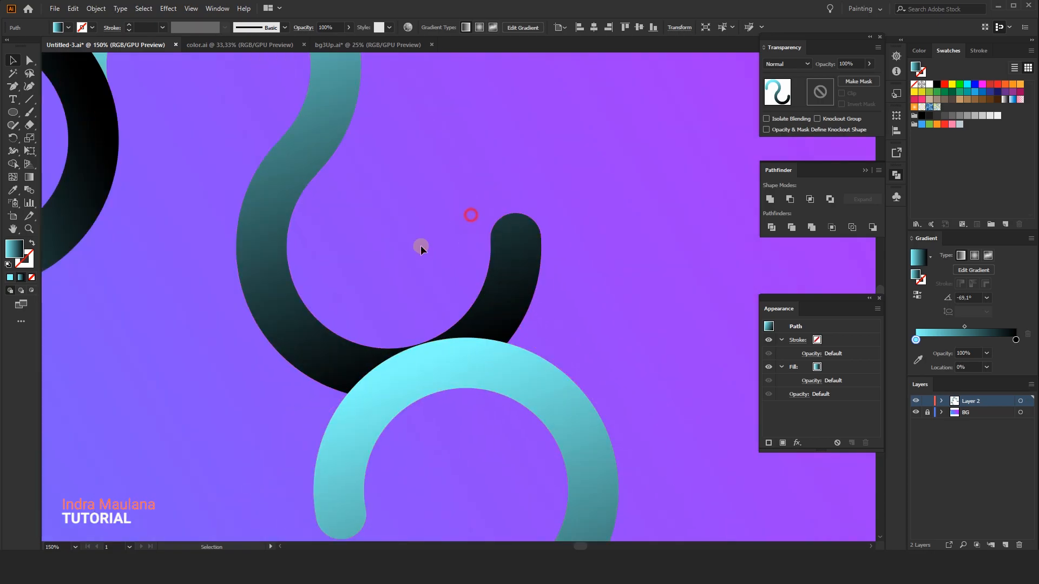
Step: Duplicate the lower-right S-shape to the left, into the gap between the left and right chains of curves
{"action": "scroll", "coordinate": [392, 288], "scroll_direction": "down", "scroll_amount": 3}
{"action": "left_click_drag", "start_coordinate": [517, 337], "coordinate": [529, 247]}
{"action": "scroll", "coordinate": [542, 287], "scroll_direction": "down", "scroll_amount": 1}
{"action": "left_click_drag", "start_coordinate": [540, 304], "coordinate": [541, 246]}
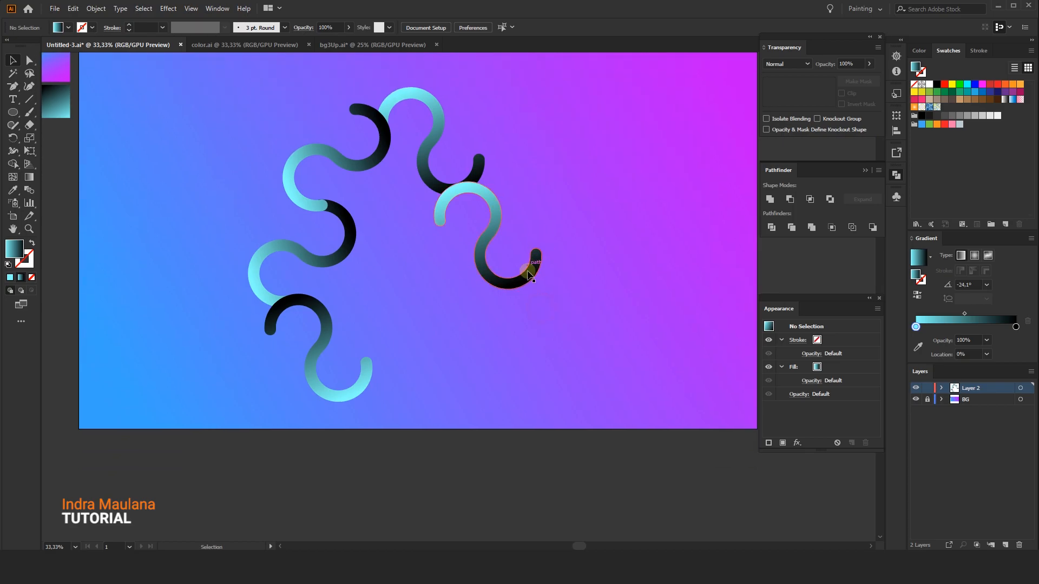
{"action": "scroll", "coordinate": [532, 358], "scroll_direction": "up", "scroll_amount": 1}
{"action": "left_click_drag", "start_coordinate": [510, 331], "coordinate": [524, 344]}
{"action": "left_click", "coordinate": [518, 265]}
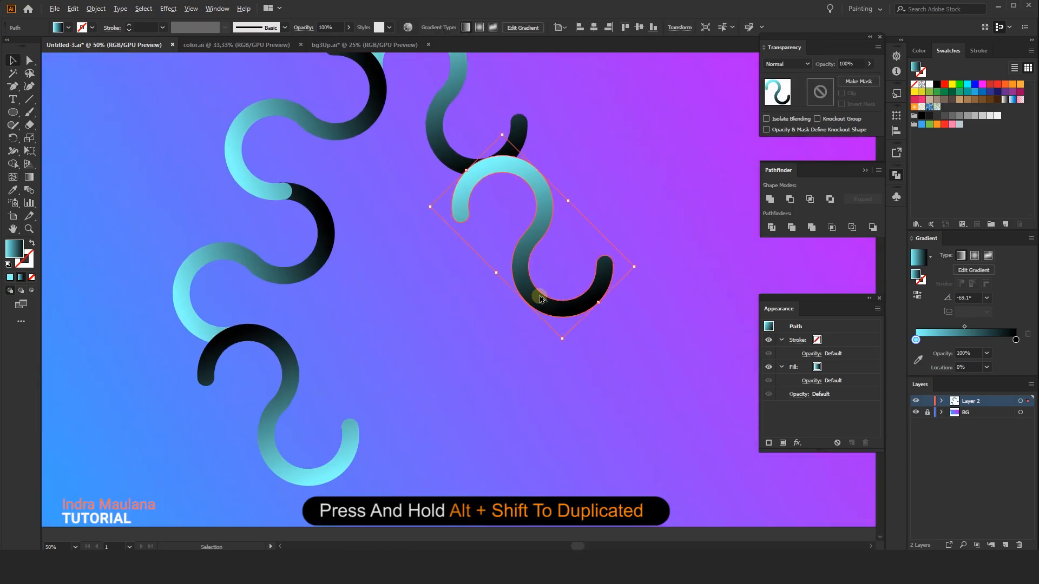
{"action": "left_click_drag", "start_coordinate": [542, 296], "coordinate": [383, 323]}
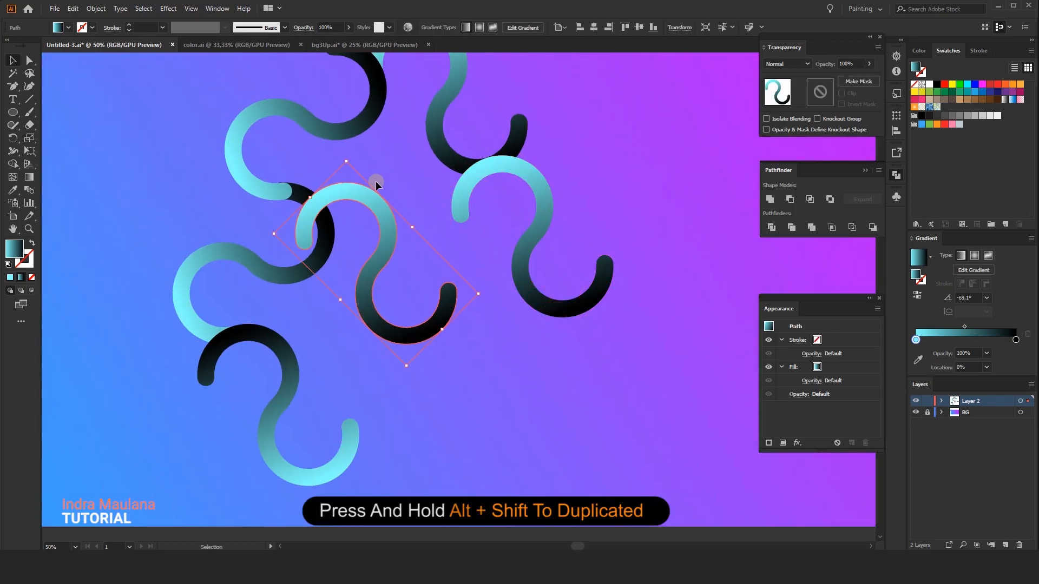
Step: Turn the middle copy horizontal, with its black end toward the left chain and its cyan end toward the right chain
{"action": "left_click_drag", "start_coordinate": [350, 156], "coordinate": [500, 320]}
{"action": "left_click_drag", "start_coordinate": [461, 275], "coordinate": [471, 200]}
{"action": "left_click_drag", "start_coordinate": [458, 162], "coordinate": [489, 169]}
{"action": "scroll", "coordinate": [475, 243], "scroll_direction": "up", "scroll_amount": 2}
{"action": "scroll", "coordinate": [423, 397], "scroll_direction": "down", "scroll_amount": 1}
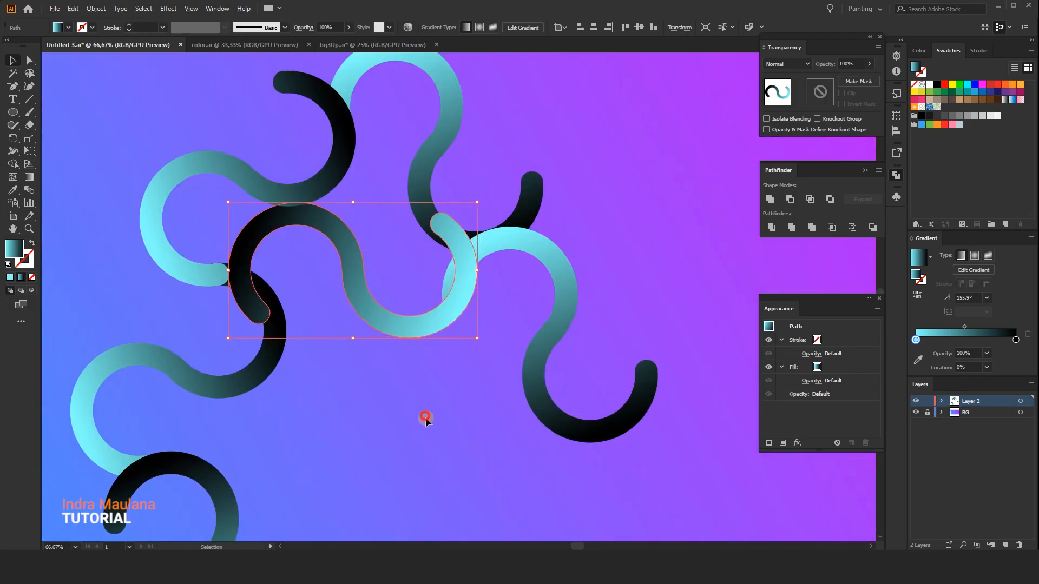
{"action": "left_click", "coordinate": [425, 418]}
Step: Rotate the middle S-shape about 47° counterclockwise and move its cyan arc against the right chain's cyan end
{"action": "left_click_drag", "start_coordinate": [401, 413], "coordinate": [405, 376]}
{"action": "scroll", "coordinate": [404, 376], "scroll_direction": "down", "scroll_amount": 1}
{"action": "mouse_move", "coordinate": [411, 331]}
{"action": "left_mouse_down"}
{"action": "mouse_move", "coordinate": [407, 349]}
{"action": "mouse_move", "coordinate": [457, 358]}
{"action": "mouse_move", "coordinate": [437, 309]}
{"action": "mouse_move", "coordinate": [414, 333]}
{"action": "left_mouse_up"}
{"action": "left_click_drag", "start_coordinate": [431, 420], "coordinate": [444, 399]}
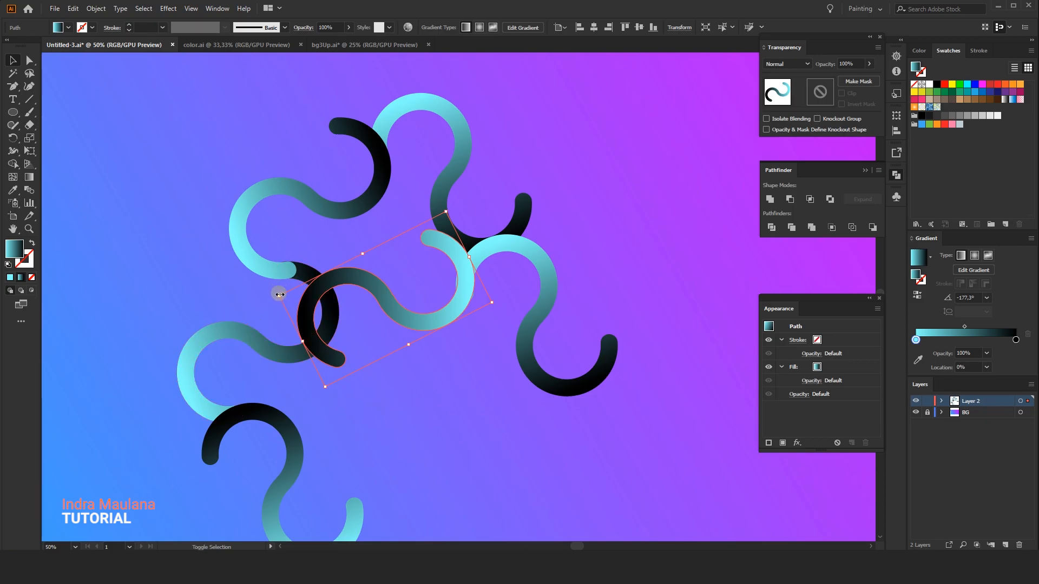
{"action": "left_click_drag", "start_coordinate": [448, 205], "coordinate": [415, 176]}
{"action": "left_click_drag", "start_coordinate": [448, 261], "coordinate": [460, 277]}
Step: Rotate the middle S-shape about 13° further counterclockwise and nudge it into the gap between both chains
{"action": "scroll", "coordinate": [460, 274], "scroll_direction": "up", "scroll_amount": 1}
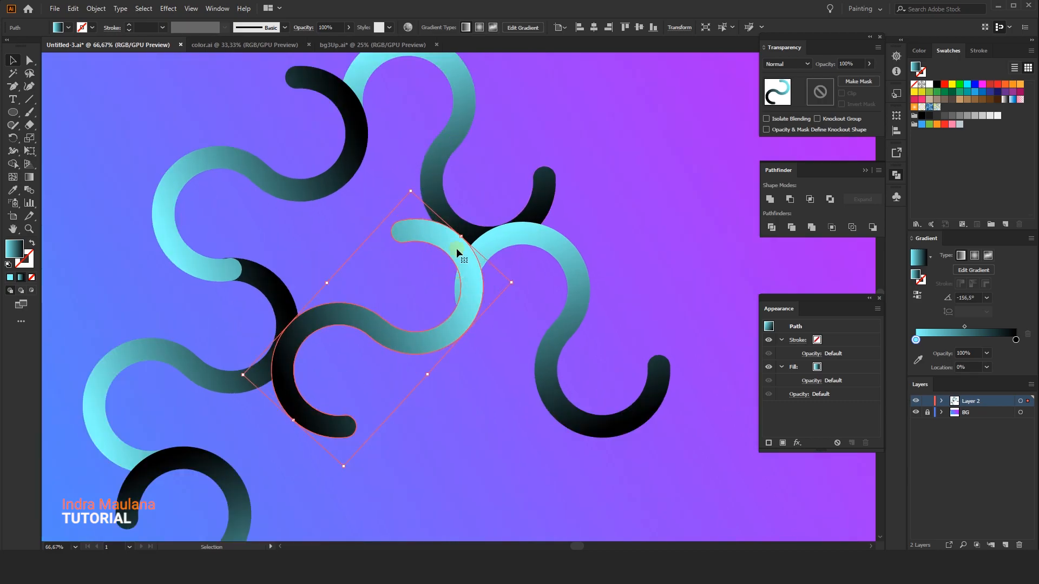
{"action": "left_click_drag", "start_coordinate": [417, 186], "coordinate": [411, 190]}
{"action": "left_click_drag", "start_coordinate": [458, 263], "coordinate": [460, 277]}
{"action": "key", "text": "Left"}
{"action": "key", "text": "Left"}
{"action": "key", "text": "Left"}
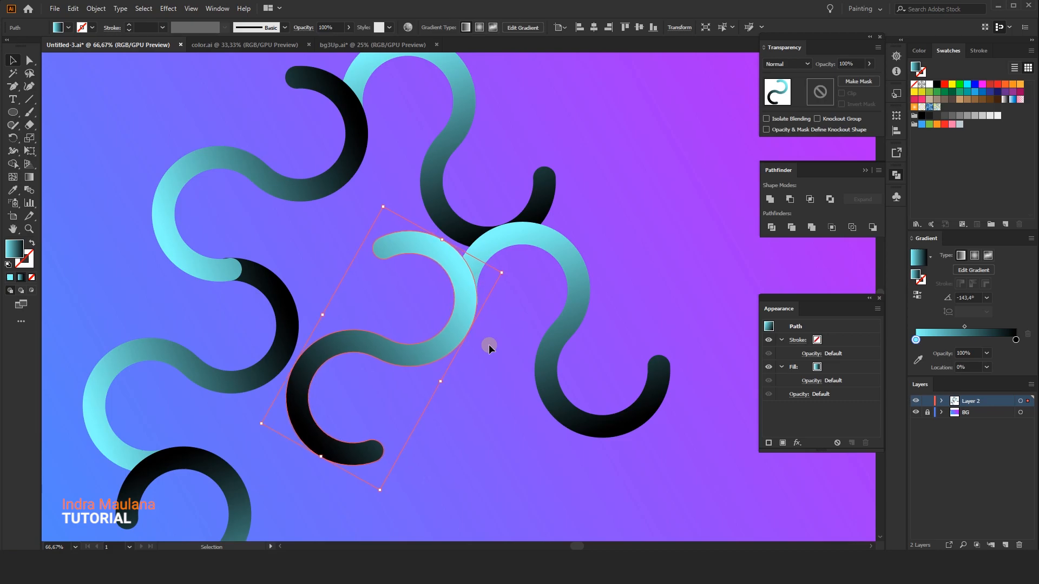
{"action": "left_click", "coordinate": [490, 411]}
Step: Select all six S-shapes on the artboard and group them
{"action": "scroll", "coordinate": [496, 417], "scroll_direction": "down", "scroll_amount": 1}
{"action": "left_click_drag", "start_coordinate": [501, 384], "coordinate": [502, 313]}
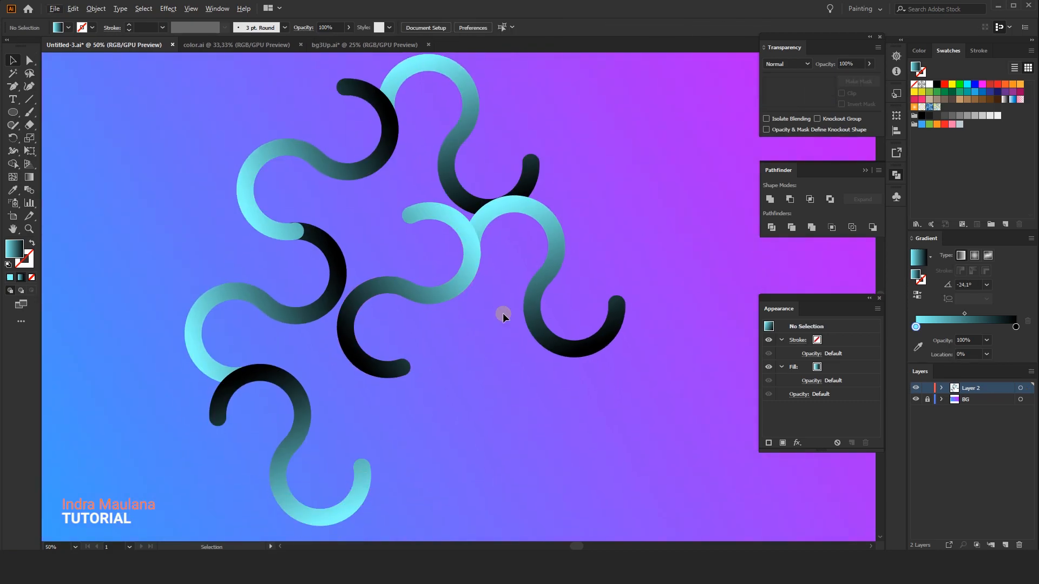
{"action": "scroll", "coordinate": [502, 312], "scroll_direction": "down", "scroll_amount": 3}
{"action": "scroll", "coordinate": [489, 330], "scroll_direction": "up", "scroll_amount": 1}
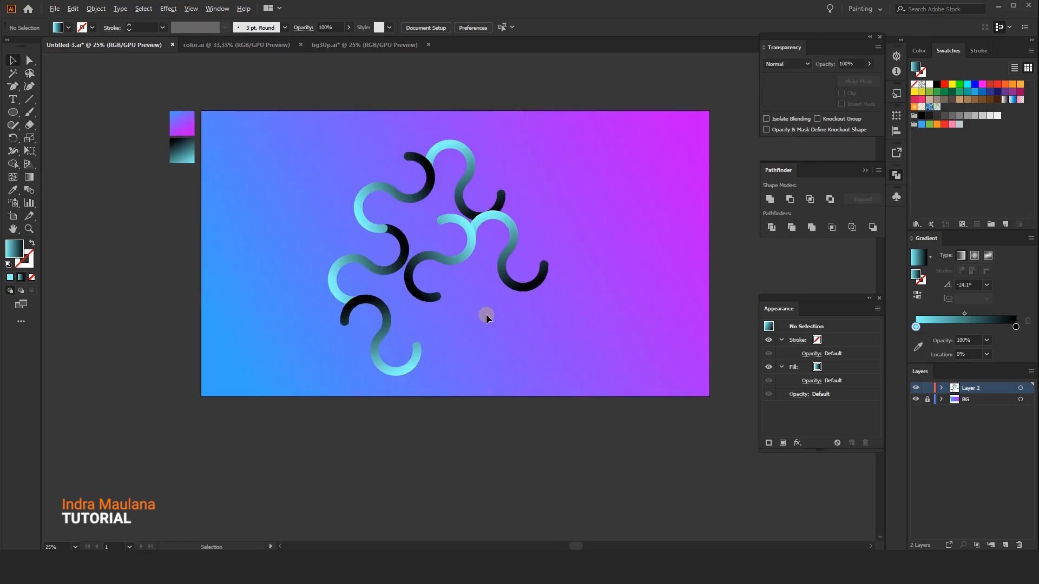
{"action": "left_click_drag", "start_coordinate": [532, 319], "coordinate": [543, 351]}
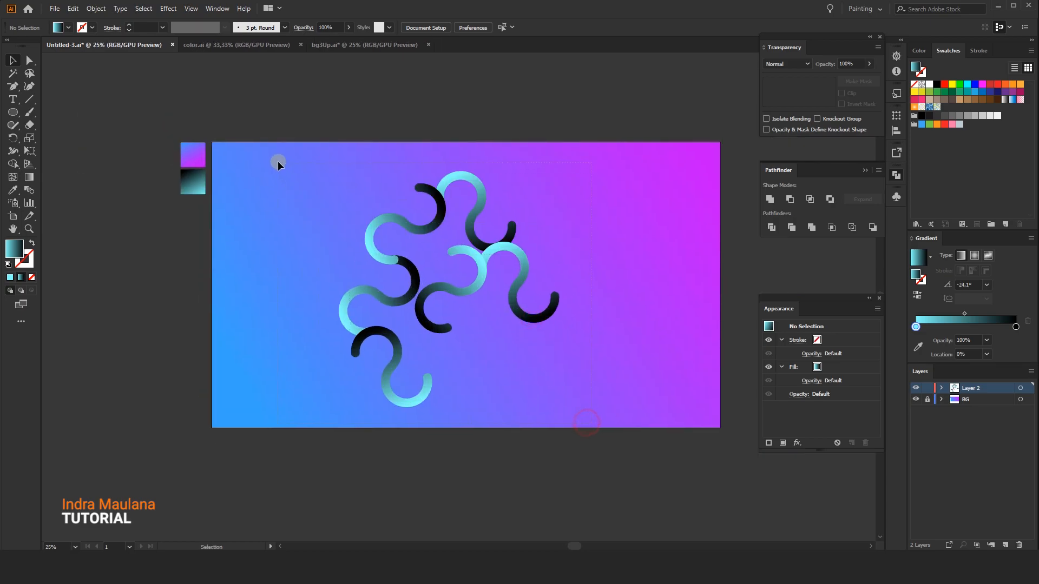
{"action": "left_click_drag", "start_coordinate": [278, 162], "coordinate": [276, 162]}
{"action": "left_click_drag", "start_coordinate": [575, 201], "coordinate": [583, 207]}
{"action": "right_click", "coordinate": [506, 257]}
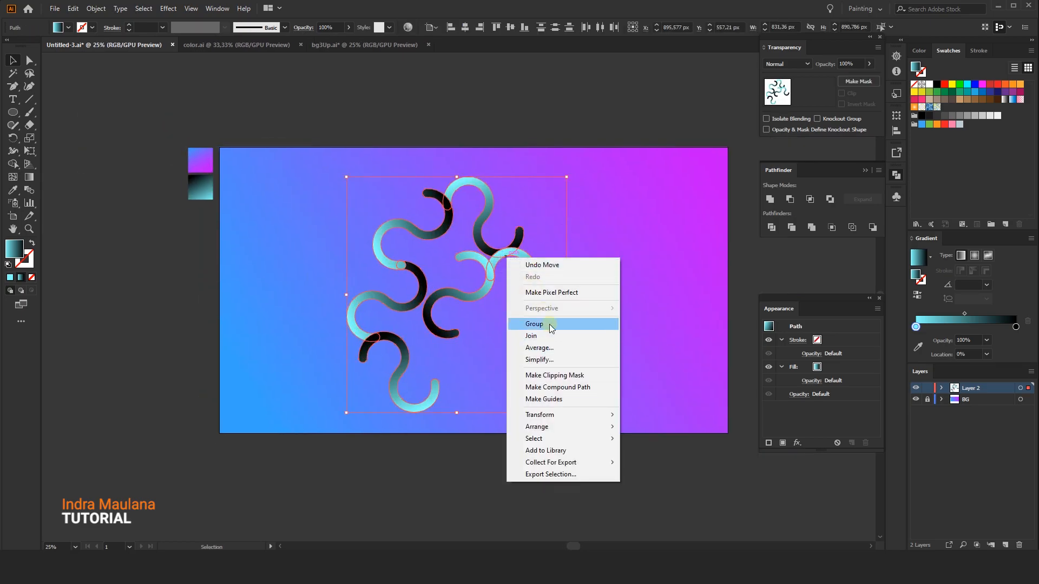
{"action": "left_click", "coordinate": [549, 324]}
{"action": "left_click", "coordinate": [686, 399]}
Step: Duplicate the grouped pattern down and to the right, joining the copy's top curves to the first group's lower curves
{"action": "left_click_drag", "start_coordinate": [631, 382], "coordinate": [617, 377]}
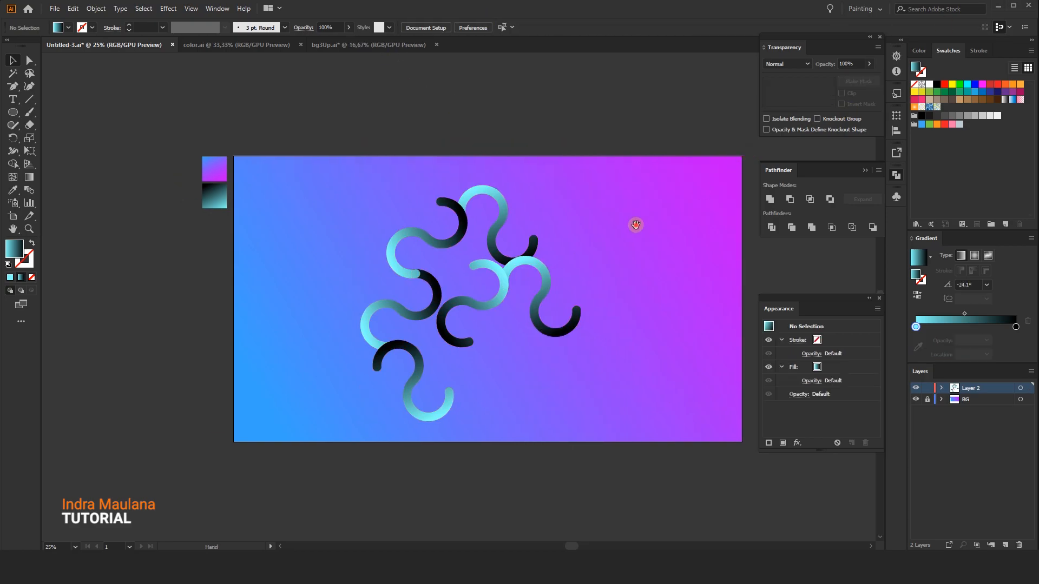
{"action": "left_click_drag", "start_coordinate": [636, 225], "coordinate": [535, 222]}
{"action": "left_click", "coordinate": [444, 291]}
{"action": "left_click_drag", "start_coordinate": [443, 297], "coordinate": [500, 434]}
{"action": "scroll", "coordinate": [436, 310], "scroll_direction": "up", "scroll_amount": 2}
{"action": "left_click_drag", "start_coordinate": [377, 372], "coordinate": [415, 352]}
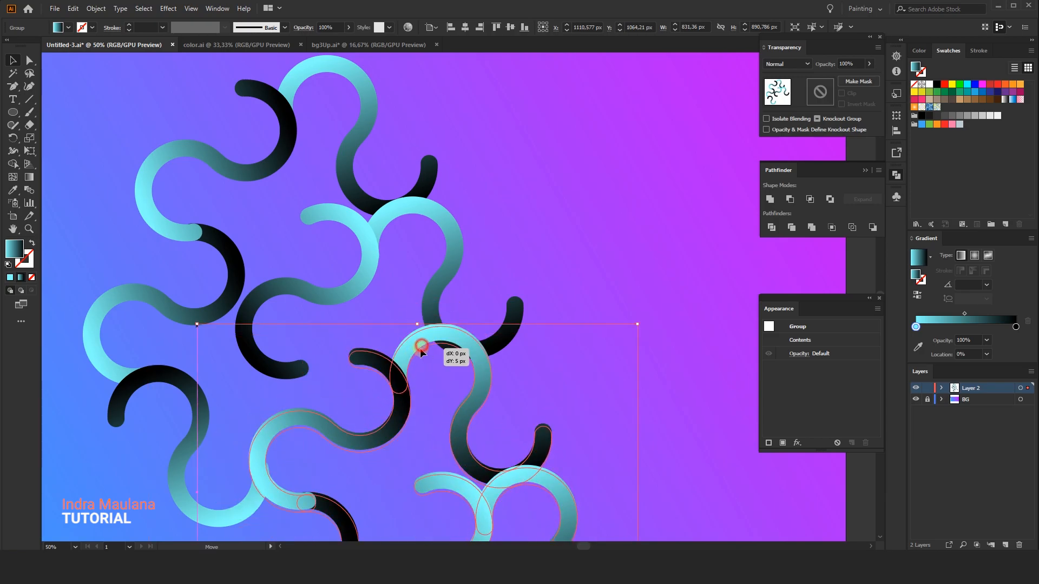
{"action": "left_click", "coordinate": [605, 185]}
Step: Scale both groups down proportionally to about 861 px wide and move them to the artboard's right side
{"action": "scroll", "coordinate": [590, 226], "scroll_direction": "down", "scroll_amount": 4}
{"action": "left_click_drag", "start_coordinate": [615, 399], "coordinate": [420, 156]}
{"action": "scroll", "coordinate": [444, 184], "scroll_direction": "right", "scroll_amount": 2}
{"action": "scroll", "coordinate": [467, 212], "scroll_direction": "up", "scroll_amount": 2}
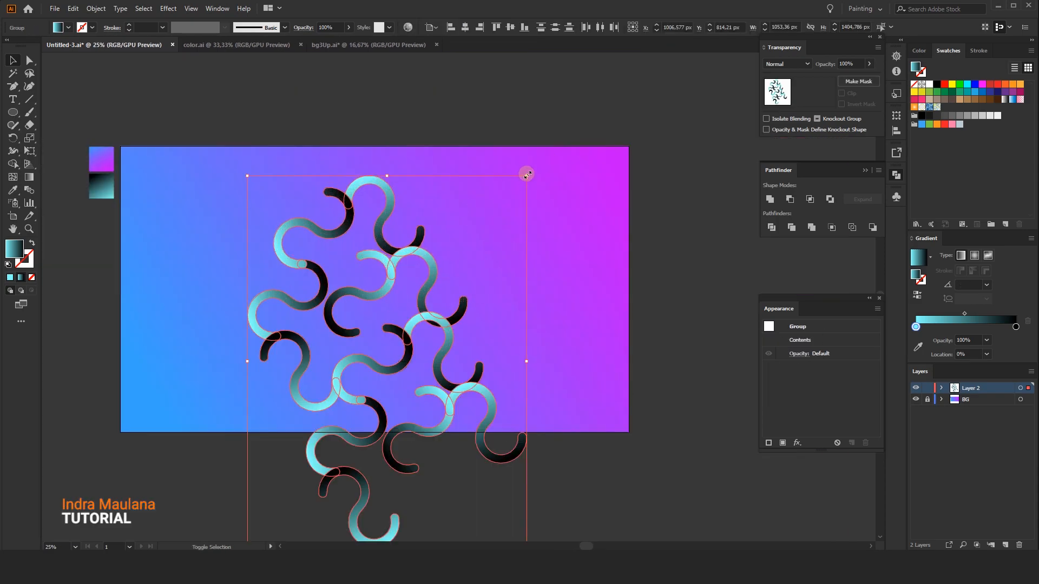
{"action": "left_click_drag", "start_coordinate": [528, 174], "coordinate": [476, 244]}
{"action": "left_click_drag", "start_coordinate": [416, 358], "coordinate": [567, 270]}
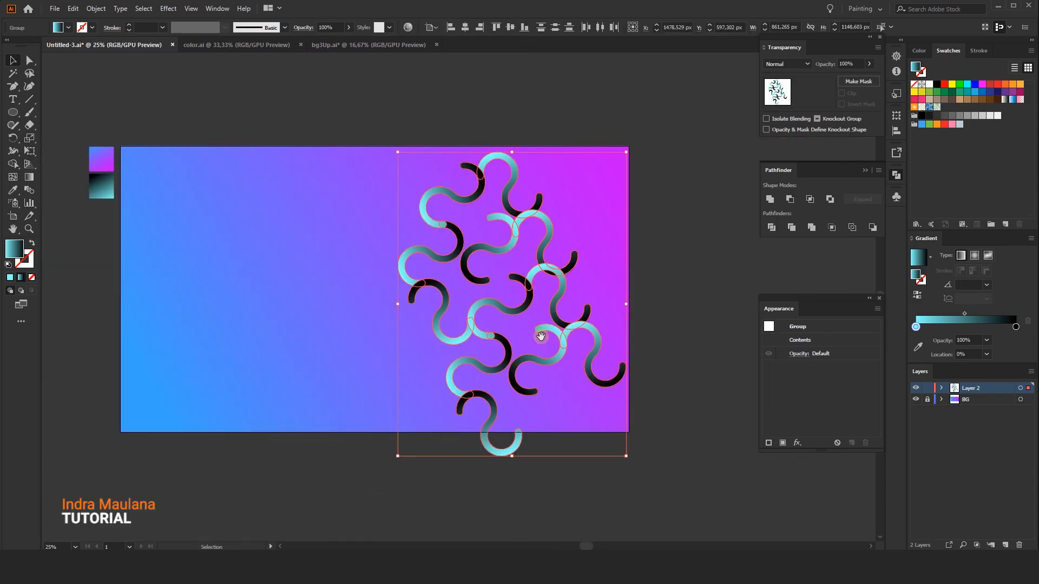
{"action": "scroll", "coordinate": [544, 335], "scroll_direction": "right", "scroll_amount": 2}
{"action": "scroll", "coordinate": [436, 165], "scroll_direction": "up", "scroll_amount": 1}
{"action": "left_click", "coordinate": [599, 176]}
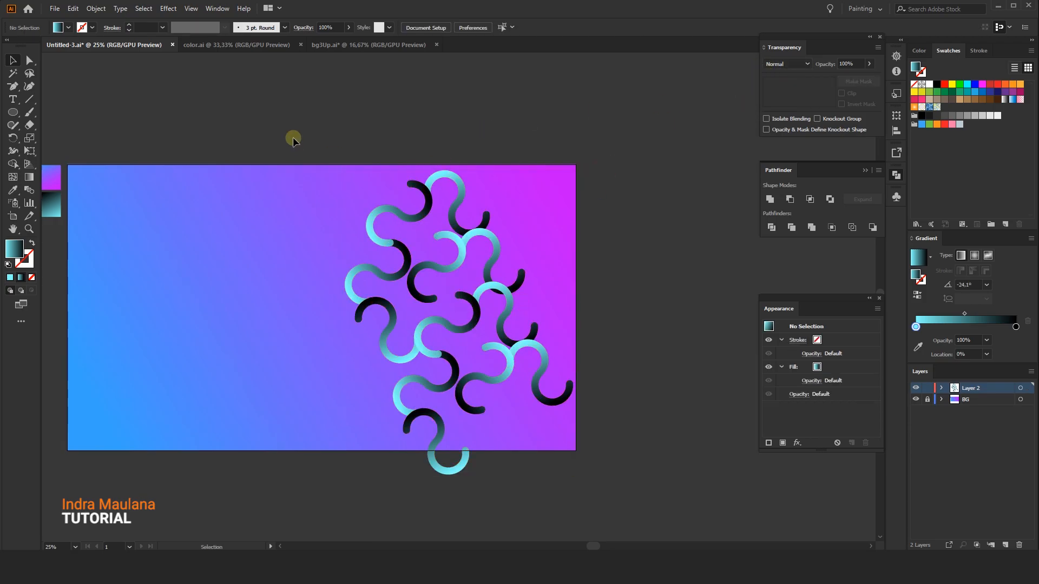
Step: Enlarge both groups proportionally toward the lower left to about 1266 px wide
{"action": "left_click_drag", "start_coordinate": [575, 504], "coordinate": [576, 504]}
{"action": "scroll", "coordinate": [520, 250], "scroll_direction": "down", "scroll_amount": 2}
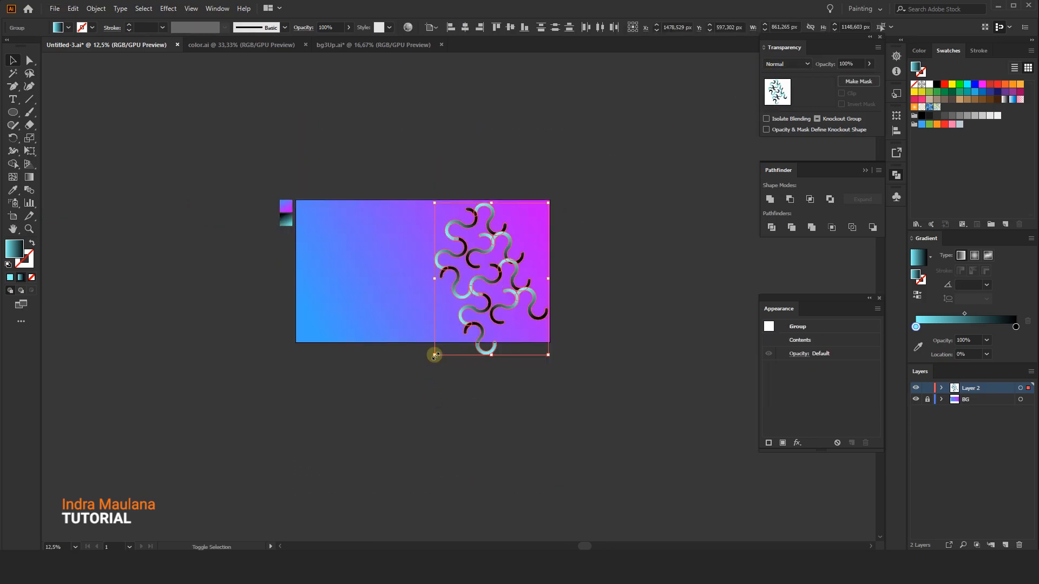
{"action": "left_click_drag", "start_coordinate": [435, 355], "coordinate": [381, 428]}
{"action": "scroll", "coordinate": [509, 233], "scroll_direction": "up", "scroll_amount": 3}
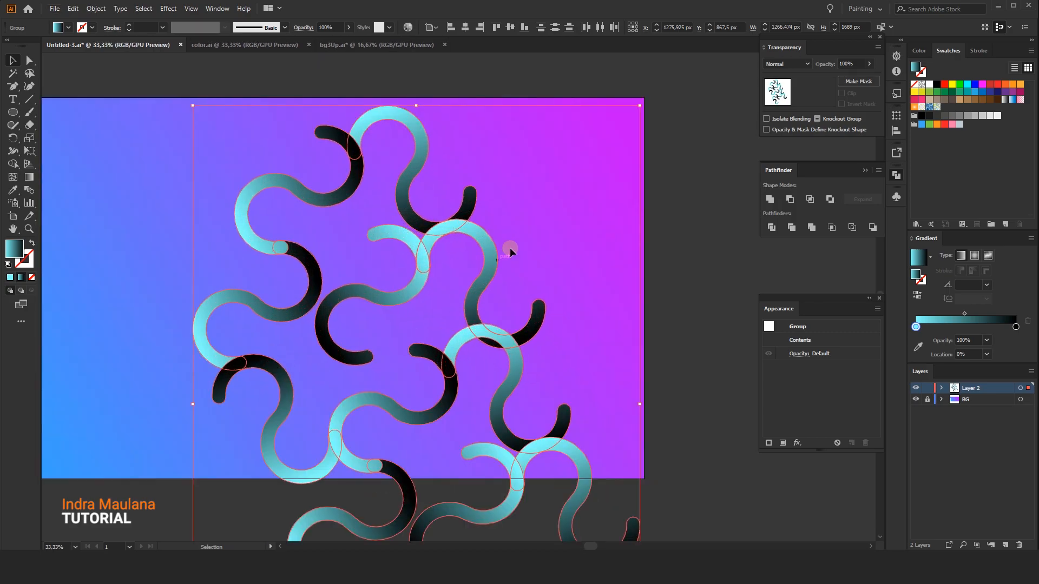
Step: Enlarge the pattern to about 1335 px wide and shift it so it extends past the artboard's top, right and bottom edges
{"action": "scroll", "coordinate": [391, 272], "scroll_direction": "down", "scroll_amount": 1}
{"action": "left_click_drag", "start_coordinate": [445, 212], "coordinate": [431, 237]}
{"action": "left_click_drag", "start_coordinate": [340, 309], "coordinate": [386, 293]}
{"action": "left_click_drag", "start_coordinate": [394, 227], "coordinate": [563, 173]}
{"action": "left_click_drag", "start_coordinate": [542, 260], "coordinate": [466, 222]}
{"action": "left_click", "coordinate": [604, 199]}
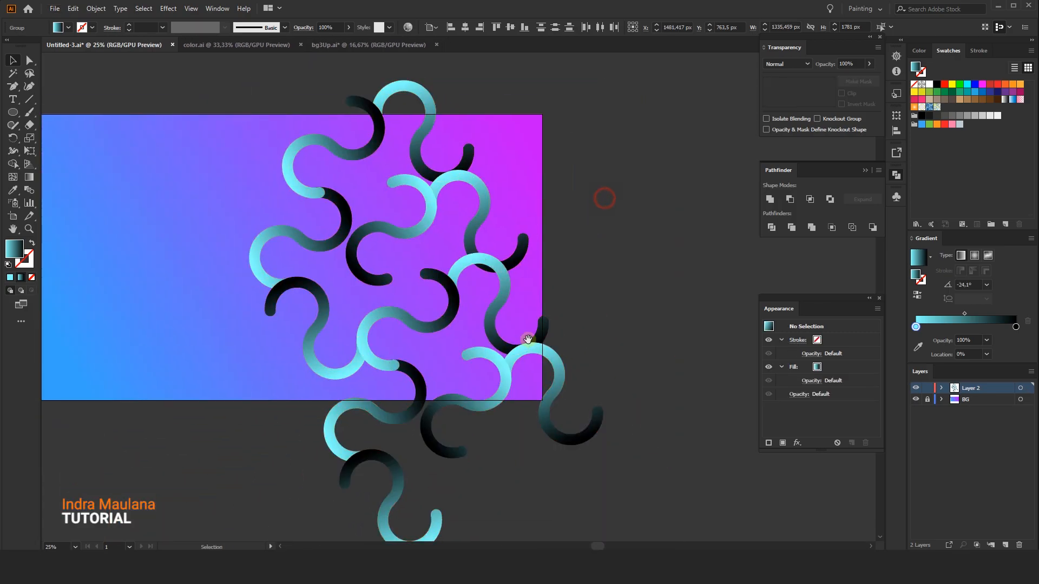
Step: Duplicate the pattern up and to the right, interlocking the copy with the original at about X 2230 px, Y 172 px
{"action": "left_click_drag", "start_coordinate": [528, 339], "coordinate": [552, 334]}
{"action": "left_click_drag", "start_coordinate": [315, 383], "coordinate": [316, 383]}
{"action": "left_click_drag", "start_coordinate": [575, 313], "coordinate": [605, 214]}
{"action": "scroll", "coordinate": [418, 295], "scroll_direction": "down", "scroll_amount": 2}
{"action": "scroll", "coordinate": [401, 366], "scroll_direction": "up", "scroll_amount": 2}
{"action": "scroll", "coordinate": [353, 176], "scroll_direction": "up", "scroll_amount": 1}
{"action": "scroll", "coordinate": [354, 176], "scroll_direction": "up", "scroll_amount": 2}
{"action": "left_click_drag", "start_coordinate": [449, 223], "coordinate": [451, 223]}
{"action": "scroll", "coordinate": [430, 217], "scroll_direction": "down", "scroll_amount": 4}
{"action": "left_click", "coordinate": [258, 181]}
{"action": "scroll", "coordinate": [259, 181], "scroll_direction": "down", "scroll_amount": 1}
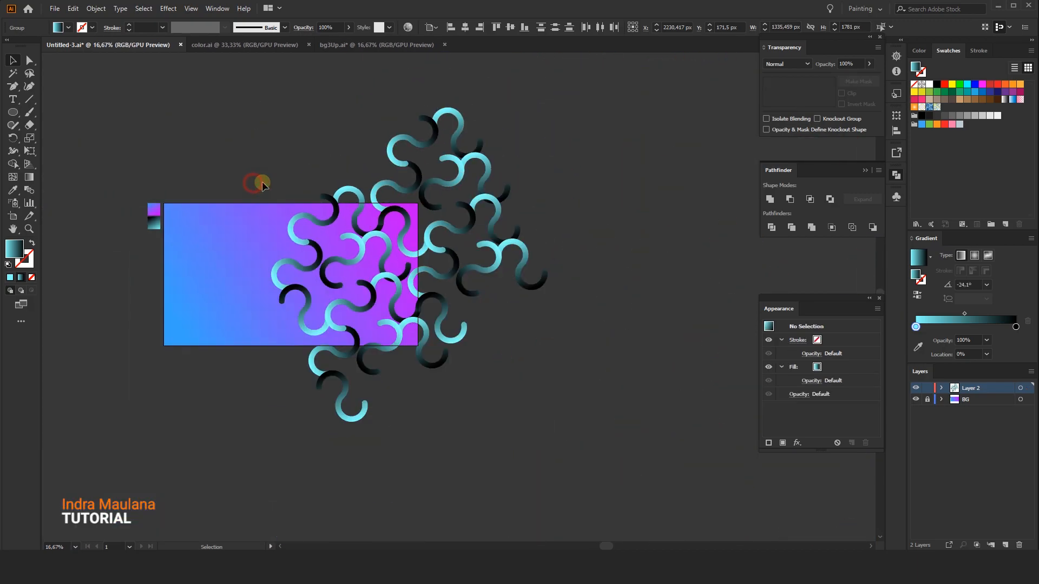
Step: Group both pattern pieces and set the group's blending mode to Screen
{"action": "left_click_drag", "start_coordinate": [226, 107], "coordinate": [578, 370]}
{"action": "right_click", "coordinate": [418, 210]}
{"action": "left_click", "coordinate": [476, 298]}
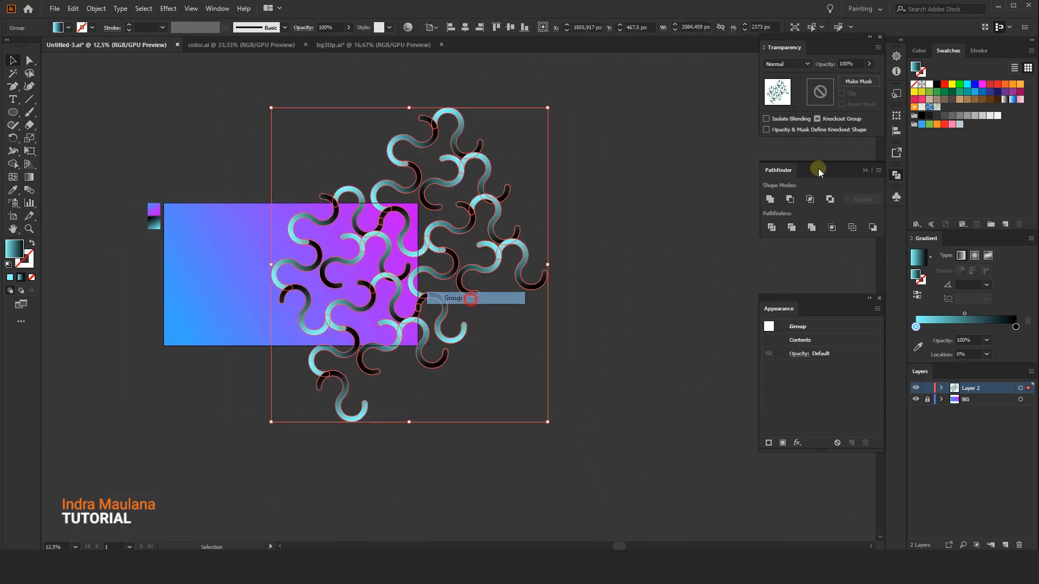
{"action": "left_click", "coordinate": [776, 64]}
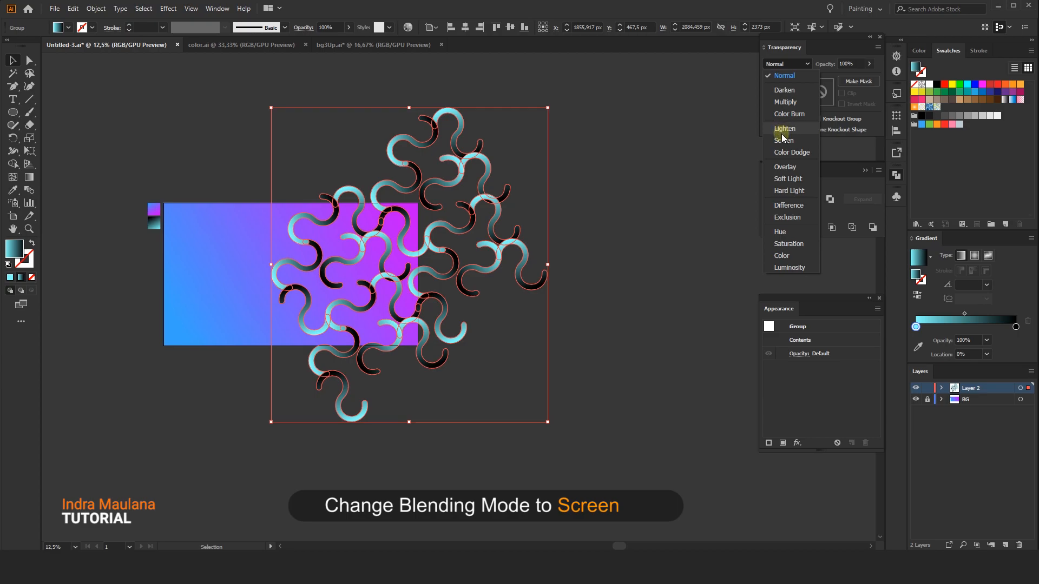
{"action": "left_click", "coordinate": [783, 140]}
{"action": "left_click", "coordinate": [656, 195]}
{"action": "left_click_drag", "start_coordinate": [479, 277], "coordinate": [512, 287]}
{"action": "scroll", "coordinate": [417, 303], "scroll_direction": "up", "scroll_amount": 1}
{"action": "left_click_drag", "start_coordinate": [529, 402], "coordinate": [511, 396]}
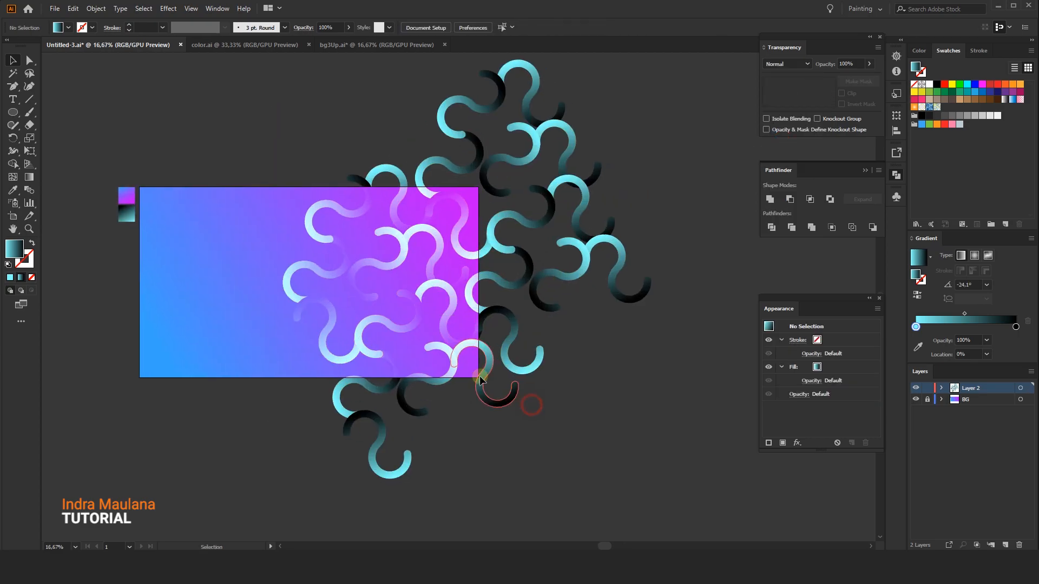
Step: Scale the pattern group down proportionally to about 1961 px wide
{"action": "left_click", "coordinate": [422, 311]}
{"action": "left_click_drag", "start_coordinate": [422, 311], "coordinate": [441, 321]}
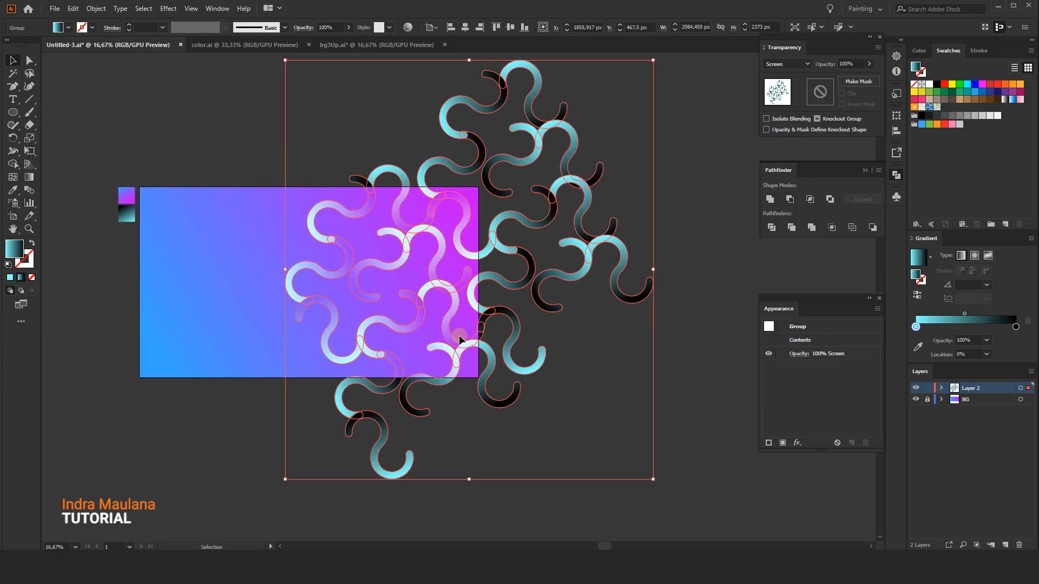
{"action": "mouse_move", "coordinate": [649, 63]}
{"action": "left_mouse_down"}
{"action": "mouse_move", "coordinate": [712, 63]}
{"action": "mouse_move", "coordinate": [646, 72]}
{"action": "left_mouse_up"}
{"action": "left_click", "coordinate": [582, 233]}
{"action": "left_click_drag", "start_coordinate": [508, 356], "coordinate": [170, 370]}
{"action": "left_click_drag", "start_coordinate": [264, 133], "coordinate": [317, 146]}
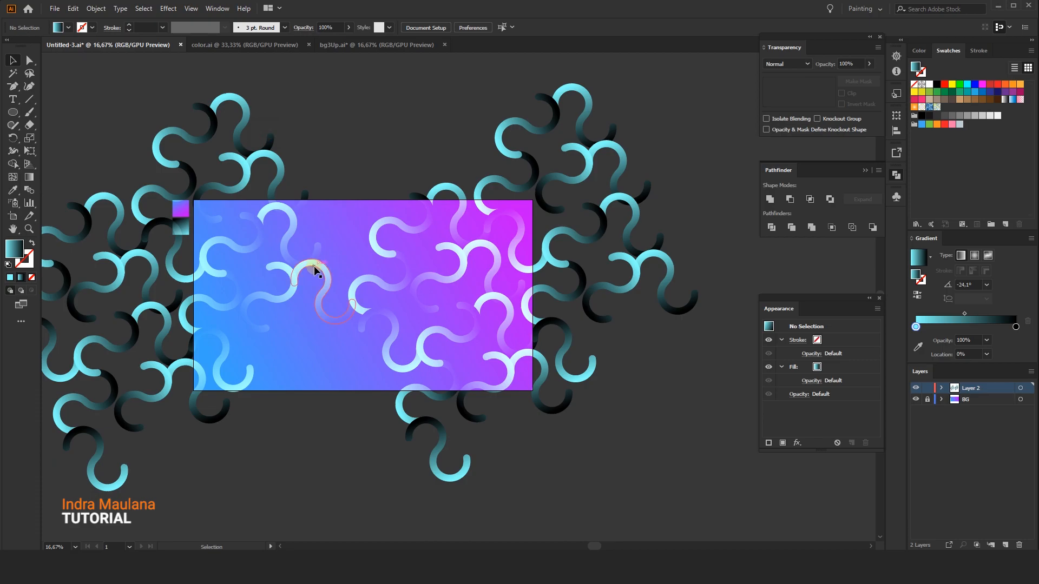
{"action": "left_click", "coordinate": [313, 265]}
{"action": "key", "text": "Delete"}
Step: Scale the pattern group down proportionally to about 1719 px wide on the artboard's right side
{"action": "left_click", "coordinate": [424, 204]}
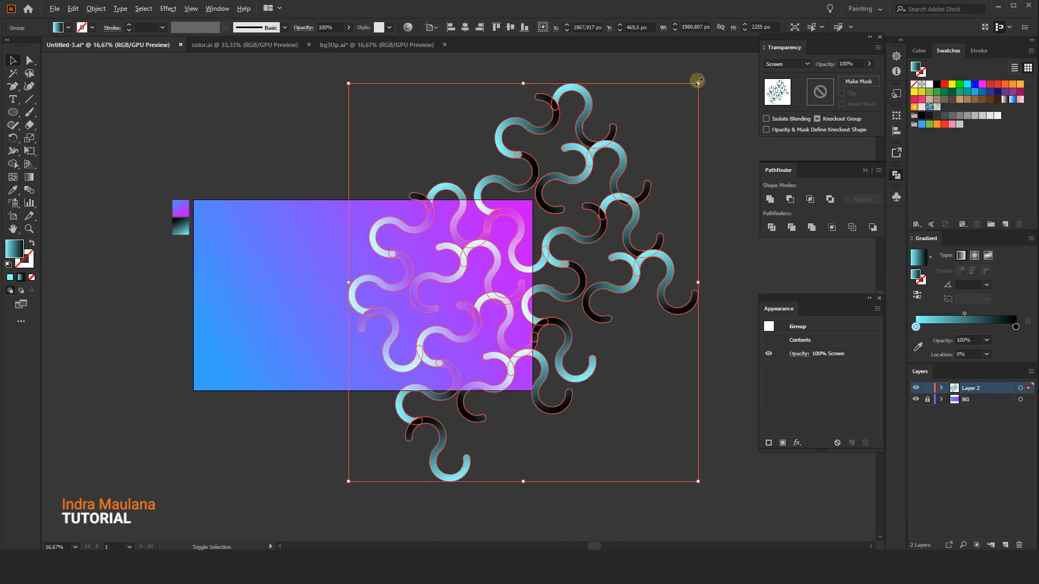
{"action": "left_click_drag", "start_coordinate": [698, 84], "coordinate": [679, 106]}
{"action": "left_click_drag", "start_coordinate": [595, 227], "coordinate": [582, 235]}
Step: Duplicate the pattern group onto the artboard's left side, with the copy rotated clockwise and scaled down proportionally
{"action": "left_click_drag", "start_coordinate": [592, 298], "coordinate": [277, 341]}
{"action": "left_click_drag", "start_coordinate": [347, 150], "coordinate": [348, 277]}
{"action": "left_click_drag", "start_coordinate": [256, 268], "coordinate": [243, 261]}
{"action": "left_click_drag", "start_coordinate": [313, 190], "coordinate": [284, 216]}
{"action": "left_click_drag", "start_coordinate": [146, 343], "coordinate": [205, 278]}
{"action": "left_click", "coordinate": [189, 166]}
{"action": "left_click_drag", "start_coordinate": [189, 166], "coordinate": [201, 169]}
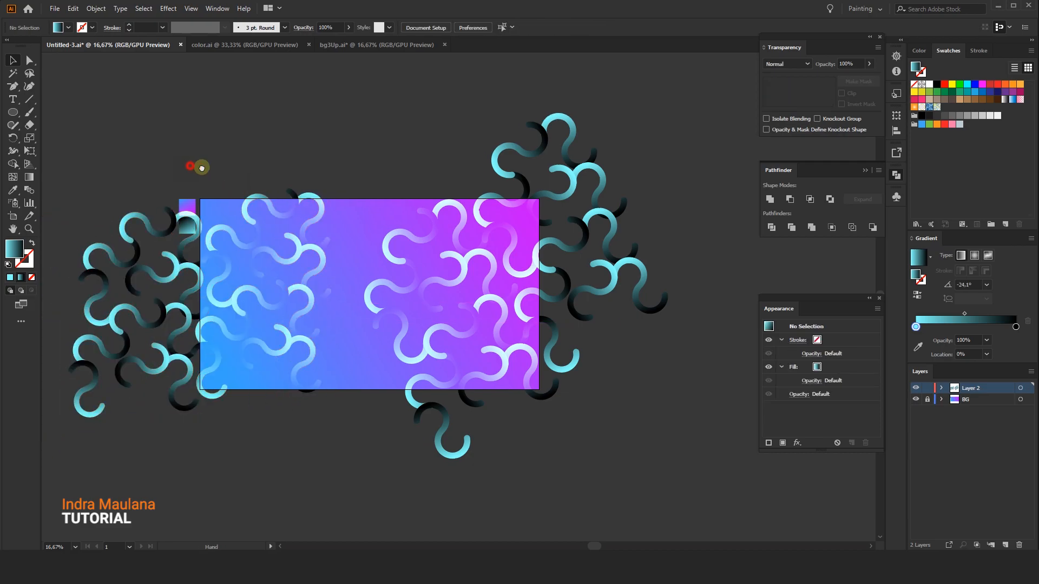
{"action": "scroll", "coordinate": [214, 168], "scroll_direction": "up", "scroll_amount": 1}
{"action": "left_click_drag", "start_coordinate": [285, 146], "coordinate": [239, 129]}
{"action": "scroll", "coordinate": [380, 191], "scroll_direction": "down", "scroll_amount": 1}
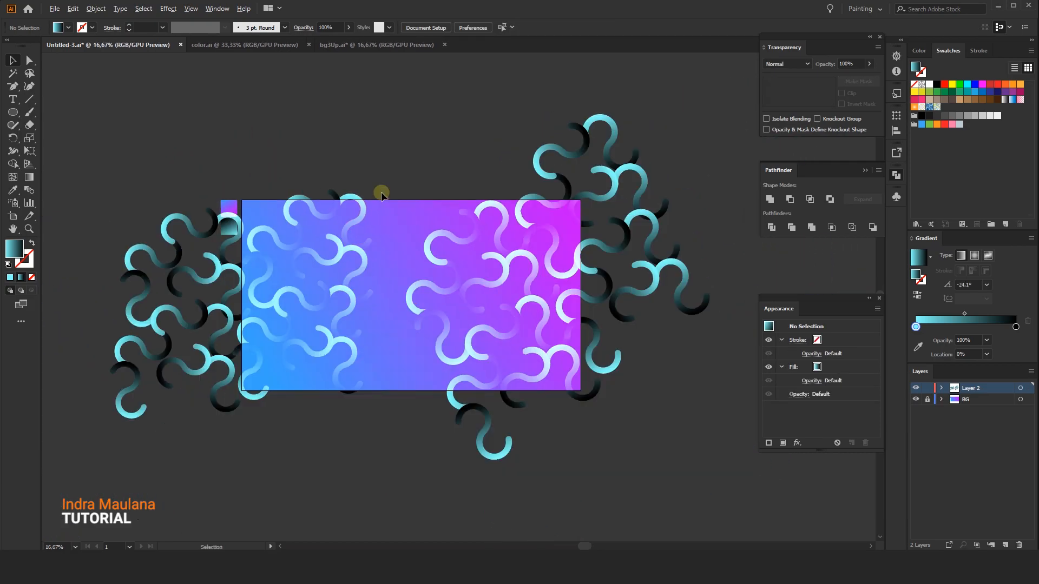
Step: Rotate the left copy counterclockwise so it stands more upright across the artboard's left edge
{"action": "scroll", "coordinate": [324, 286], "scroll_direction": "down", "scroll_amount": 1}
{"action": "left_click", "coordinate": [311, 332]}
{"action": "left_click_drag", "start_coordinate": [374, 397], "coordinate": [388, 314]}
{"action": "left_click_drag", "start_coordinate": [321, 287], "coordinate": [306, 287]}
Step: Duplicate the left pattern group up and to the right across the artboard's top edge, and nudge the copy 20 px up
{"action": "left_click_drag", "start_coordinate": [385, 433], "coordinate": [475, 89]}
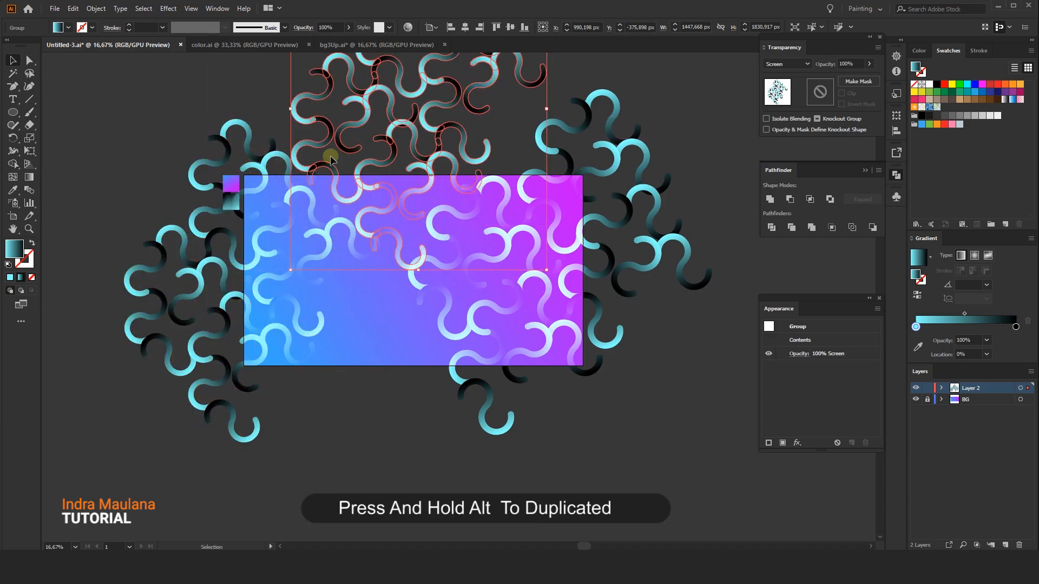
{"action": "left_click", "coordinate": [259, 135]}
{"action": "left_click_drag", "start_coordinate": [219, 114], "coordinate": [218, 163]}
{"action": "left_click", "coordinate": [355, 217]}
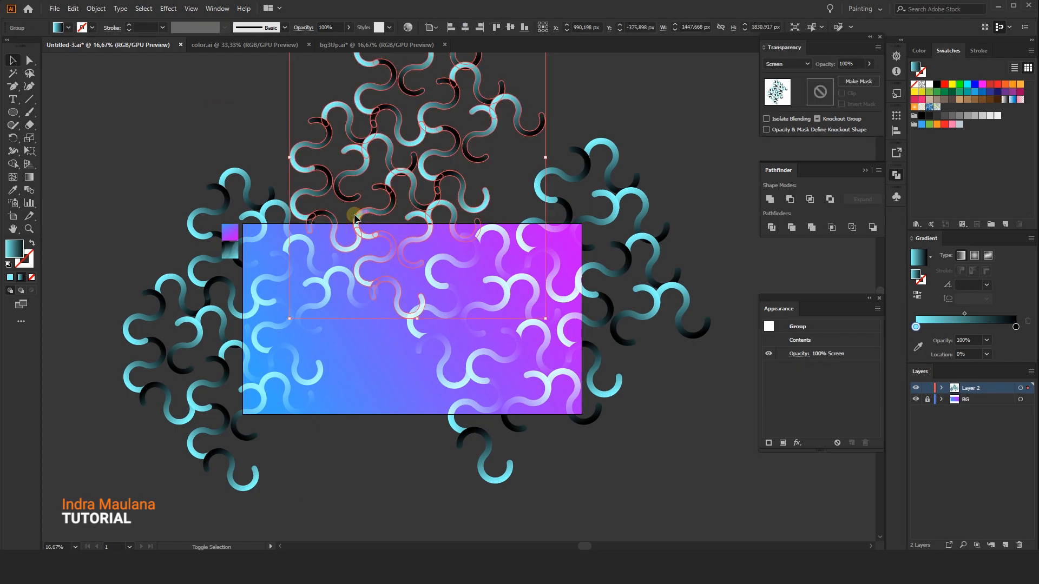
{"action": "key", "text": "shift+Up"}
{"action": "key", "text": "shift+Up"}
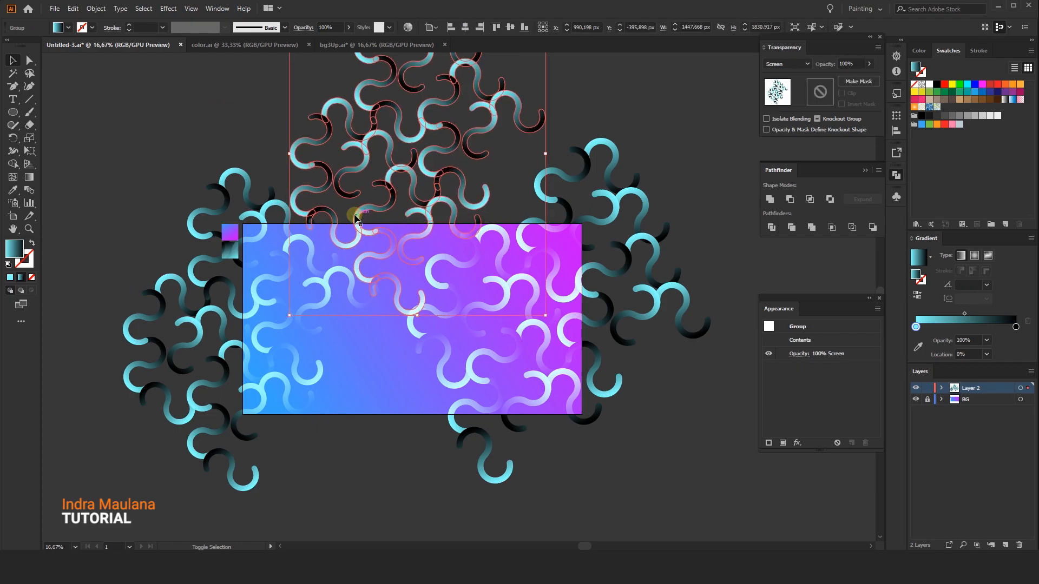
Step: Duplicate the upper pattern group downward so the copy crosses the artboard's bottom edge
{"action": "left_click", "coordinate": [382, 391]}
{"action": "left_click_drag", "start_coordinate": [384, 391], "coordinate": [368, 320]}
{"action": "left_click_drag", "start_coordinate": [392, 182], "coordinate": [329, 495]}
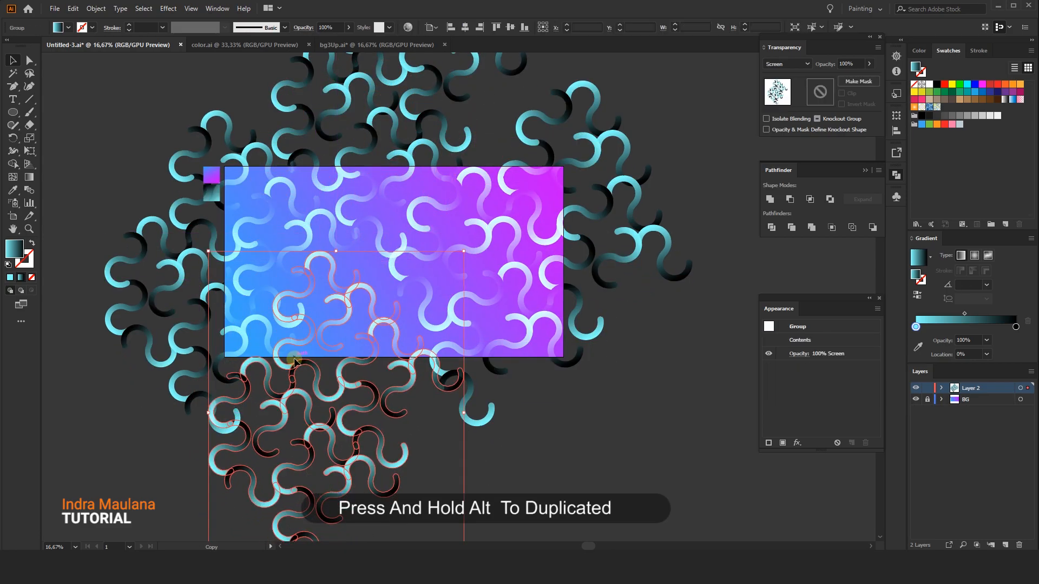
{"action": "scroll", "coordinate": [295, 360], "scroll_direction": "up", "scroll_amount": 2}
Step: Nudge the lower copy to about X 633 px, Y 1425 px so its curves join the neighbouring ones
{"action": "key", "text": "shift+Right"}
{"action": "key", "text": "shift+Right"}
{"action": "key", "text": "shift+Right"}
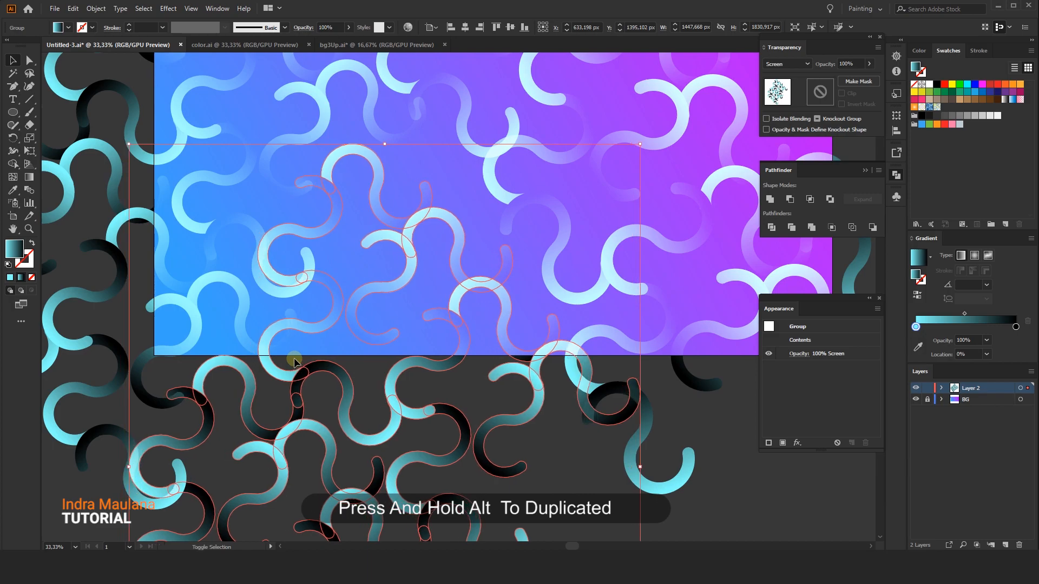
{"action": "key", "text": "shift+Down"}
{"action": "key", "text": "shift+Left"}
{"action": "key", "text": "shift+Down"}
{"action": "key", "text": "shift+Left"}
{"action": "key", "text": "shift+Left"}
{"action": "key", "text": "shift+Down"}
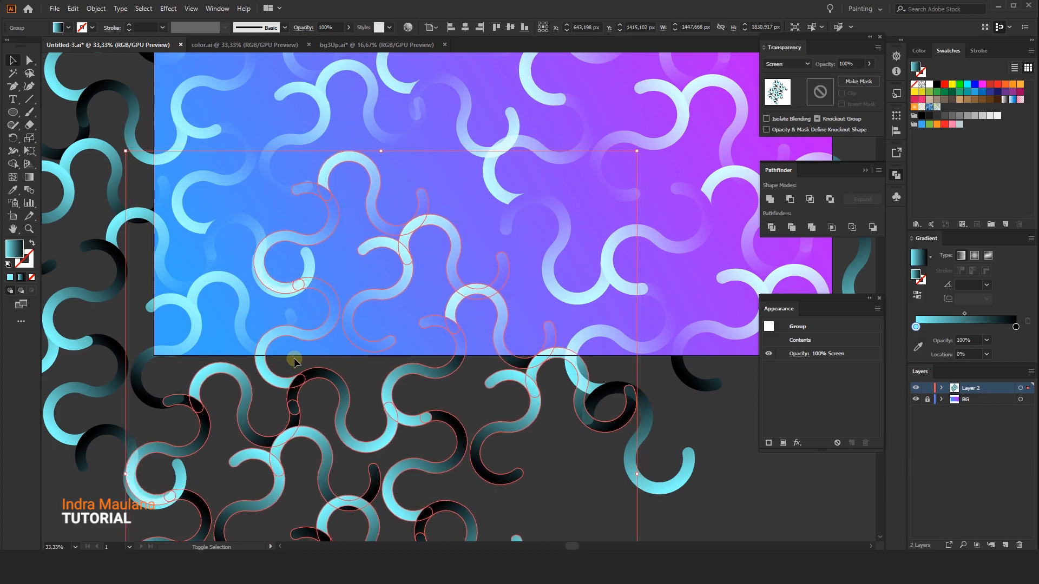
{"action": "key", "text": "shift+Left"}
{"action": "key", "text": "shift+Down"}
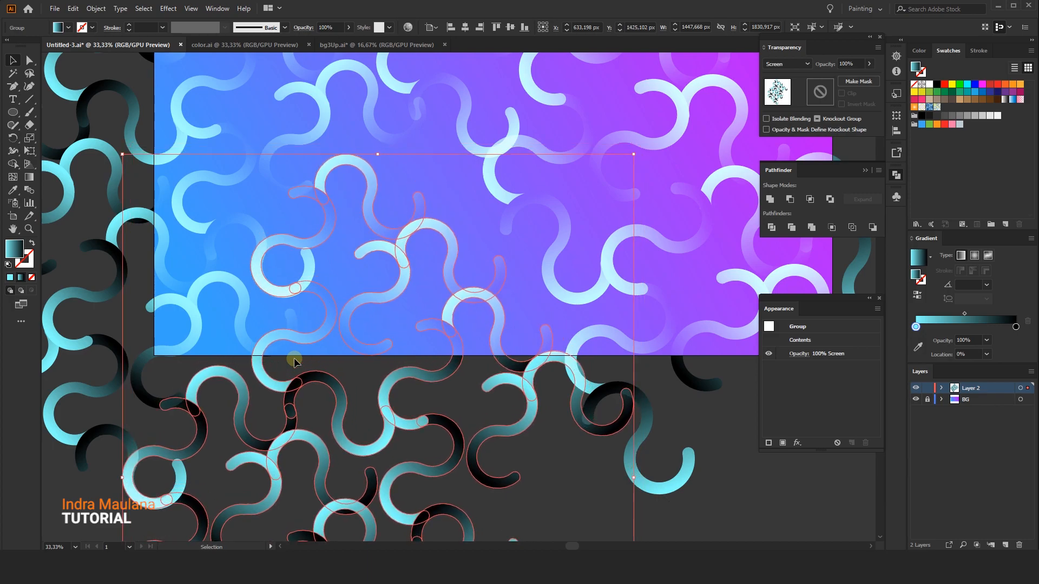
{"action": "key", "text": "ctrl+minus"}
{"action": "key", "text": "ctrl+minus"}
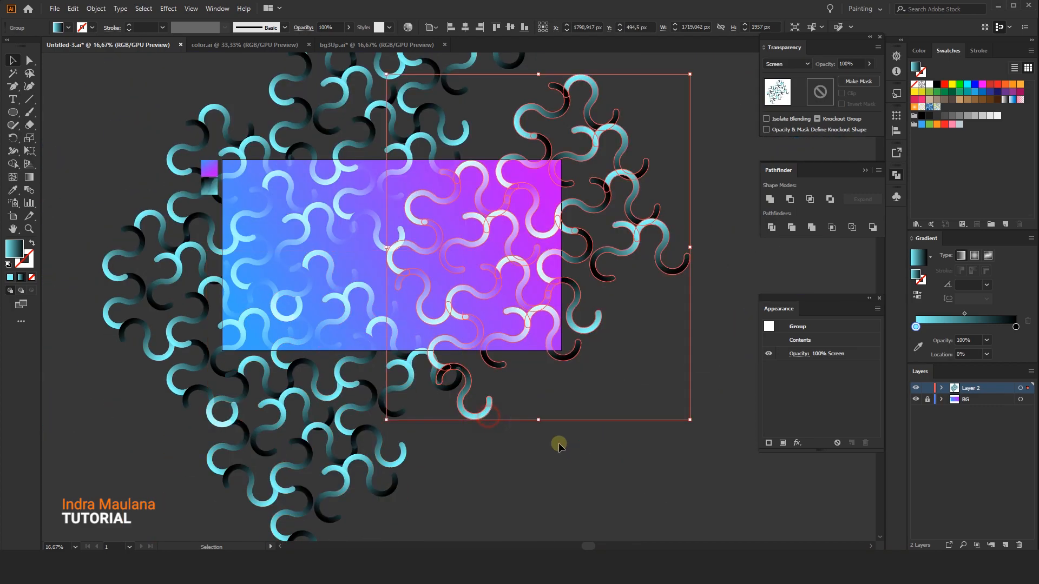
Step: Examine how the pattern groups cover the artboard and where they overlap
{"action": "left_click", "coordinate": [555, 442]}
{"action": "scroll", "coordinate": [558, 484], "scroll_direction": "down", "scroll_amount": 2}
{"action": "left_click_drag", "start_coordinate": [568, 480], "coordinate": [524, 414]}
{"action": "scroll", "coordinate": [536, 434], "scroll_direction": "up", "scroll_amount": 1}
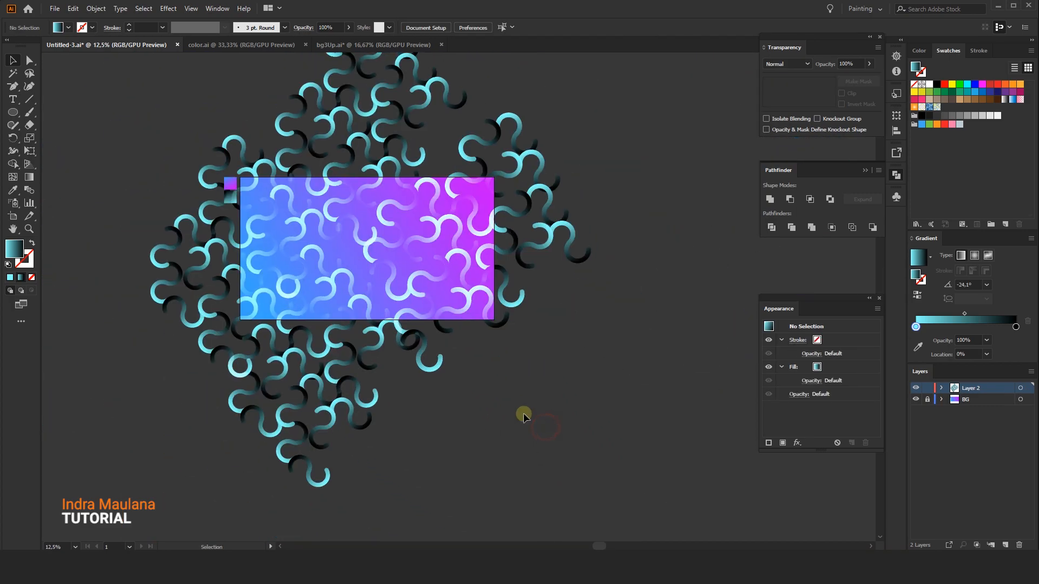
{"action": "scroll", "coordinate": [336, 254], "scroll_direction": "up", "scroll_amount": 1}
{"action": "left_click_drag", "start_coordinate": [347, 247], "coordinate": [365, 255]}
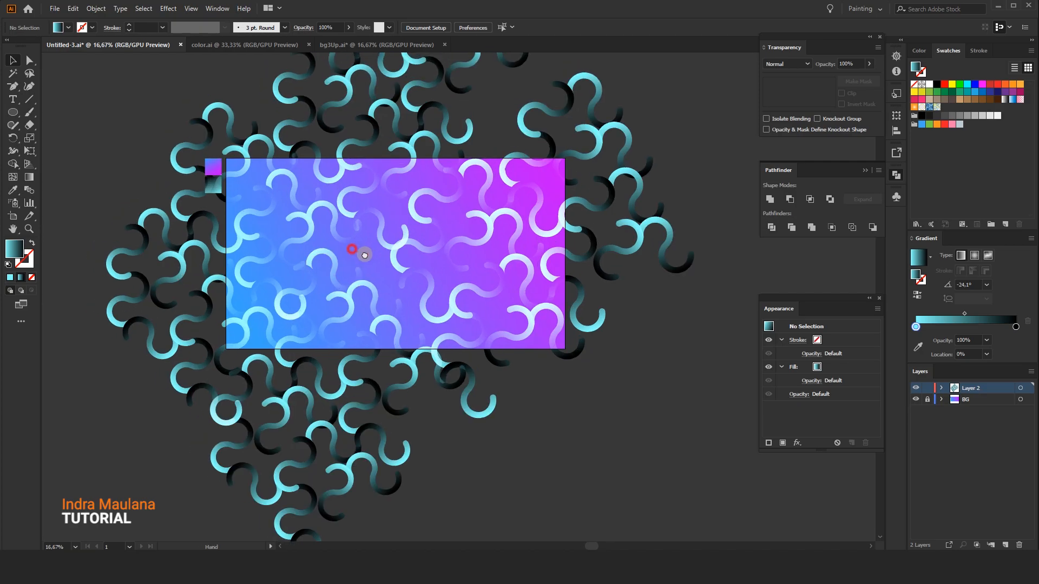
{"action": "scroll", "coordinate": [414, 282], "scroll_direction": "down", "scroll_amount": 1}
{"action": "left_click_drag", "start_coordinate": [459, 341], "coordinate": [447, 319]}
{"action": "scroll", "coordinate": [460, 343], "scroll_direction": "down", "scroll_amount": 2}
{"action": "scroll", "coordinate": [537, 369], "scroll_direction": "up", "scroll_amount": 1}
{"action": "left_click_drag", "start_coordinate": [529, 346], "coordinate": [560, 373]}
{"action": "left_click_drag", "start_coordinate": [577, 406], "coordinate": [389, 290]}
{"action": "scroll", "coordinate": [407, 239], "scroll_direction": "up", "scroll_amount": 1}
{"action": "left_click_drag", "start_coordinate": [476, 328], "coordinate": [433, 258]}
{"action": "left_click", "coordinate": [702, 426]}
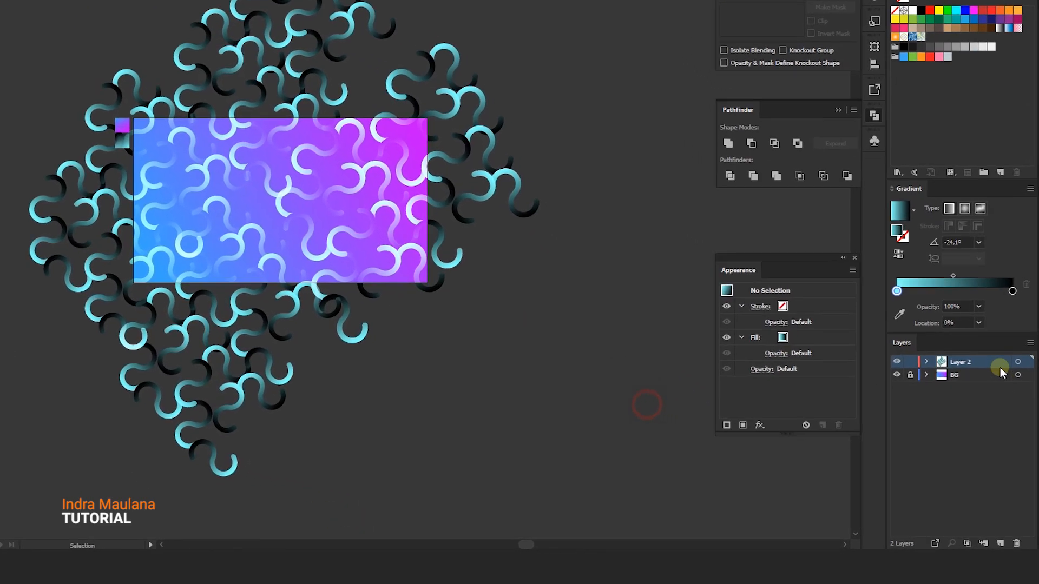
Step: Duplicate Layer 2, and name the original layer Element 1 and the copy Element 2
{"action": "left_click", "coordinate": [1003, 388]}
{"action": "left_click_drag", "start_coordinate": [982, 389], "coordinate": [987, 539]}
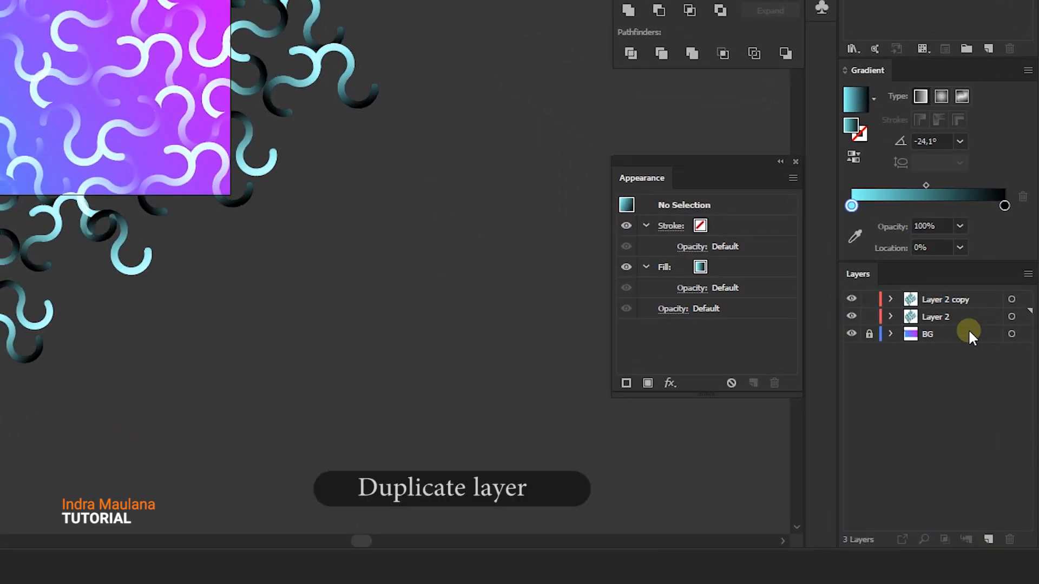
{"action": "left_click", "coordinate": [966, 319]}
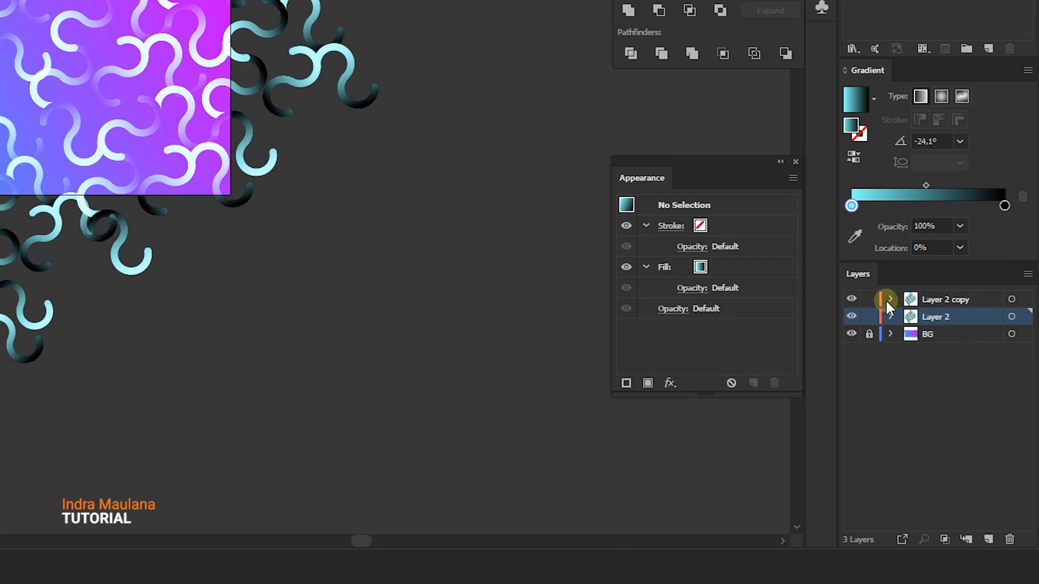
{"action": "double_click", "coordinate": [944, 318]}
{"action": "type", "text": "Element 1"}
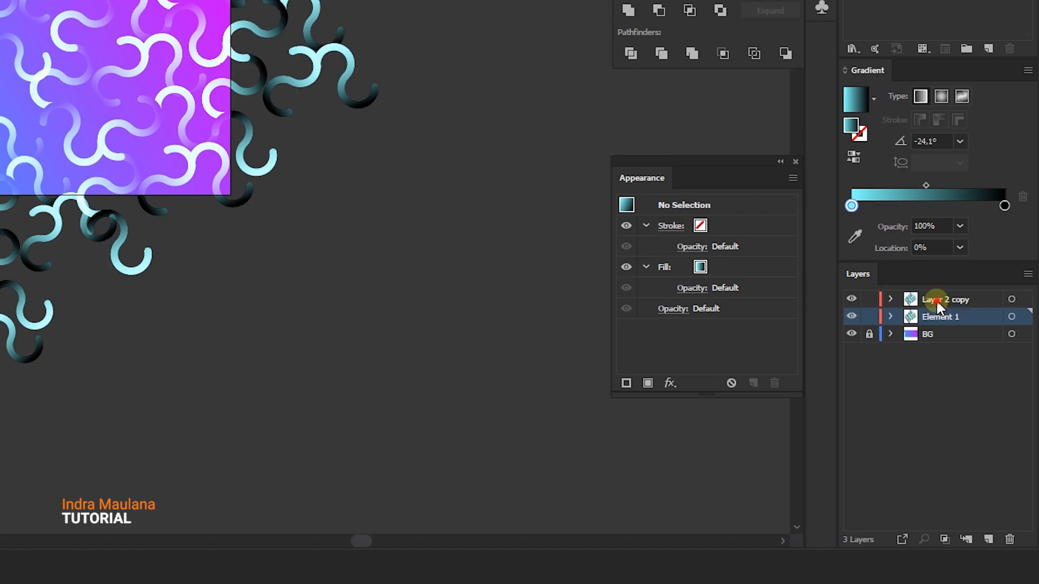
{"action": "double_click", "coordinate": [936, 300]}
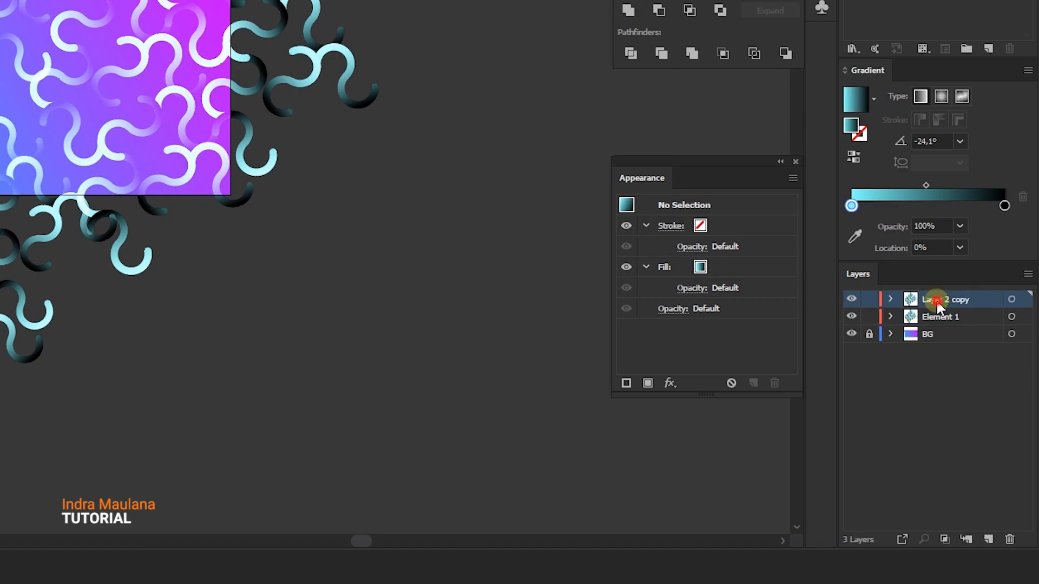
{"action": "type", "text": "Element 2"}
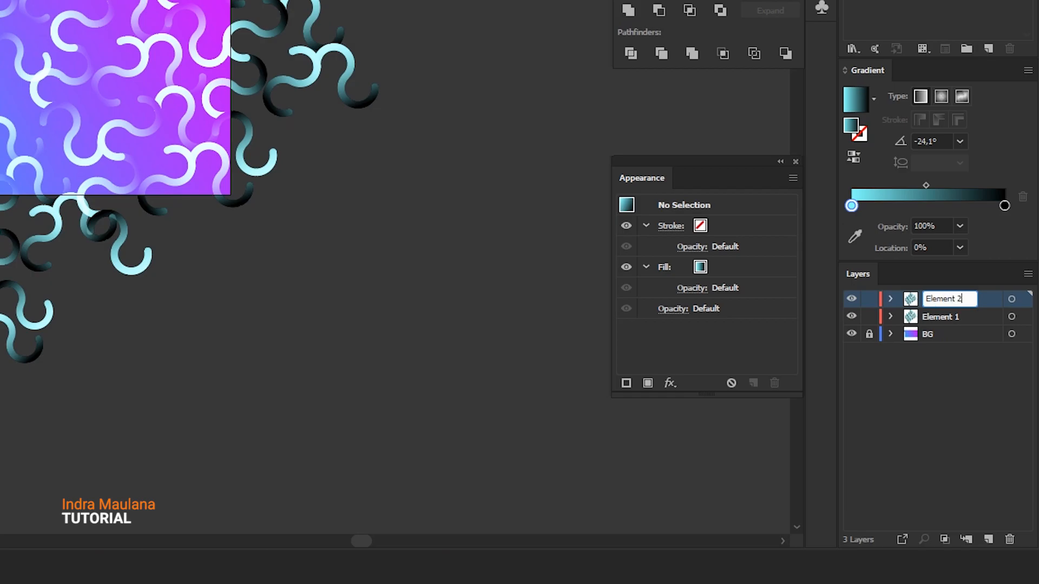
{"action": "key", "text": "Return"}
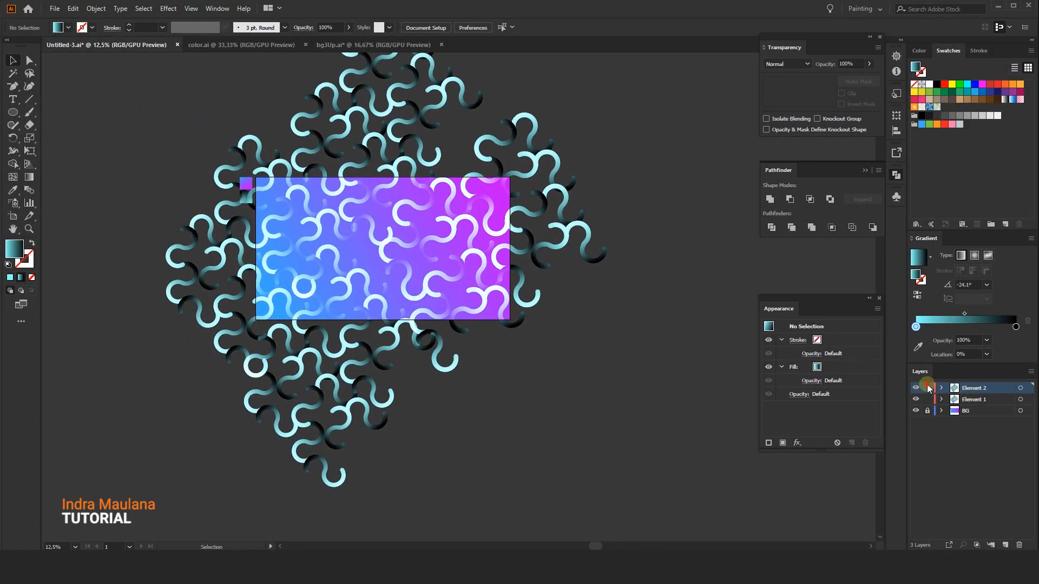
Step: Lock the Element 2 layer and group all the pattern pieces on the Element 1 layer
{"action": "left_click", "coordinate": [965, 400]}
{"action": "left_click_drag", "start_coordinate": [476, 412], "coordinate": [491, 438]}
{"action": "left_click", "coordinate": [458, 343]}
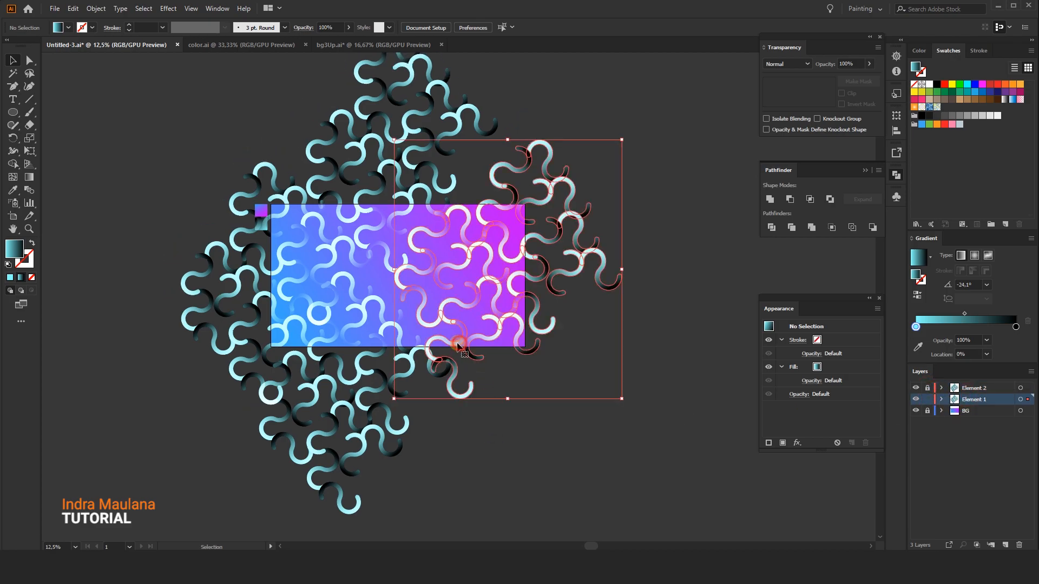
{"action": "left_click_drag", "start_coordinate": [441, 346], "coordinate": [458, 355]}
{"action": "left_click", "coordinate": [395, 389]}
{"action": "left_click", "coordinate": [399, 390]}
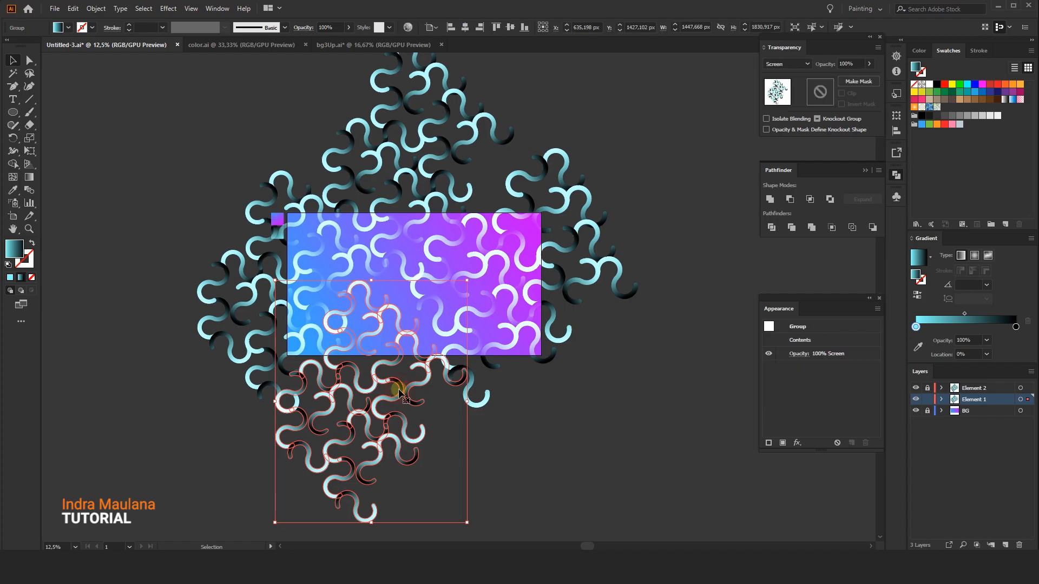
{"action": "left_click", "coordinate": [1028, 399]}
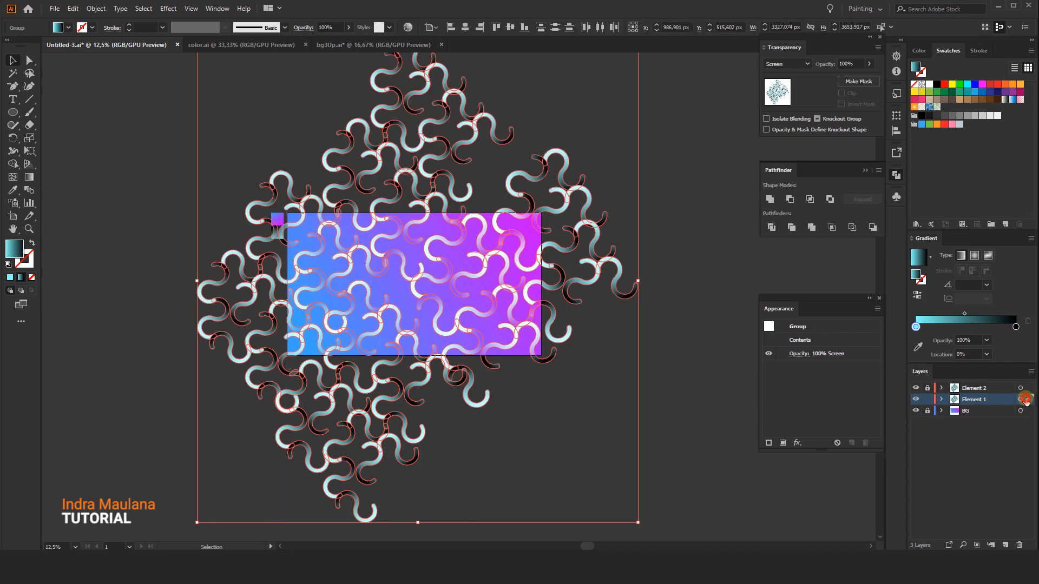
{"action": "left_click", "coordinate": [680, 463]}
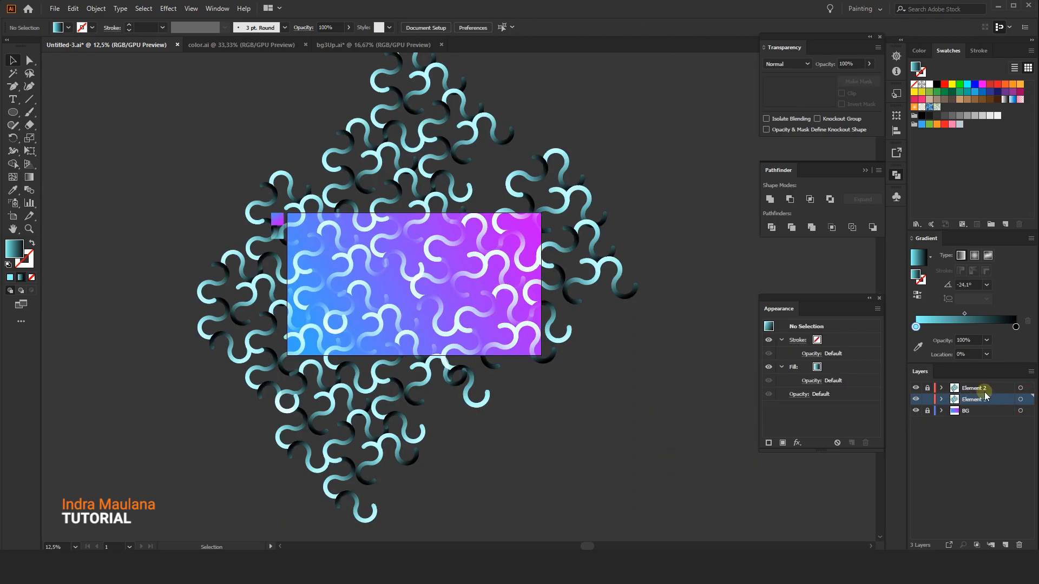
{"action": "left_click", "coordinate": [1027, 400]}
{"action": "right_click", "coordinate": [512, 291]}
{"action": "left_click", "coordinate": [551, 374]}
Step: Rotate the Element 1 group clockwise by roughly an eighth of a turn so its curves cross those of Element 2
{"action": "scroll", "coordinate": [650, 225], "scroll_direction": "up", "scroll_amount": 2}
{"action": "scroll", "coordinate": [640, 260], "scroll_direction": "down", "scroll_amount": 1}
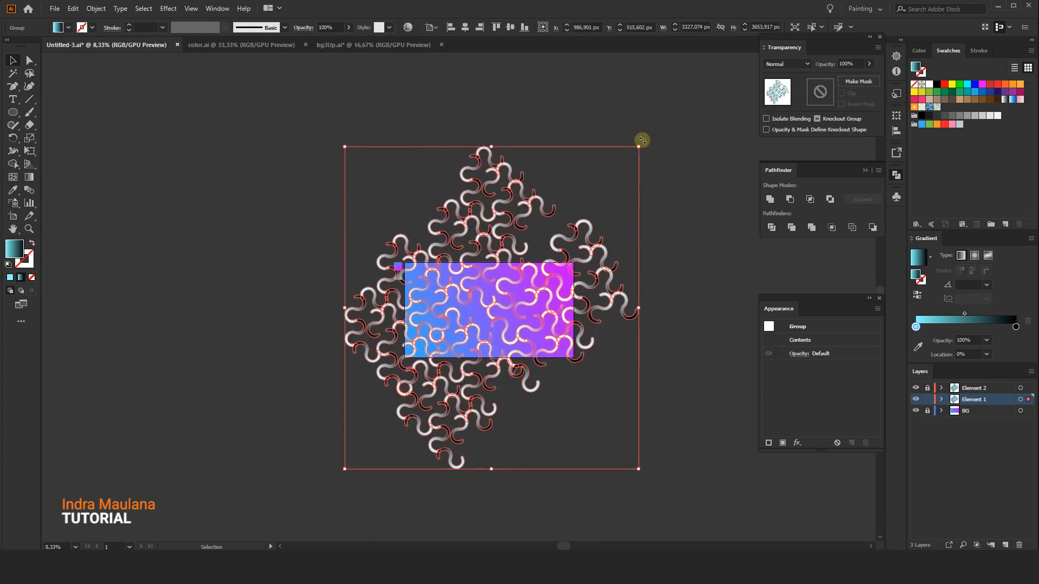
{"action": "left_click_drag", "start_coordinate": [644, 140], "coordinate": [655, 308]}
{"action": "scroll", "coordinate": [600, 368], "scroll_direction": "up", "scroll_amount": 2}
{"action": "left_click", "coordinate": [633, 440]}
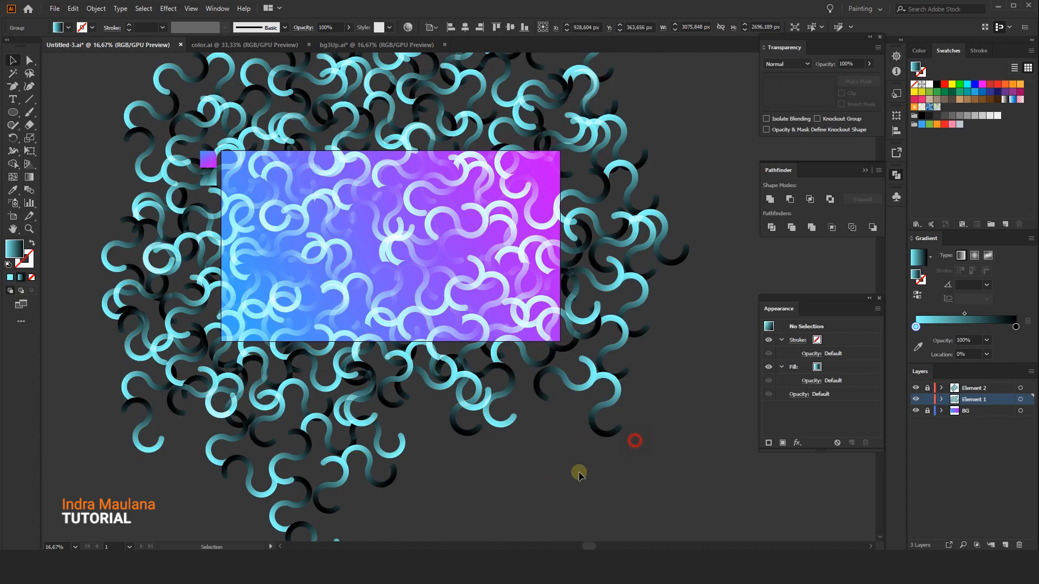
Step: Set the Element 1 group's opacity to 28%
{"action": "left_click_drag", "start_coordinate": [542, 474], "coordinate": [567, 484]}
{"action": "left_click", "coordinate": [612, 451]}
{"action": "left_click", "coordinate": [869, 63]}
{"action": "left_click_drag", "start_coordinate": [868, 76], "coordinate": [839, 78]}
{"action": "left_click", "coordinate": [487, 281]}
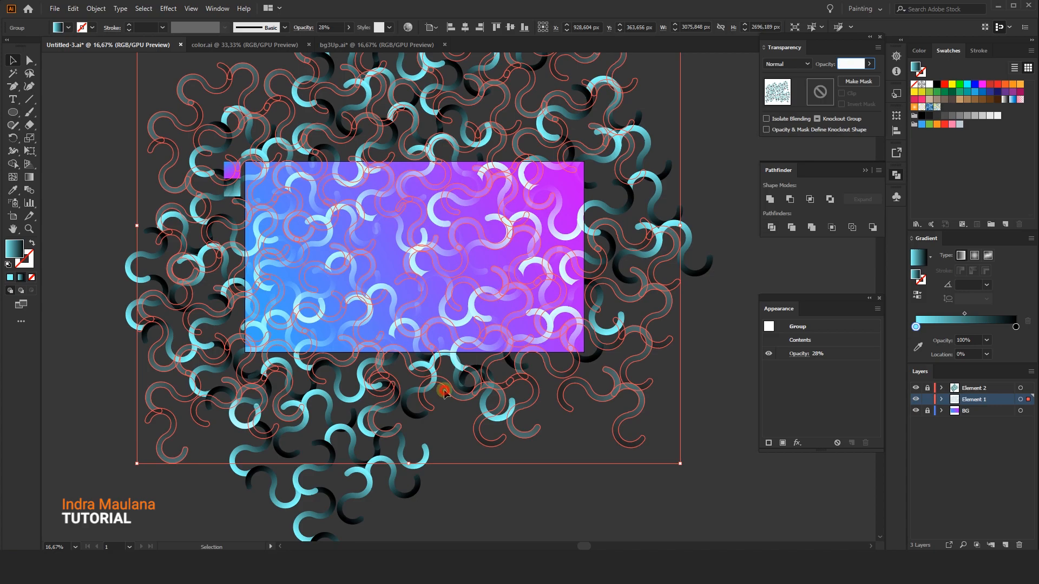
{"action": "left_click", "coordinate": [474, 300]}
{"action": "left_click", "coordinate": [627, 441]}
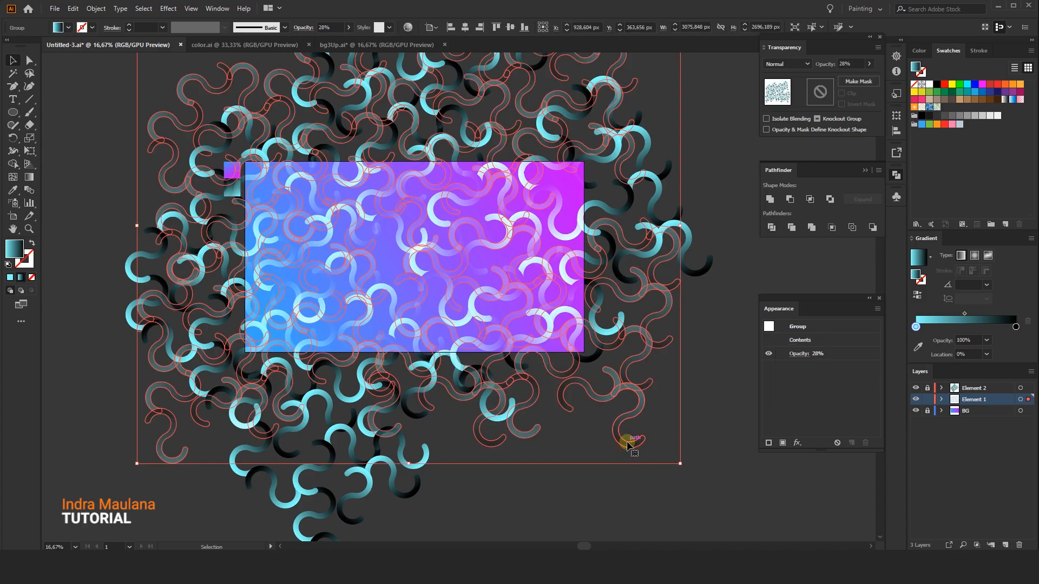
{"action": "scroll", "coordinate": [608, 335], "scroll_direction": "up", "scroll_amount": 1}
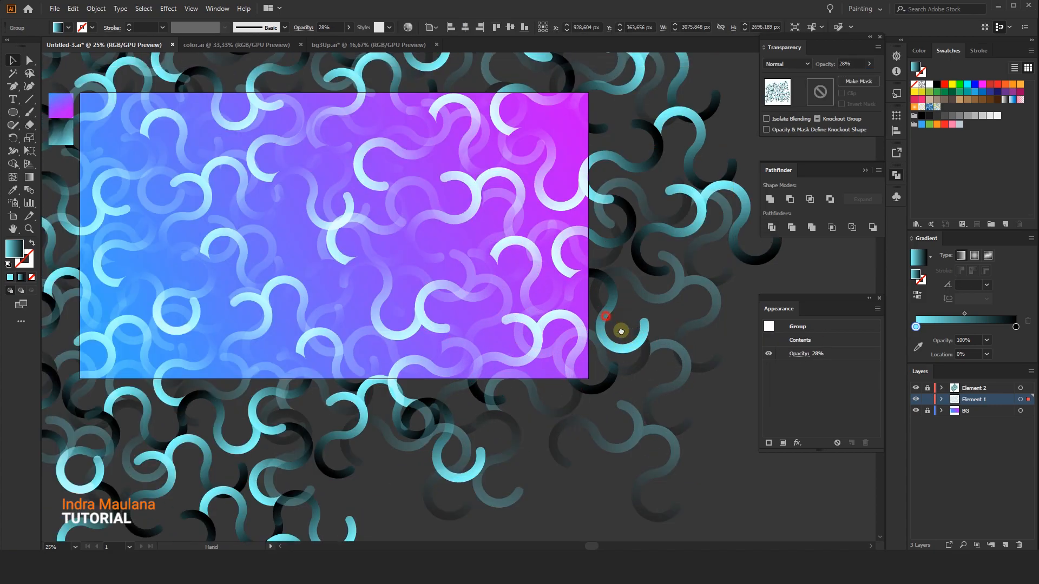
Step: Reduce the Element 1 group's opacity to 25%
{"action": "left_click", "coordinate": [871, 64]}
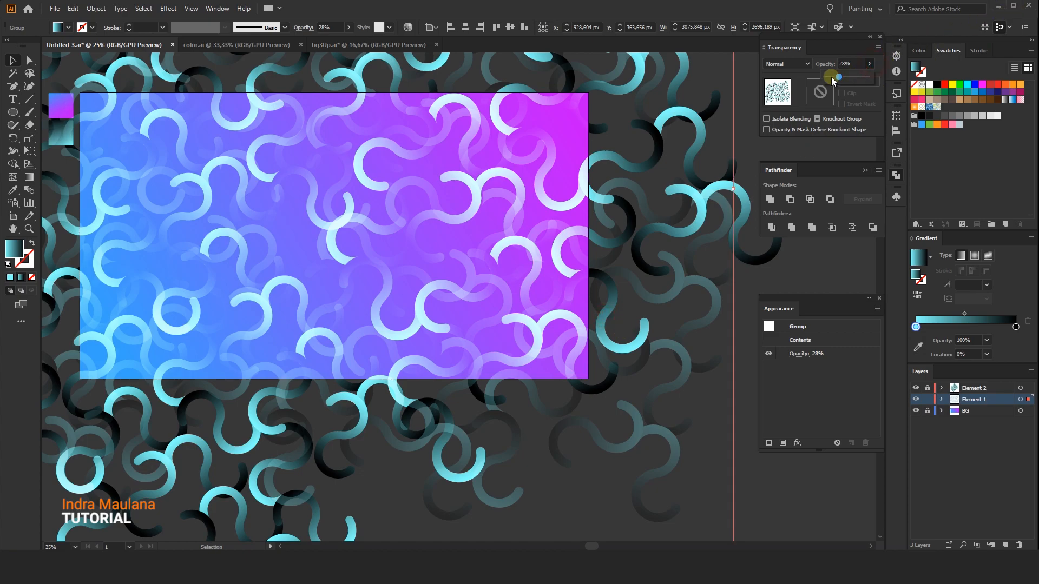
{"action": "left_click_drag", "start_coordinate": [837, 79], "coordinate": [835, 79]}
{"action": "scroll", "coordinate": [521, 252], "scroll_direction": "down", "scroll_amount": 2}
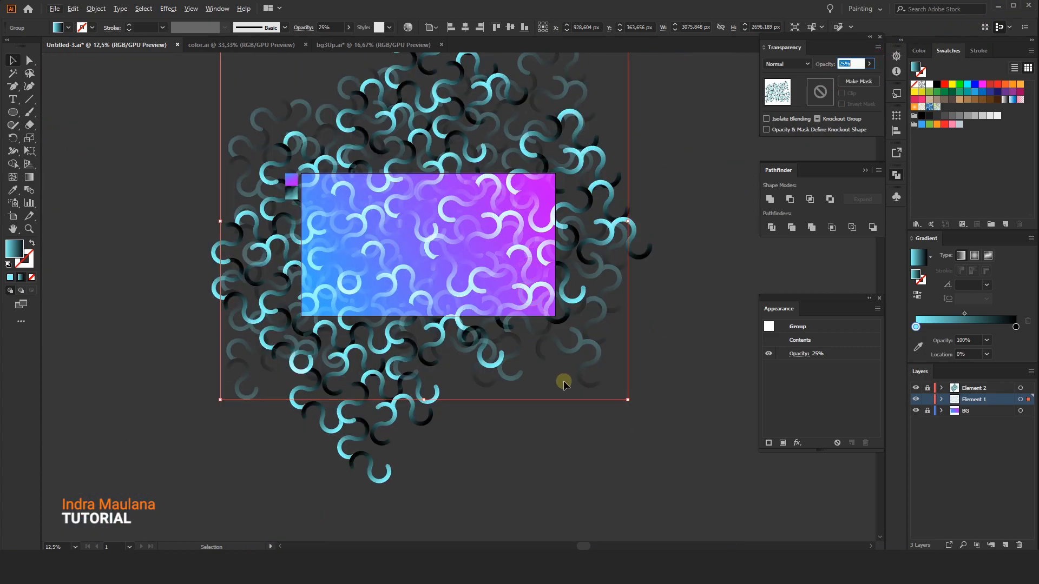
Step: Rotate the Element 1 group a few degrees counterclockwise to adjust how its faint curves cross the Element 2 pattern
{"action": "left_click", "coordinate": [633, 407]}
{"action": "left_click", "coordinate": [592, 363]}
{"action": "left_click_drag", "start_coordinate": [633, 406], "coordinate": [661, 377]}
{"action": "scroll", "coordinate": [577, 379], "scroll_direction": "up", "scroll_amount": 1}
{"action": "left_click_drag", "start_coordinate": [497, 411], "coordinate": [513, 432]}
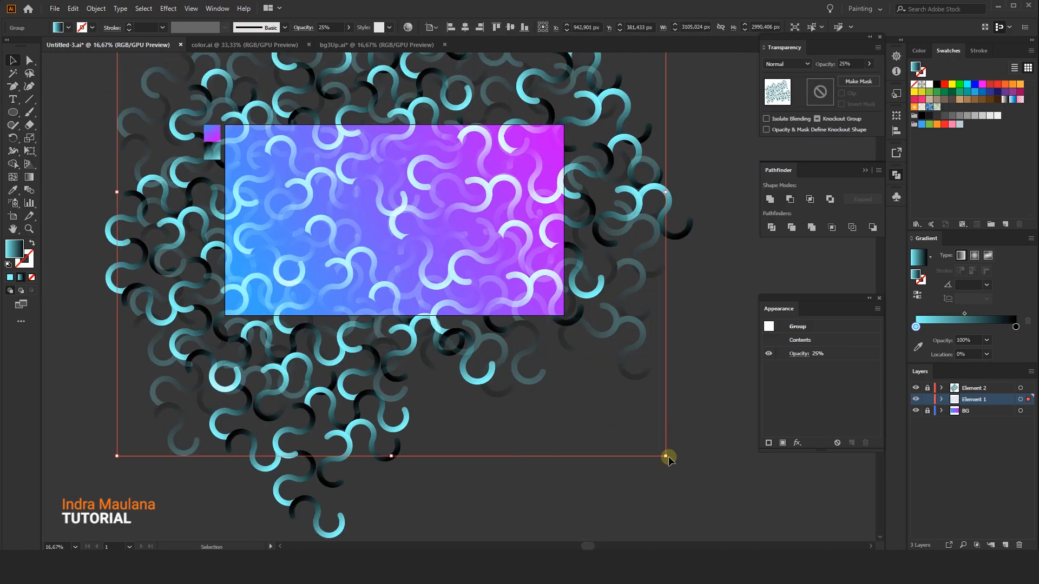
{"action": "left_click_drag", "start_coordinate": [671, 459], "coordinate": [661, 471]}
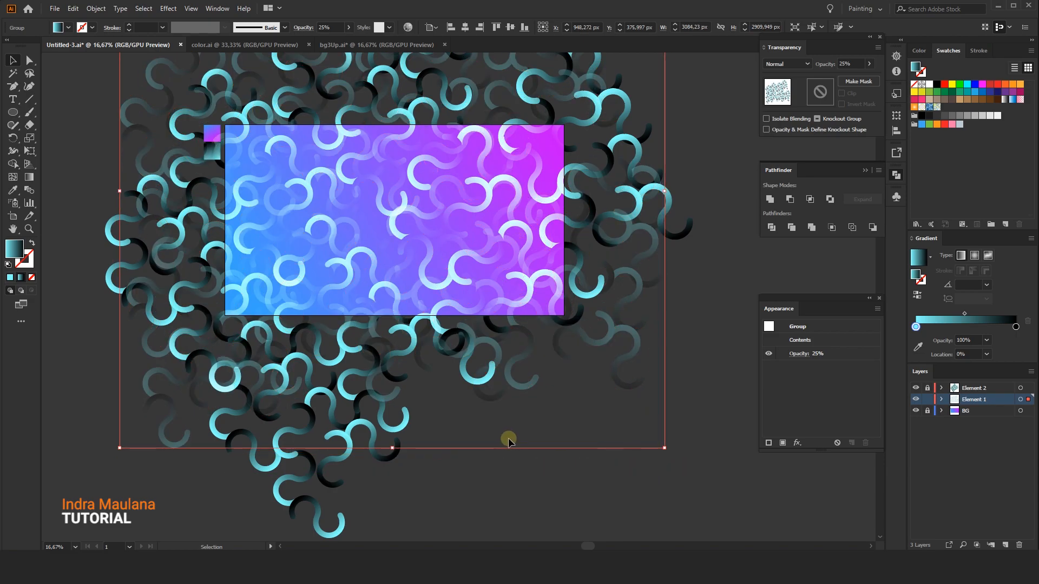
{"action": "left_click", "coordinate": [507, 478]}
{"action": "left_click_drag", "start_coordinate": [534, 422], "coordinate": [537, 441]}
{"action": "left_click", "coordinate": [633, 413]}
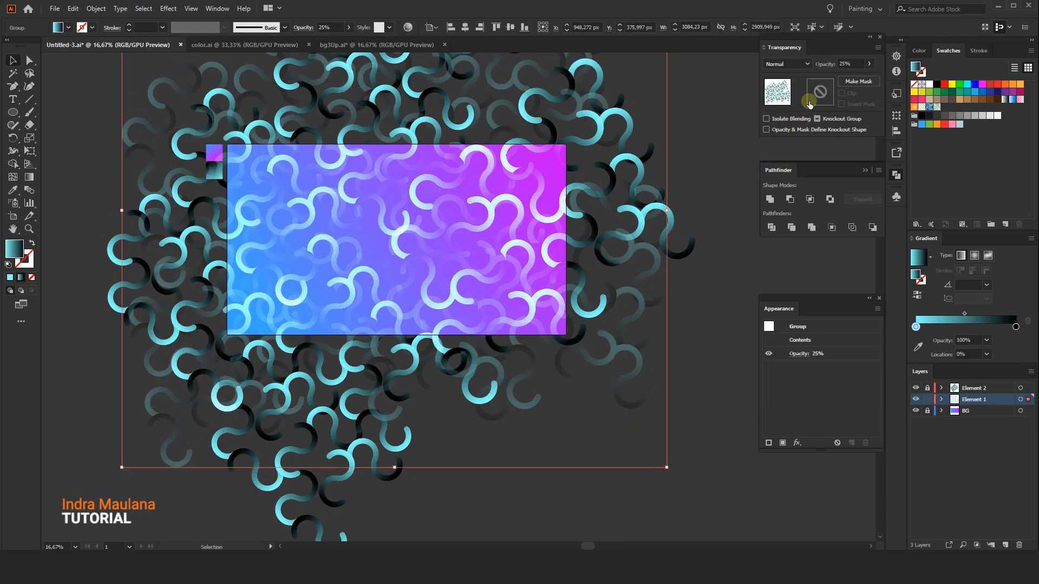
Step: Add an opacity mask to the Element 1 group and create a 1920 × 1080 px rectangle inside it, centered on the artboard
{"action": "left_click", "coordinate": [815, 95]}
{"action": "left_click_drag", "start_coordinate": [12, 112], "coordinate": [59, 105]}
{"action": "left_click", "coordinate": [358, 188]}
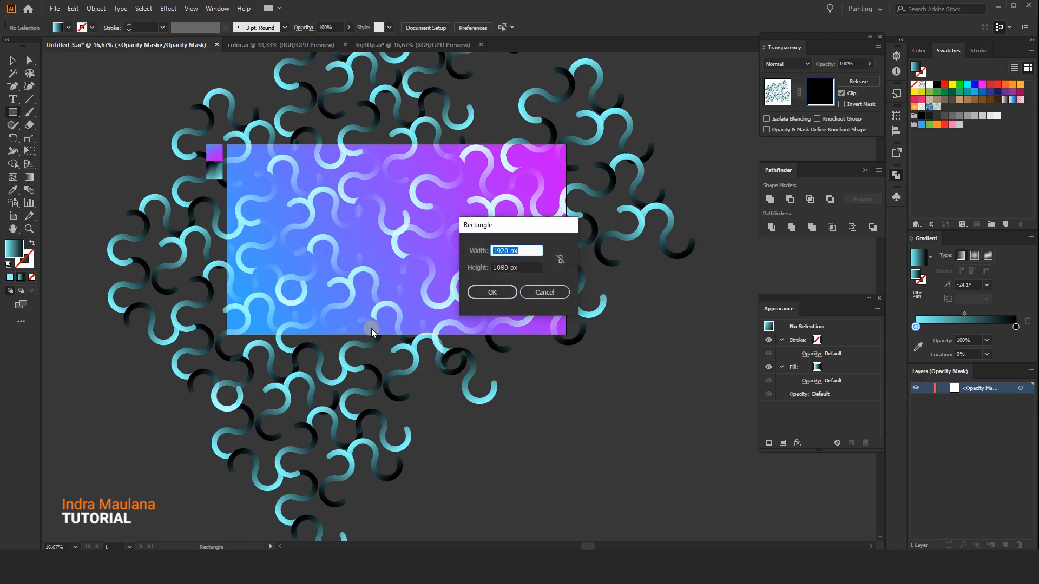
{"action": "key", "text": "Return"}
{"action": "left_click", "coordinate": [12, 60]}
{"action": "left_click", "coordinate": [594, 27]}
{"action": "left_click", "coordinate": [638, 27]}
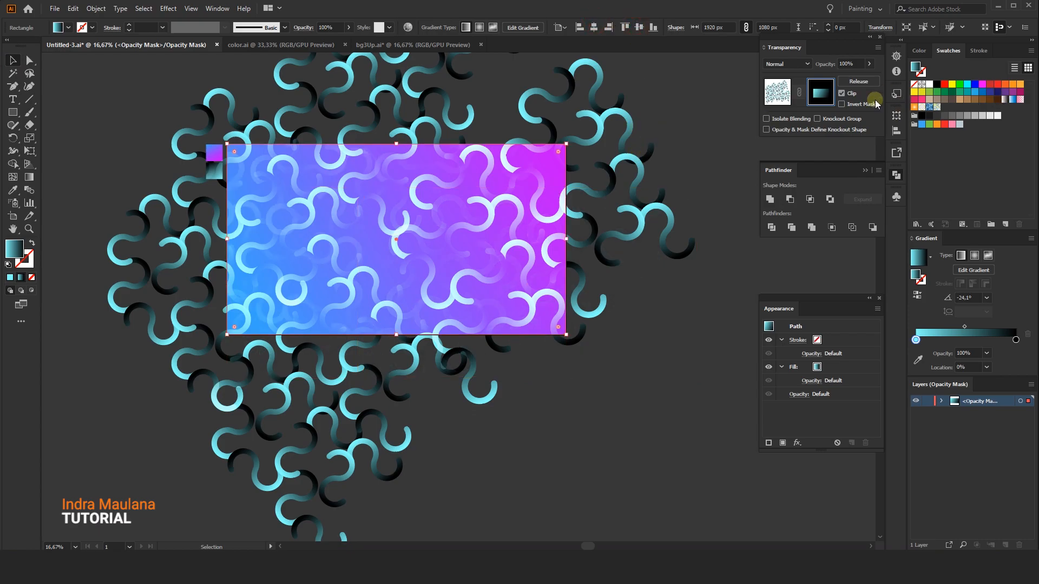
Step: Fill the mask rectangle with the White, Black gradient preset and change the gradient type to radial
{"action": "left_click", "coordinate": [930, 256]}
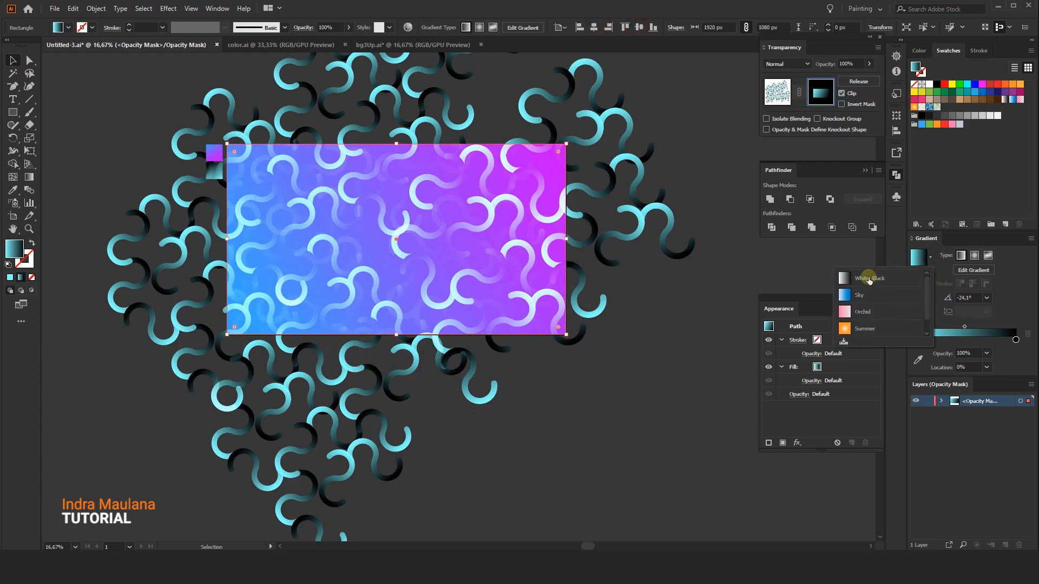
{"action": "left_click", "coordinate": [868, 280]}
{"action": "left_click", "coordinate": [29, 177]}
{"action": "left_click_drag", "start_coordinate": [260, 319], "coordinate": [461, 201]}
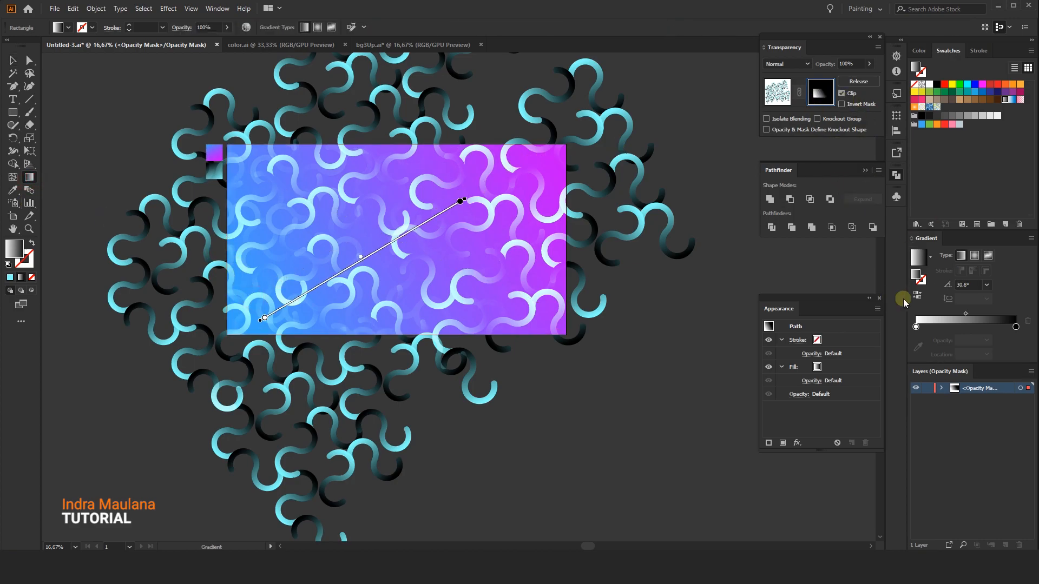
{"action": "left_click", "coordinate": [975, 256]}
{"action": "key", "text": "ctrl+plus"}
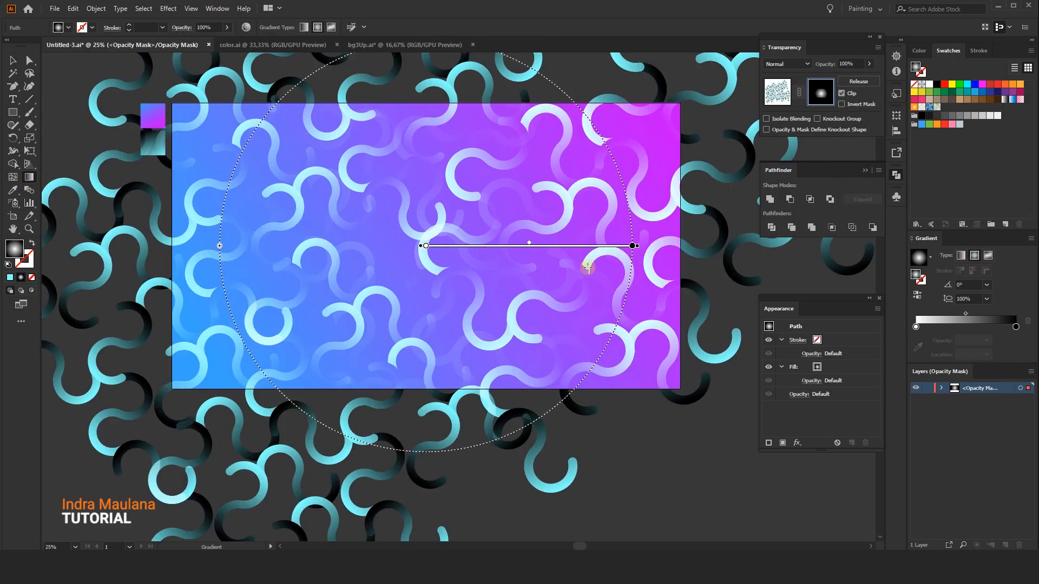
Step: Reverse the mask's radial gradient so black is at the center, then enlarge it slightly and shift its midpoint outward
{"action": "left_click", "coordinate": [916, 295]}
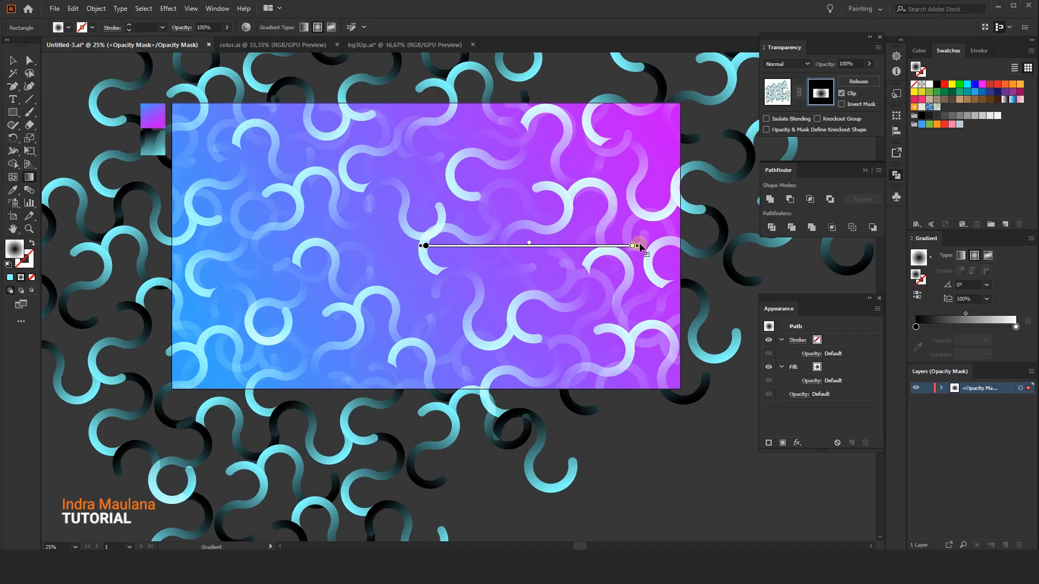
{"action": "left_click_drag", "start_coordinate": [636, 246], "coordinate": [657, 246]}
{"action": "left_click_drag", "start_coordinate": [540, 245], "coordinate": [551, 246]}
{"action": "left_click", "coordinate": [14, 60]}
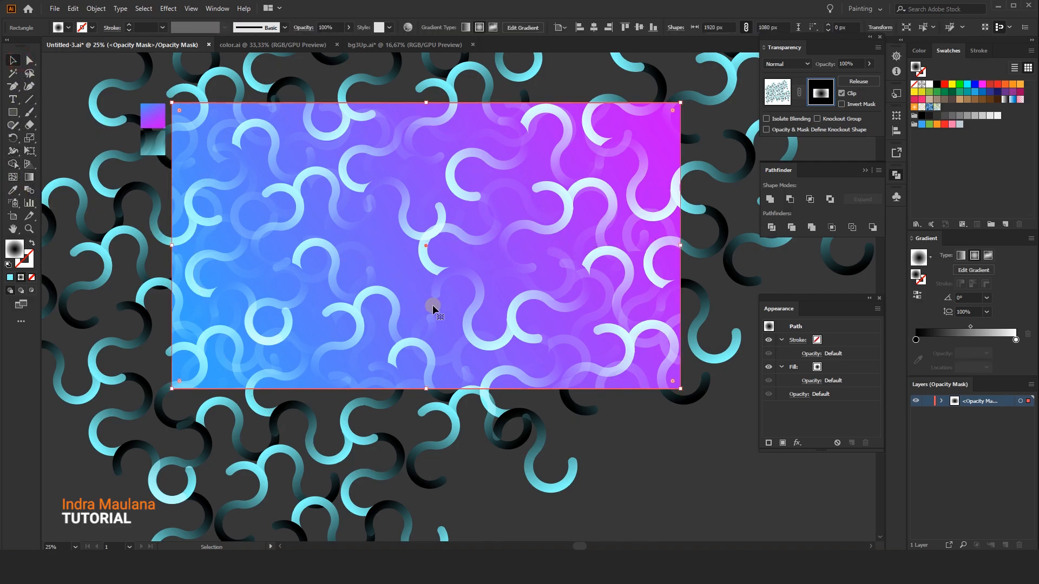
Step: Leave the opacity mask and set the black gradient stop of the Element 1 curves to 0% opacity
{"action": "scroll", "coordinate": [295, 270], "scroll_direction": "up", "scroll_amount": 4}
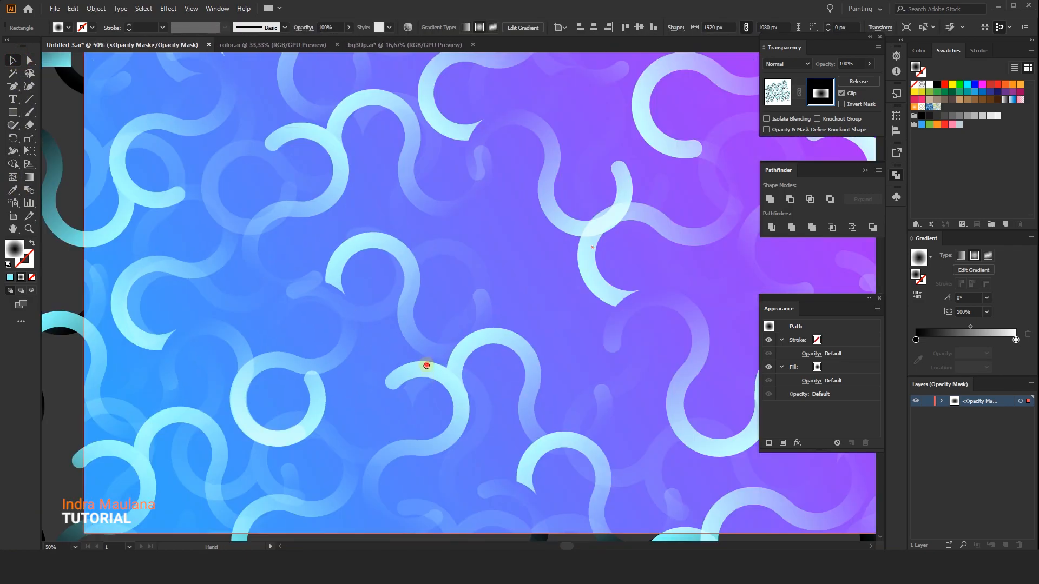
{"action": "scroll", "coordinate": [424, 364], "scroll_direction": "down", "scroll_amount": 4}
{"action": "scroll", "coordinate": [417, 330], "scroll_direction": "up", "scroll_amount": 2}
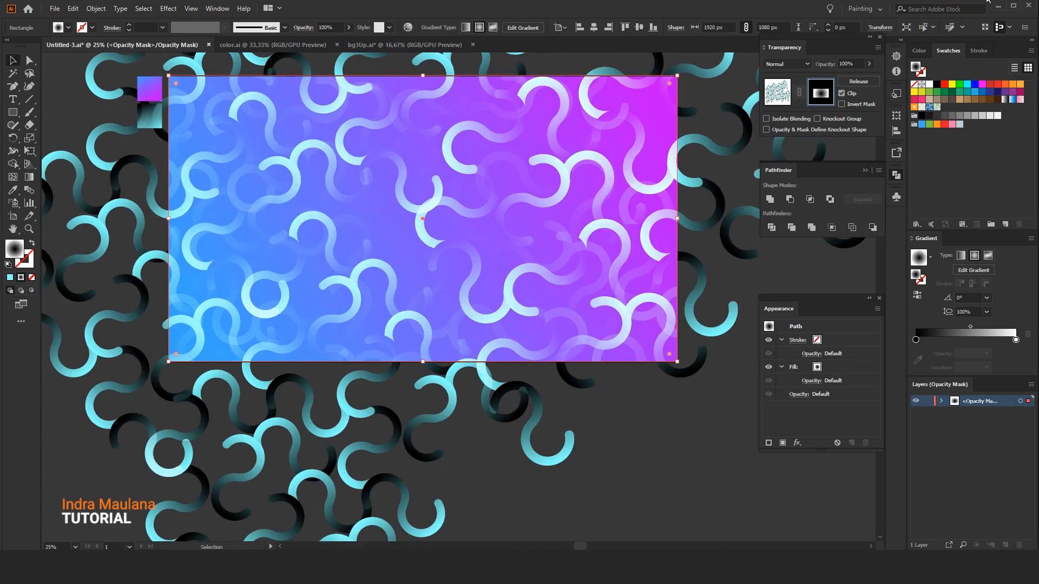
{"action": "left_click", "coordinate": [515, 189]}
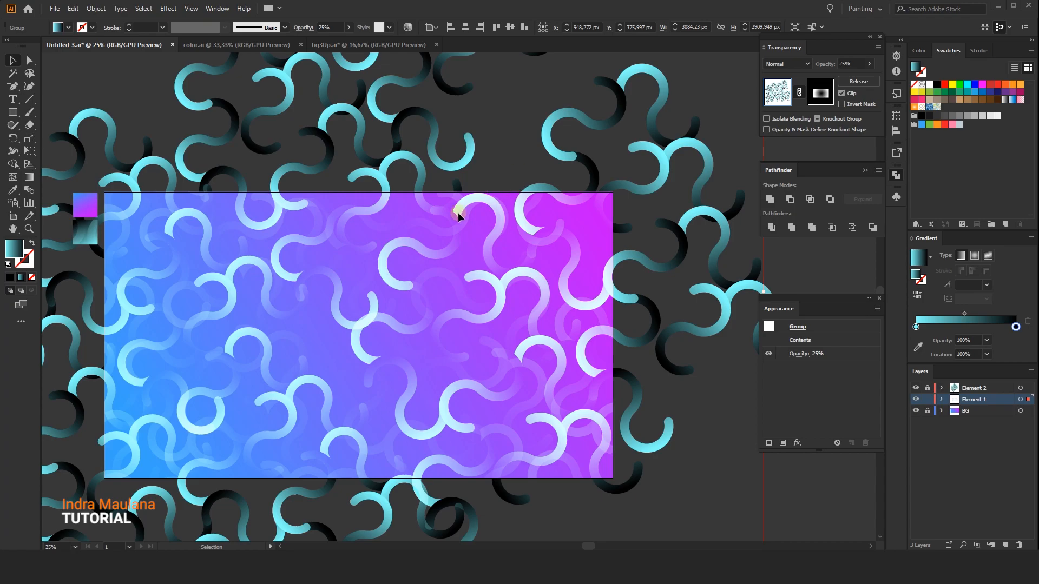
{"action": "left_click", "coordinate": [469, 248]}
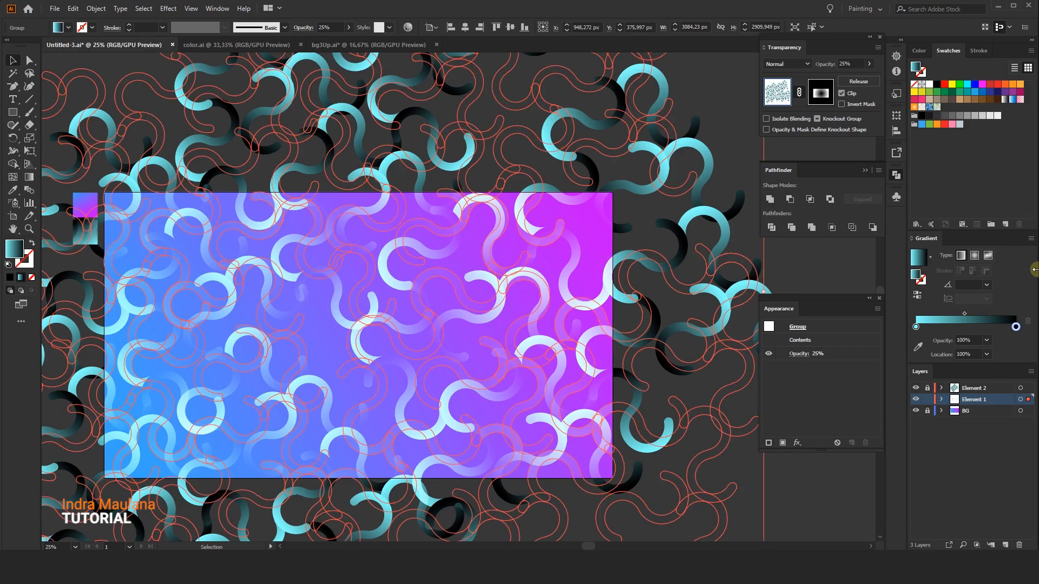
{"action": "left_click", "coordinate": [987, 340]}
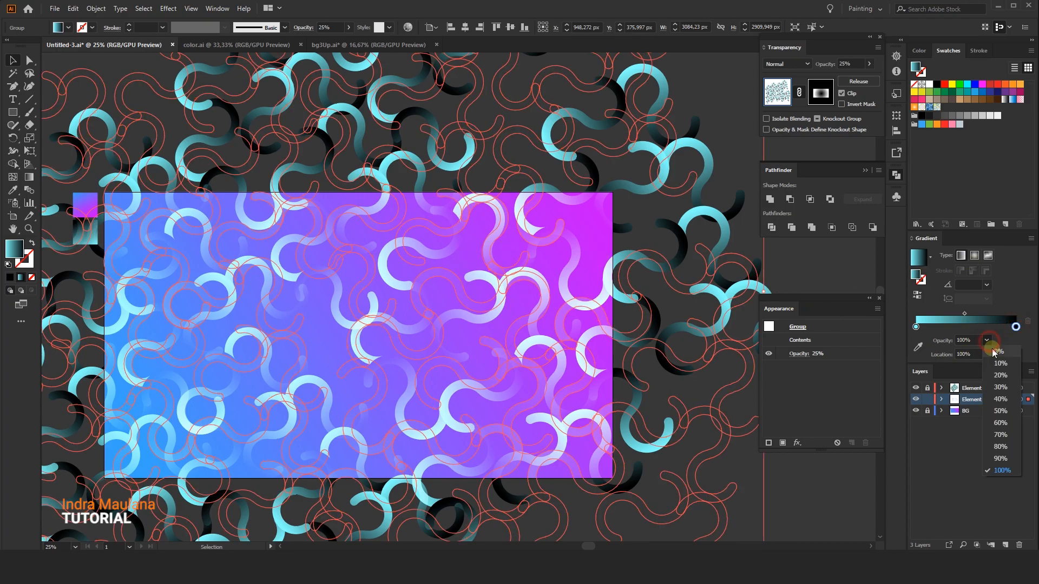
{"action": "left_click", "coordinate": [994, 352]}
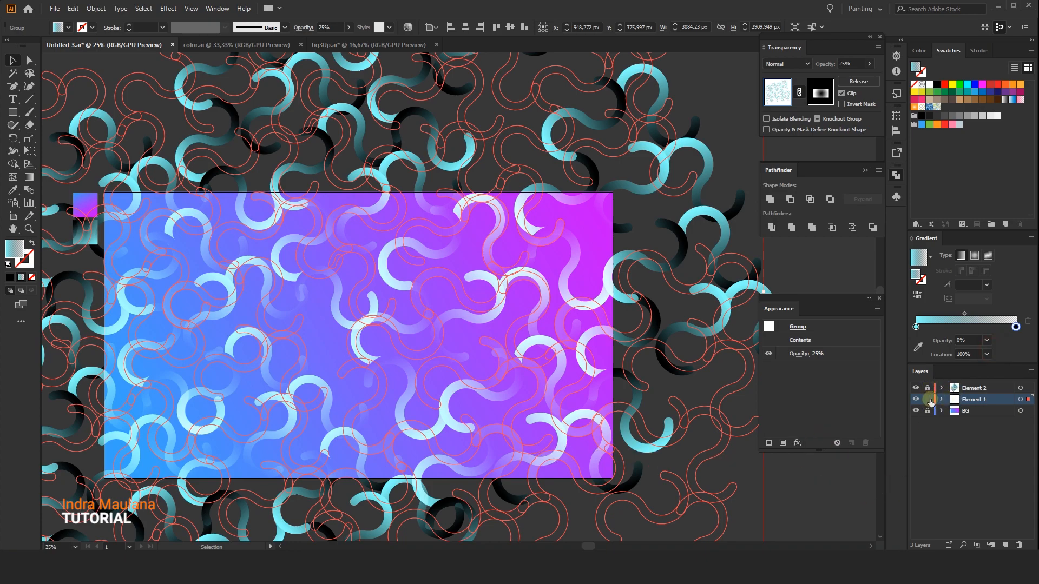
Step: Lock Element 1, unlock Element 2, and set the black gradient stop of all Element 2 curves to 0% opacity
{"action": "left_click", "coordinate": [928, 400]}
{"action": "left_click", "coordinate": [966, 390]}
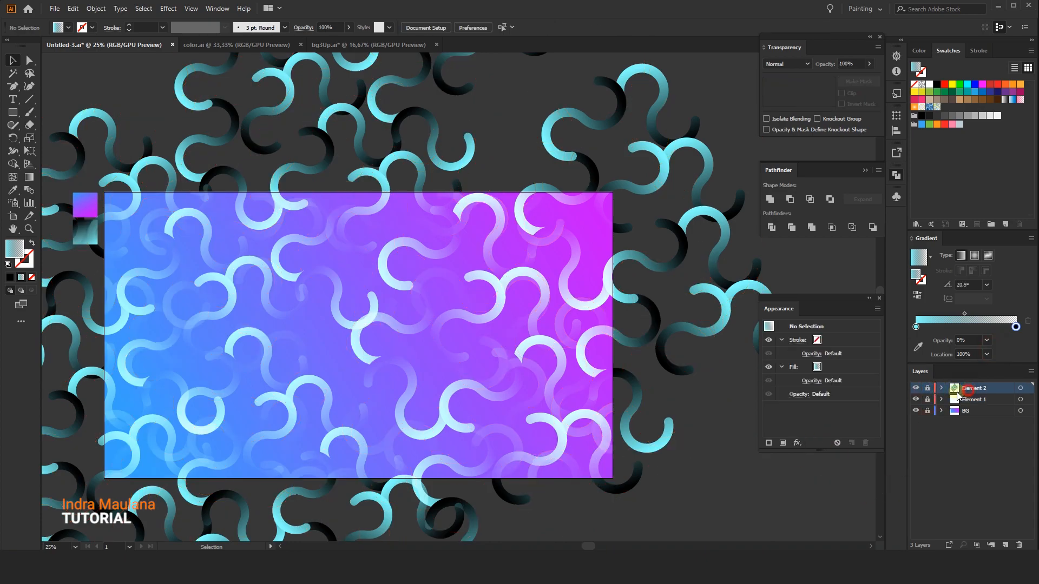
{"action": "left_click", "coordinate": [1010, 388]}
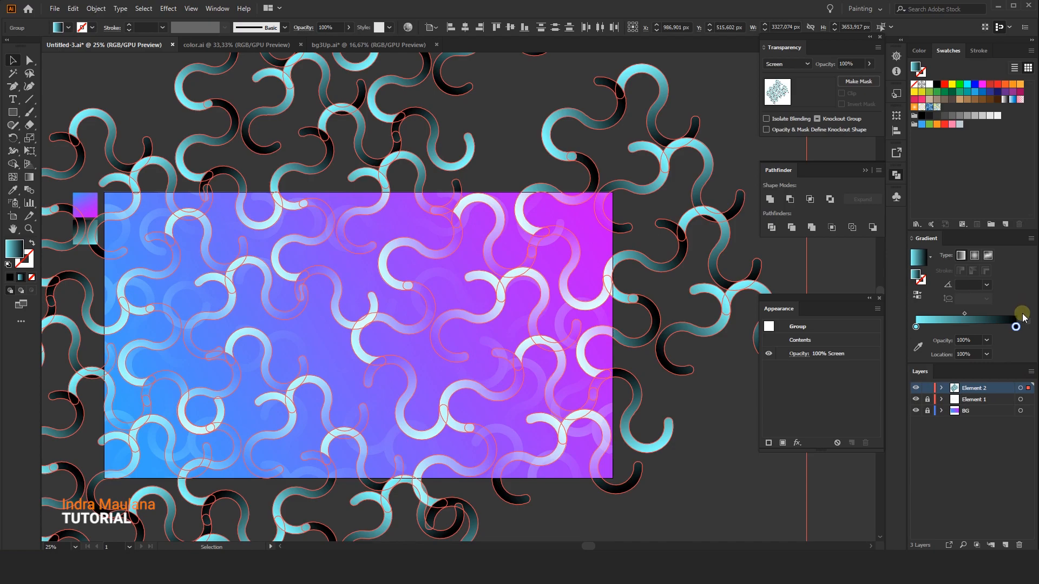
{"action": "left_click", "coordinate": [987, 341]}
{"action": "left_click", "coordinate": [993, 353]}
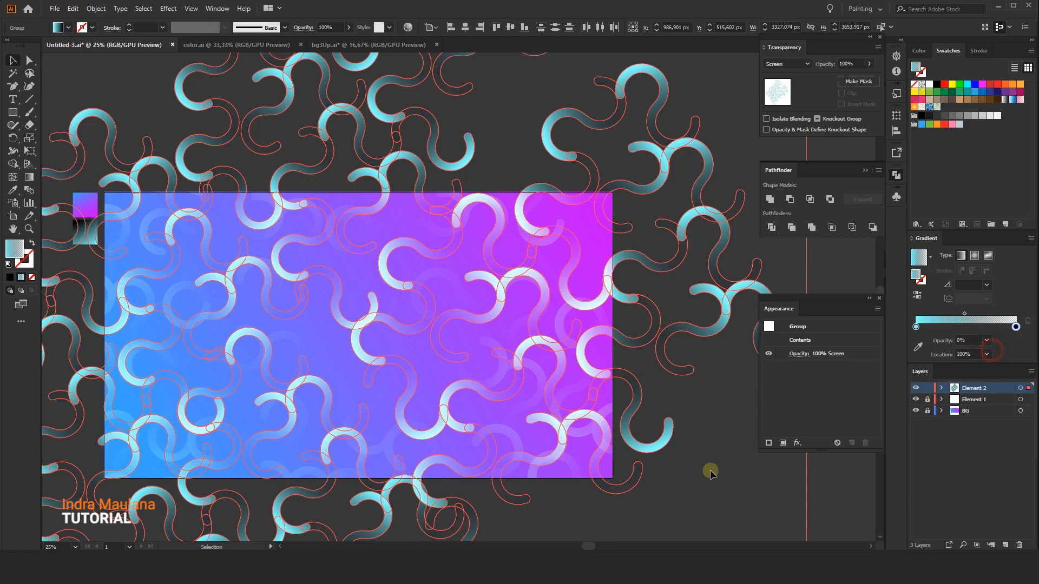
{"action": "left_click", "coordinate": [707, 477]}
{"action": "left_click_drag", "start_coordinate": [705, 489], "coordinate": [710, 467]}
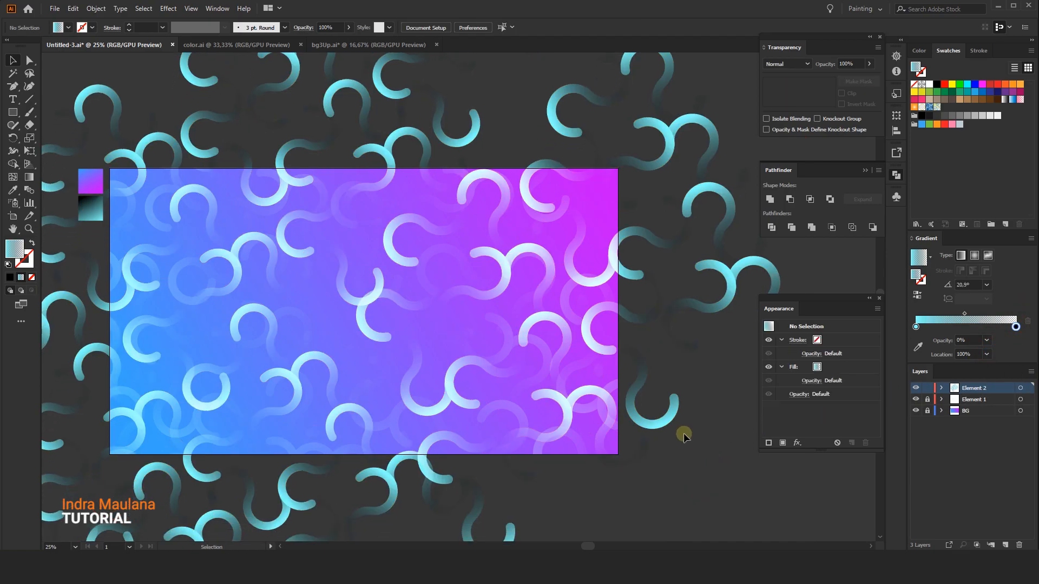
Step: Try scaling all the Element 2 curves down to about 3008 × 3304 px around their center
{"action": "left_click", "coordinate": [671, 422]}
{"action": "scroll", "coordinate": [574, 429], "scroll_direction": "down", "scroll_amount": 1}
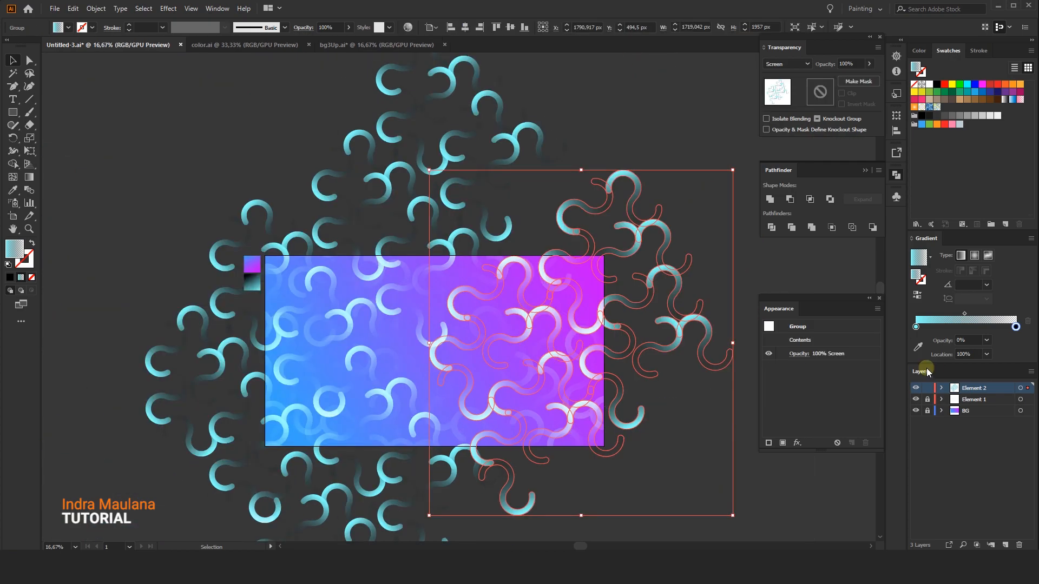
{"action": "left_click", "coordinate": [986, 417]}
{"action": "left_click", "coordinate": [1020, 388]}
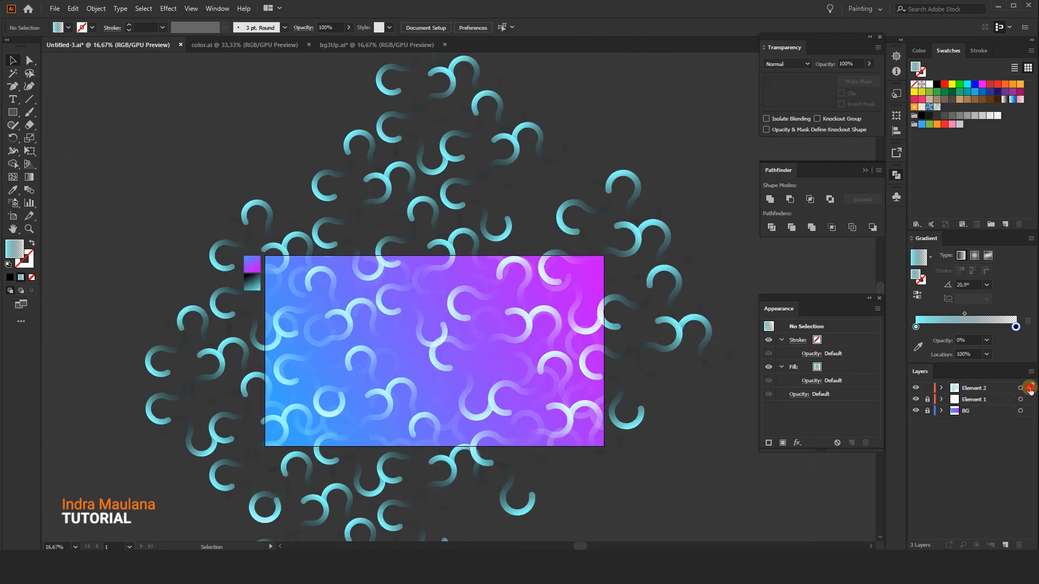
{"action": "scroll", "coordinate": [577, 277], "scroll_direction": "down", "scroll_amount": 1}
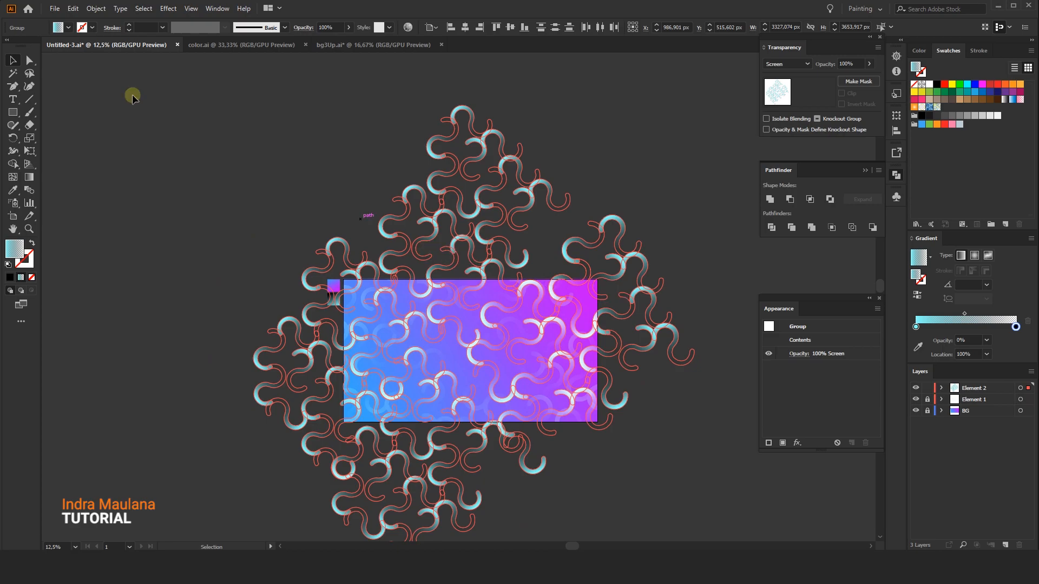
{"action": "left_click", "coordinate": [11, 60]}
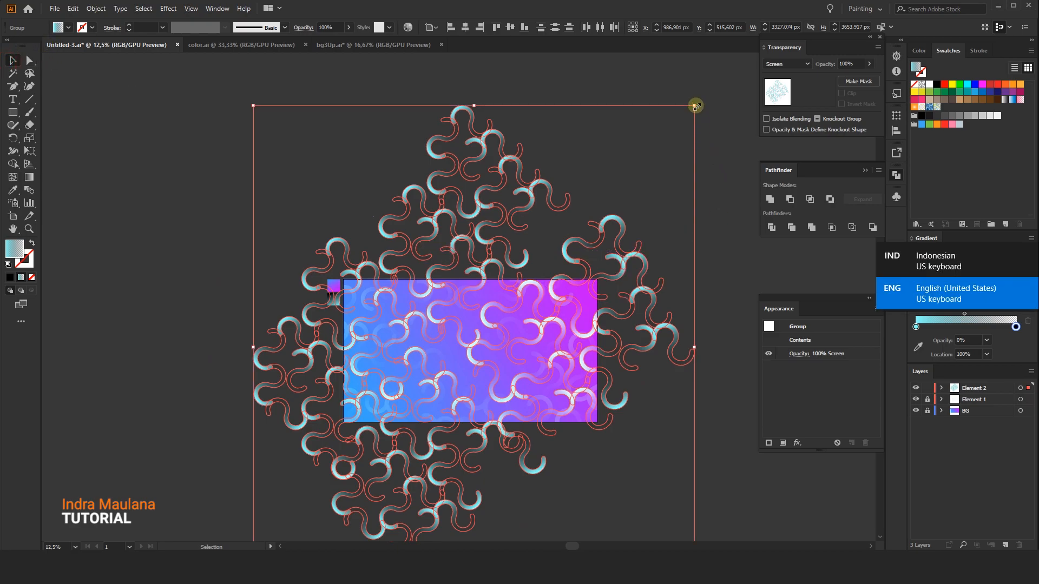
{"action": "left_click_drag", "start_coordinate": [694, 105], "coordinate": [672, 128]}
{"action": "scroll", "coordinate": [573, 413], "scroll_direction": "up", "scroll_amount": 2}
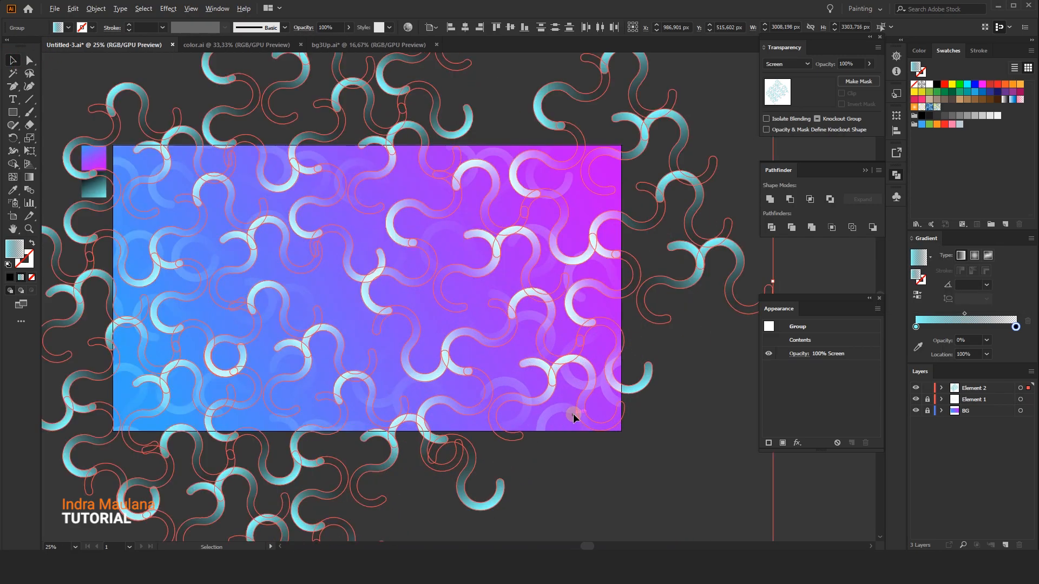
{"action": "left_click", "coordinate": [554, 479]}
{"action": "key", "text": "ctrl+a"}
Step: Try scaling all the Element 2 curves up slightly around their center
{"action": "scroll", "coordinate": [550, 431], "scroll_direction": "down", "scroll_amount": 2}
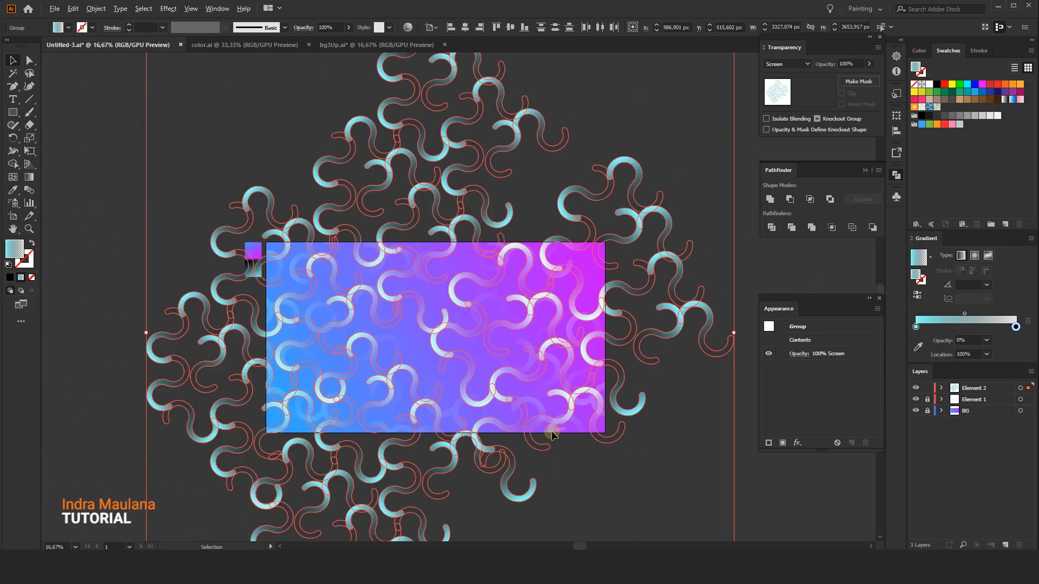
{"action": "scroll", "coordinate": [643, 419], "scroll_direction": "down", "scroll_amount": 2}
{"action": "left_click_drag", "start_coordinate": [688, 457], "coordinate": [698, 467]}
{"action": "left_click", "coordinate": [619, 362]}
{"action": "scroll", "coordinate": [518, 261], "scroll_direction": "up", "scroll_amount": 1}
{"action": "scroll", "coordinate": [518, 261], "scroll_direction": "up", "scroll_amount": 2}
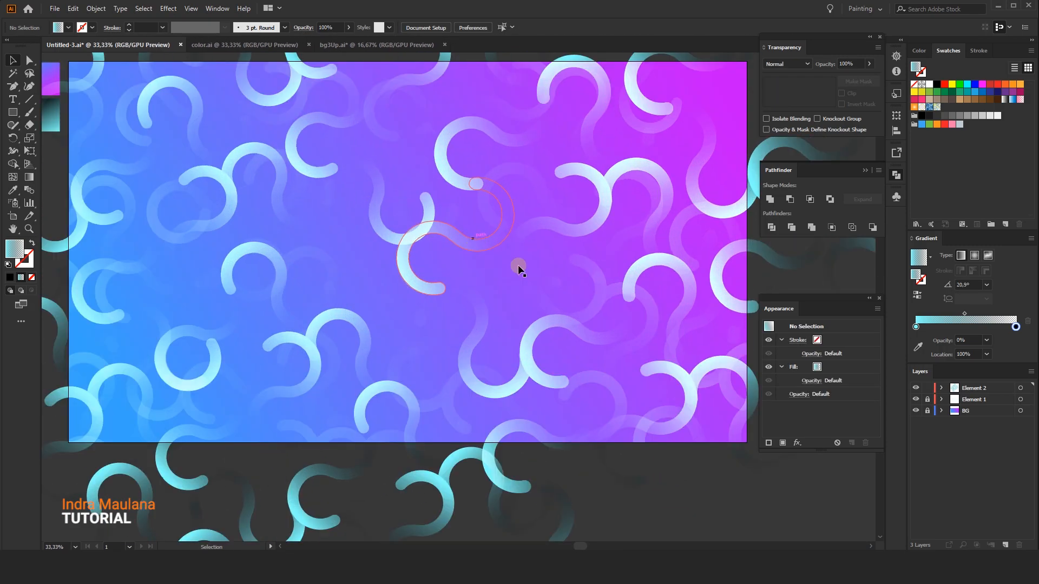
{"action": "key", "text": "ctrl+a"}
{"action": "left_click", "coordinate": [413, 342]}
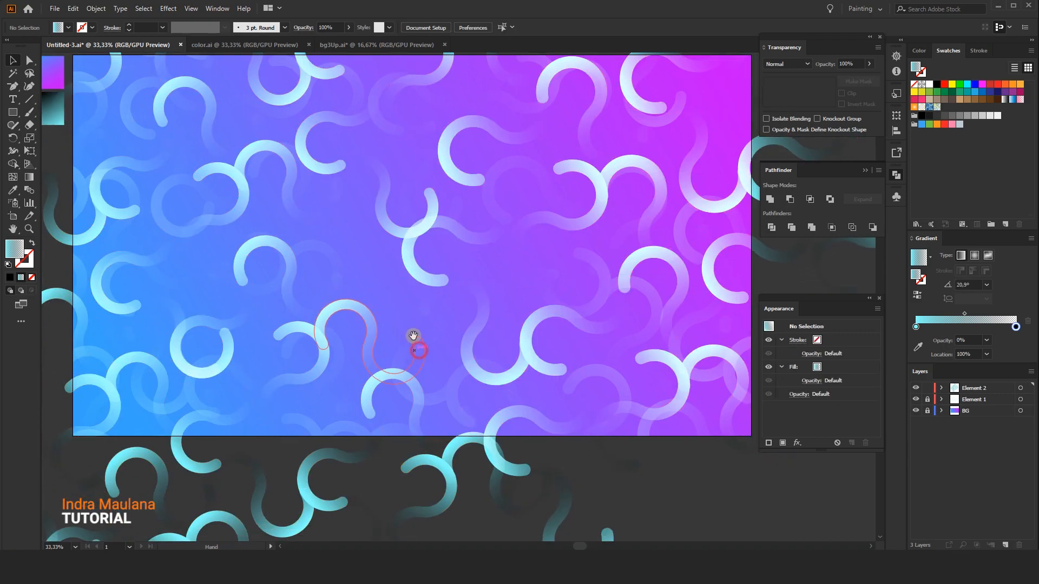
Step: Lock the Element 2 layer and add a new layer above it named Line
{"action": "scroll", "coordinate": [416, 341], "scroll_direction": "down", "scroll_amount": 1}
{"action": "left_click_drag", "start_coordinate": [422, 316], "coordinate": [411, 304]}
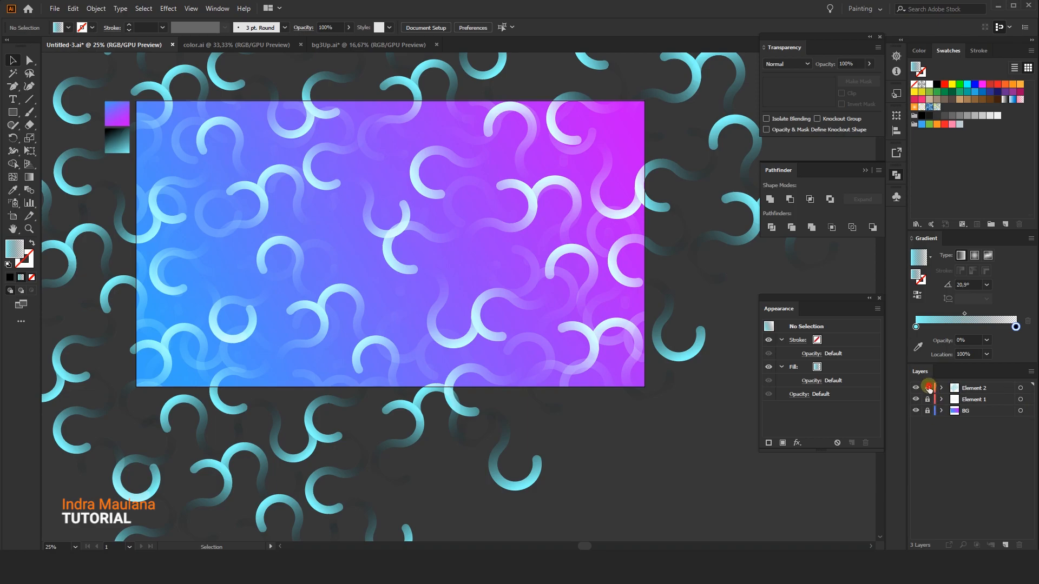
{"action": "left_click", "coordinate": [1004, 544]}
{"action": "double_click", "coordinate": [973, 389]}
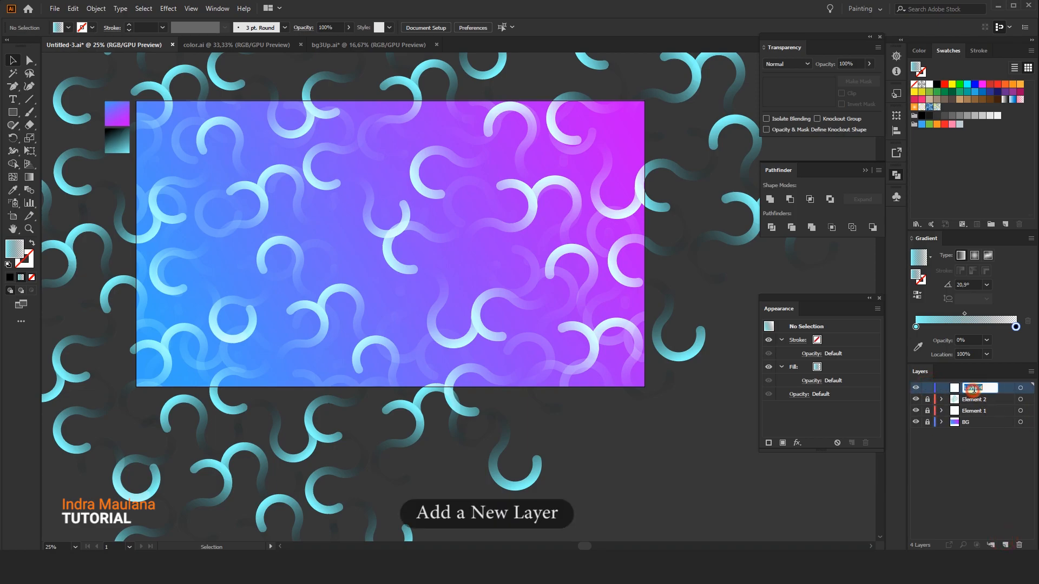
{"action": "type", "text": "Line"}
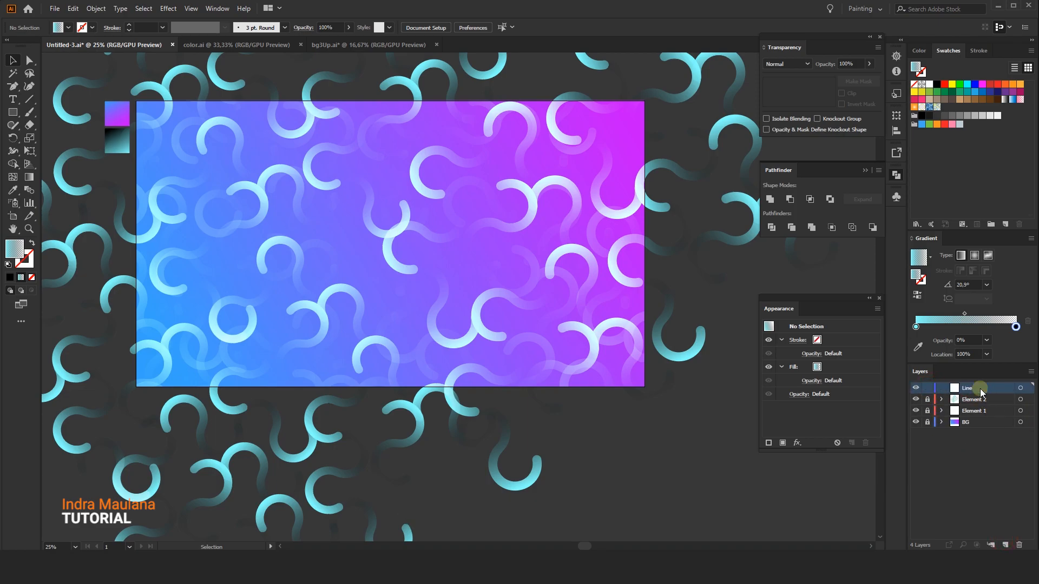
Step: Draw a circle about 178 px in diameter on the Line layer, matching the outer edge of an S-curve's upper loop
{"action": "left_click_drag", "start_coordinate": [13, 112], "coordinate": [63, 132]}
{"action": "scroll", "coordinate": [241, 227], "scroll_direction": "up", "scroll_amount": 2}
{"action": "scroll", "coordinate": [319, 278], "scroll_direction": "up", "scroll_amount": 1}
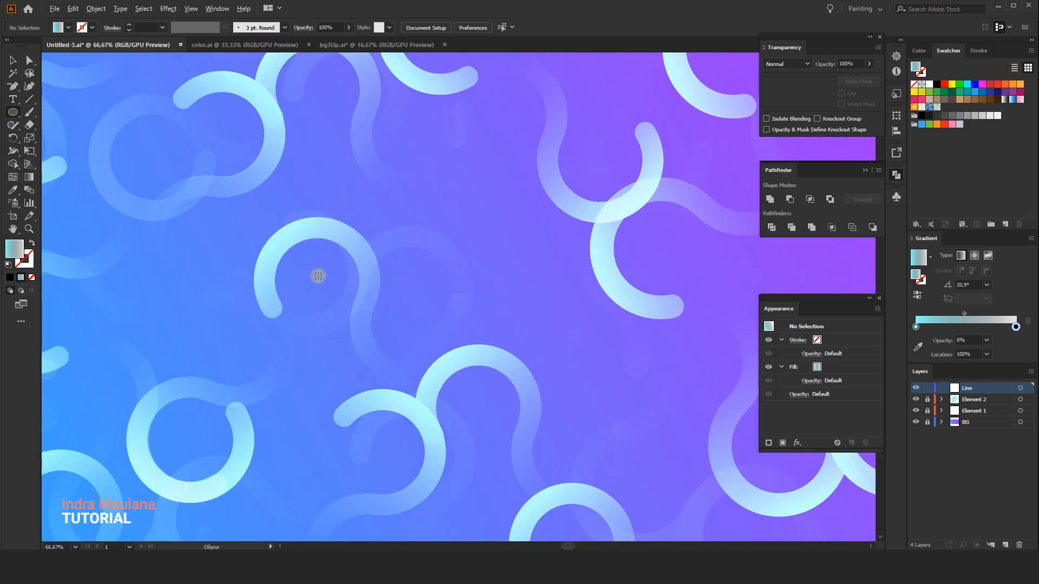
{"action": "left_click_drag", "start_coordinate": [318, 273], "coordinate": [365, 340]}
{"action": "left_click_drag", "start_coordinate": [364, 341], "coordinate": [365, 343]}
{"action": "left_click", "coordinate": [13, 61]}
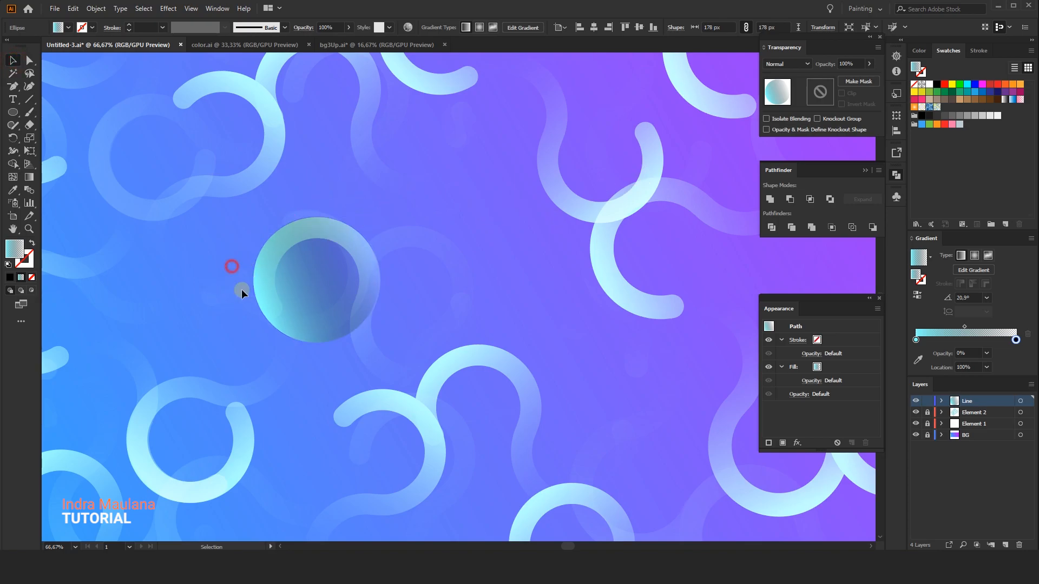
Step: Try changing the circle's gradient from fill to stroke
{"action": "scroll", "coordinate": [239, 290], "scroll_direction": "up", "scroll_amount": 2}
{"action": "key", "text": "shift+x"}
{"action": "left_click", "coordinate": [176, 289]}
{"action": "left_click", "coordinate": [461, 388]}
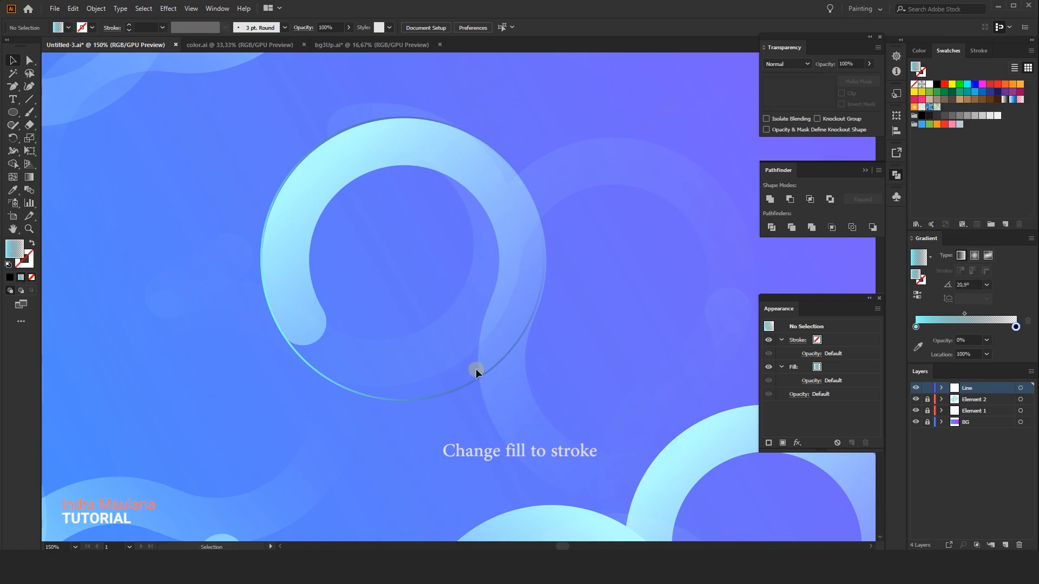
{"action": "key", "text": "shift+x"}
{"action": "left_click", "coordinate": [421, 375]}
Step: Duplicate the circle in place and scale the copy concentrically down to the S-curve loop's inner edge
{"action": "left_click", "coordinate": [295, 258]}
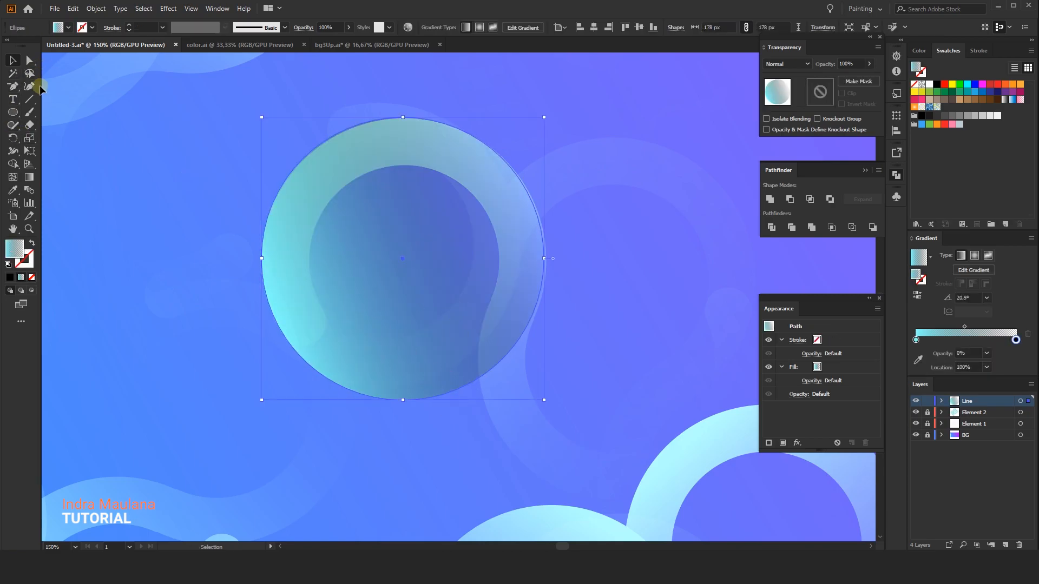
{"action": "left_click", "coordinate": [75, 8]}
{"action": "left_click", "coordinate": [92, 60]}
{"action": "left_click", "coordinate": [73, 8]}
{"action": "left_click", "coordinate": [144, 103]}
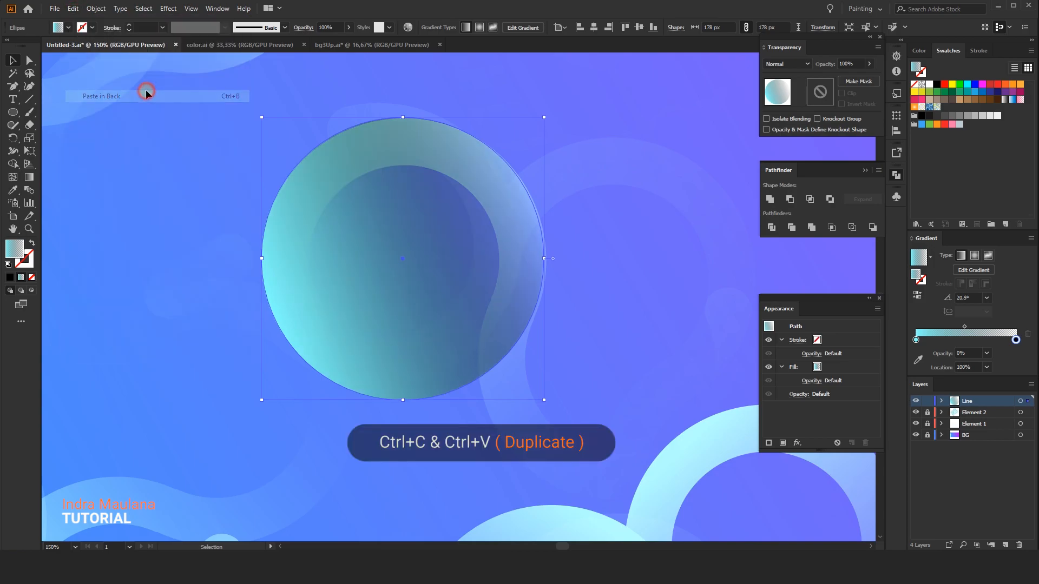
{"action": "left_click", "coordinate": [73, 9]}
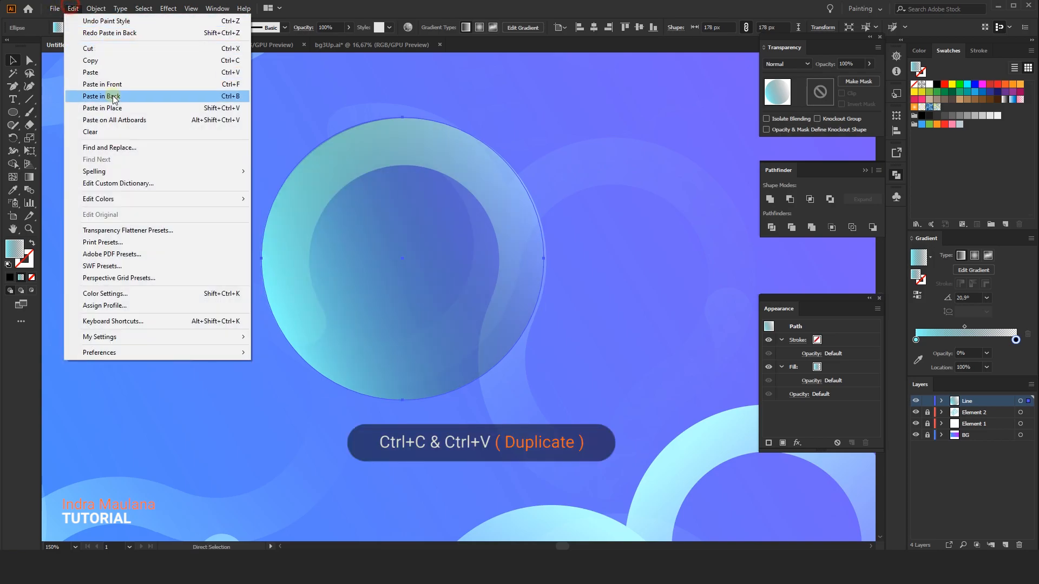
{"action": "left_click", "coordinate": [138, 83]}
{"action": "left_click_drag", "start_coordinate": [545, 119], "coordinate": [516, 164]}
{"action": "scroll", "coordinate": [540, 141], "scroll_direction": "down", "scroll_amount": 2}
Step: Apply a white-to-black gradient to both concentric circles as a 1 pt stroke with no fill
{"action": "left_click", "coordinate": [481, 258]}
{"action": "scroll", "coordinate": [522, 216], "scroll_direction": "up", "scroll_amount": 1}
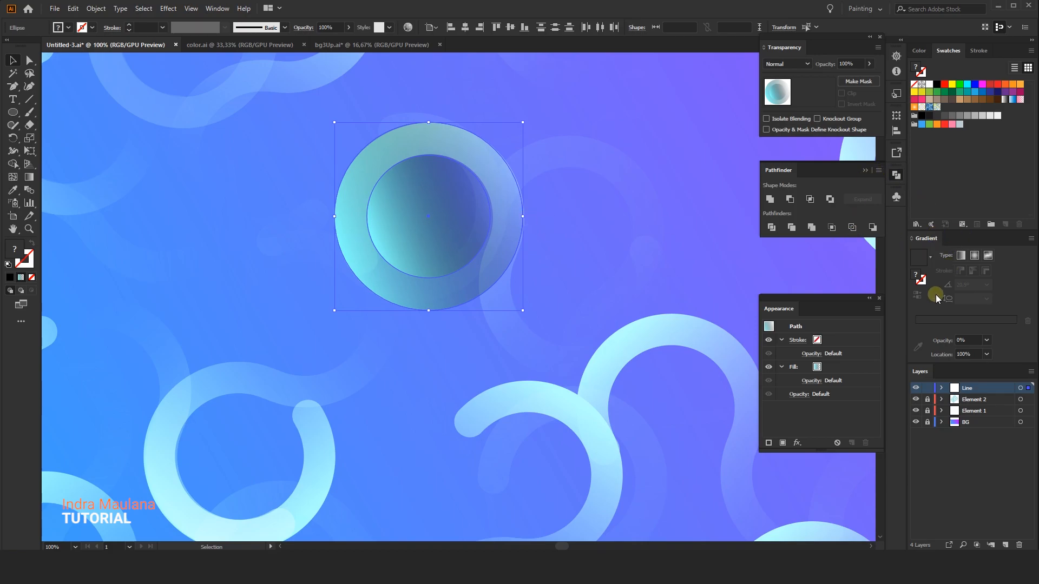
{"action": "left_click", "coordinate": [931, 257]}
{"action": "left_click", "coordinate": [864, 279]}
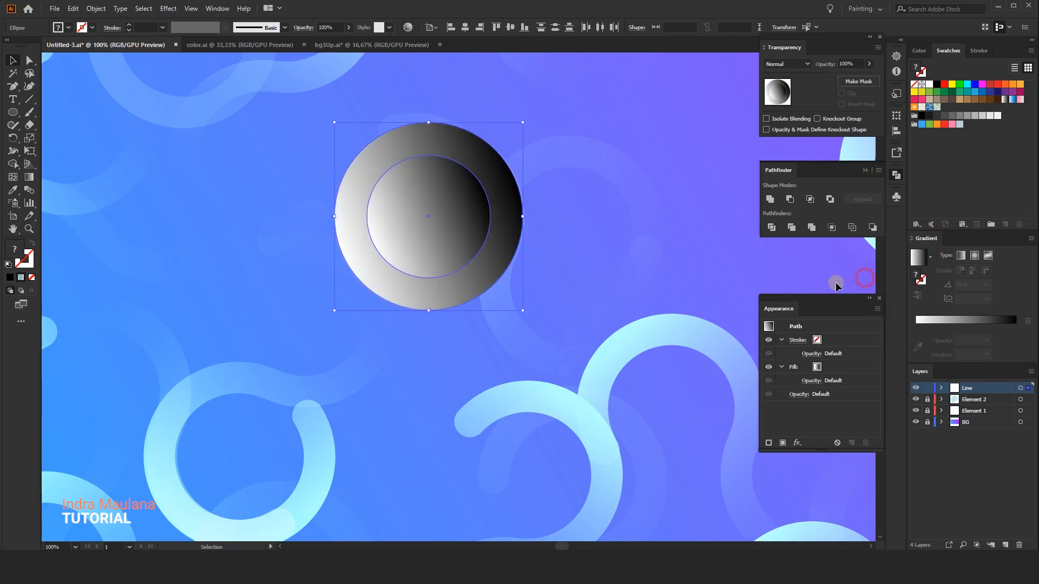
{"action": "left_click", "coordinate": [31, 244]}
{"action": "left_click", "coordinate": [290, 176]}
Step: Set the blending mode of both circle outlines to Screen
{"action": "key", "text": "ctrl+a"}
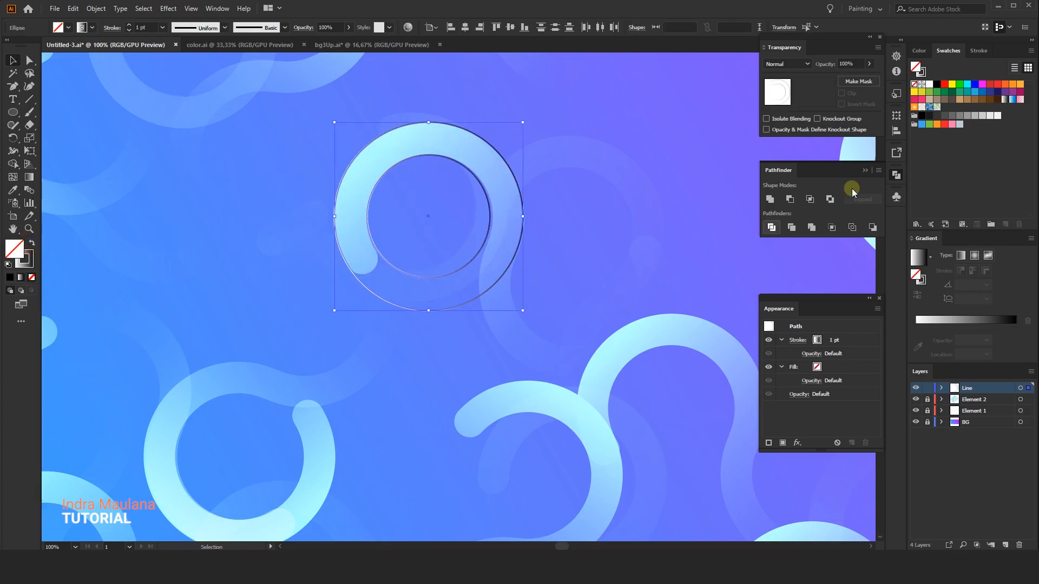
{"action": "left_click", "coordinate": [807, 64]}
{"action": "left_click", "coordinate": [785, 139]}
{"action": "left_click", "coordinate": [633, 276]}
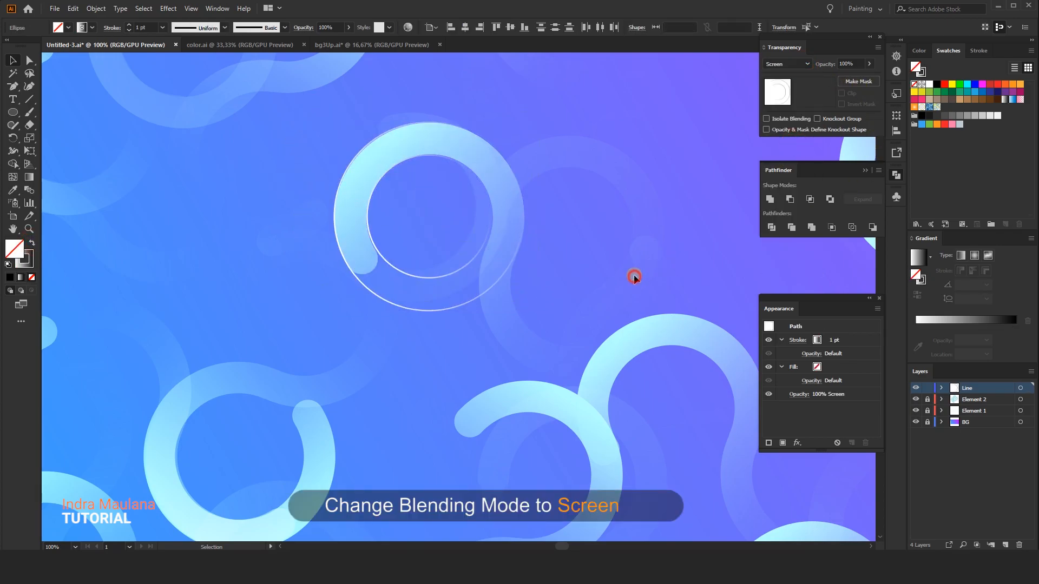
{"action": "left_click_drag", "start_coordinate": [474, 293], "coordinate": [401, 257]}
{"action": "left_click", "coordinate": [555, 292]}
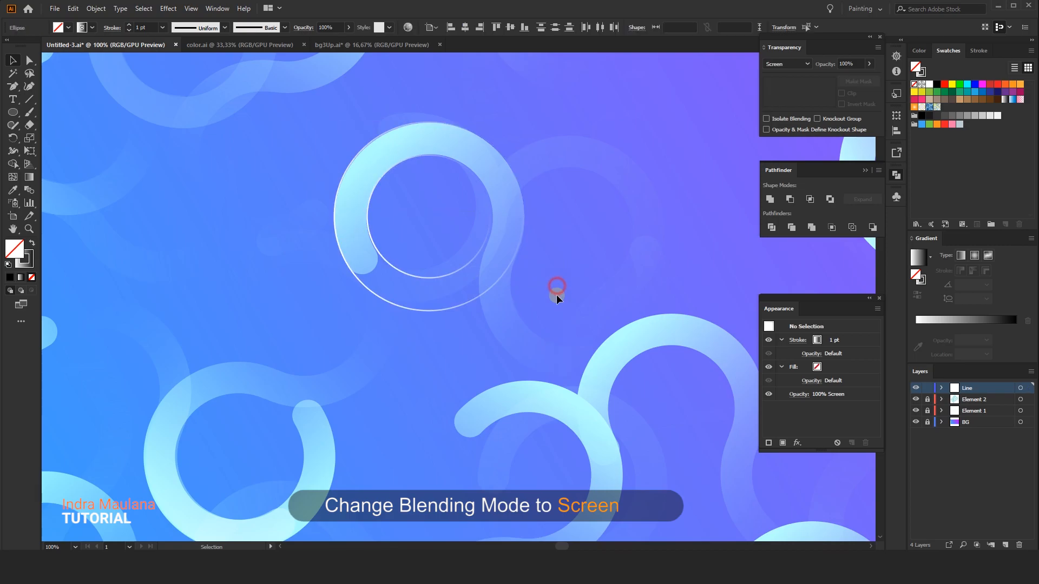
Step: Group the two concentric circle outlines
{"action": "scroll", "coordinate": [555, 297], "scroll_direction": "down", "scroll_amount": 3}
{"action": "scroll", "coordinate": [524, 305], "scroll_direction": "up", "scroll_amount": 1}
{"action": "scroll", "coordinate": [523, 313], "scroll_direction": "up", "scroll_amount": 2}
{"action": "left_click", "coordinate": [494, 213]}
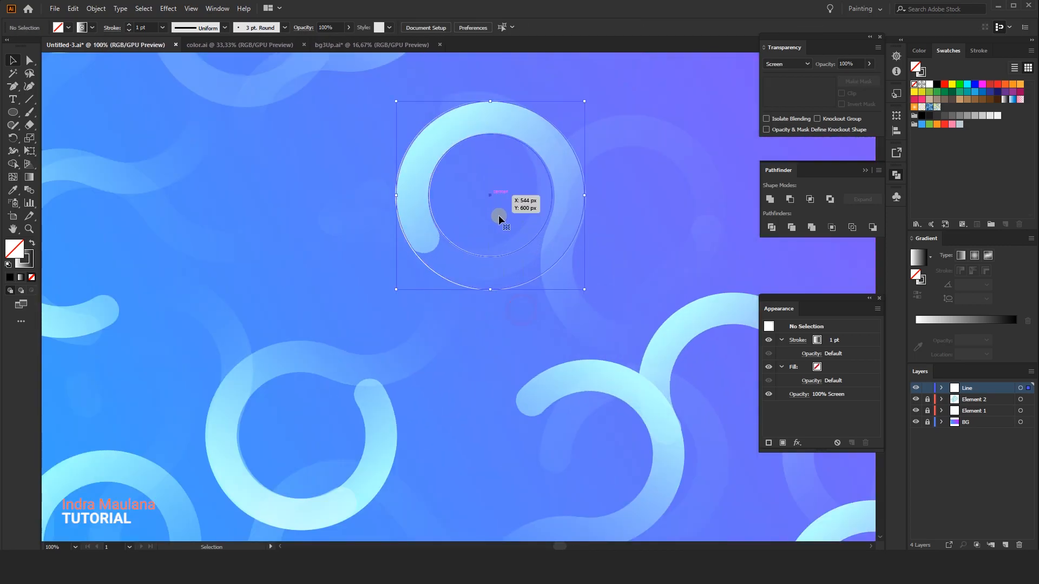
{"action": "right_click", "coordinate": [509, 222]}
{"action": "left_click", "coordinate": [550, 291]}
{"action": "left_click", "coordinate": [528, 364]}
Step: Copy the ring outline group onto the nearly closed S-curve loop at the artboard's lower left and nudge it into alignment
{"action": "left_click_drag", "start_coordinate": [501, 371], "coordinate": [502, 270]}
{"action": "left_click_drag", "start_coordinate": [511, 189], "coordinate": [321, 427]}
{"action": "key", "text": "ctrl+minus"}
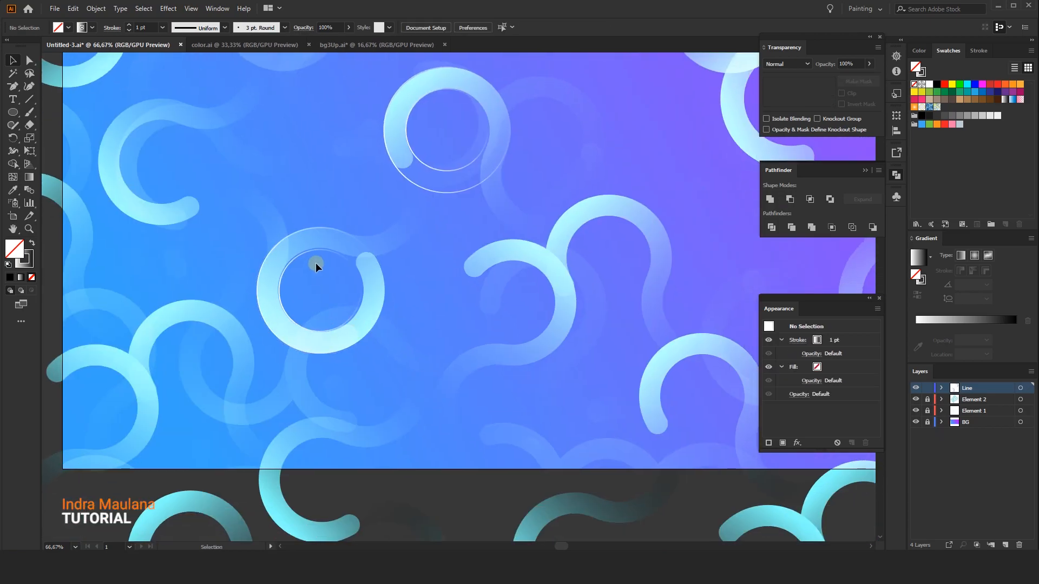
{"action": "key", "text": "ctrl+plus"}
{"action": "left_click", "coordinate": [326, 244]}
{"action": "key", "text": "Right"}
{"action": "key", "text": "Left"}
{"action": "key", "text": "Left"}
{"action": "scroll", "coordinate": [351, 265], "scroll_direction": "down", "scroll_amount": 2}
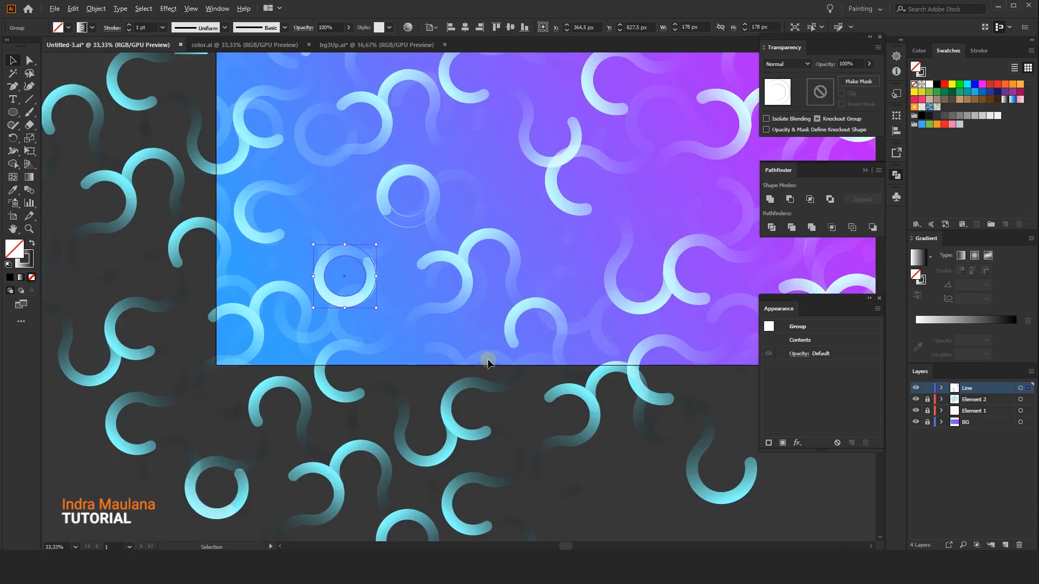
Step: Copy the ring outline group onto the neighboring curled loop at lower center-left and nudge it to match the curve
{"action": "left_click", "coordinate": [476, 353]}
{"action": "left_click_drag", "start_coordinate": [354, 381], "coordinate": [365, 408]}
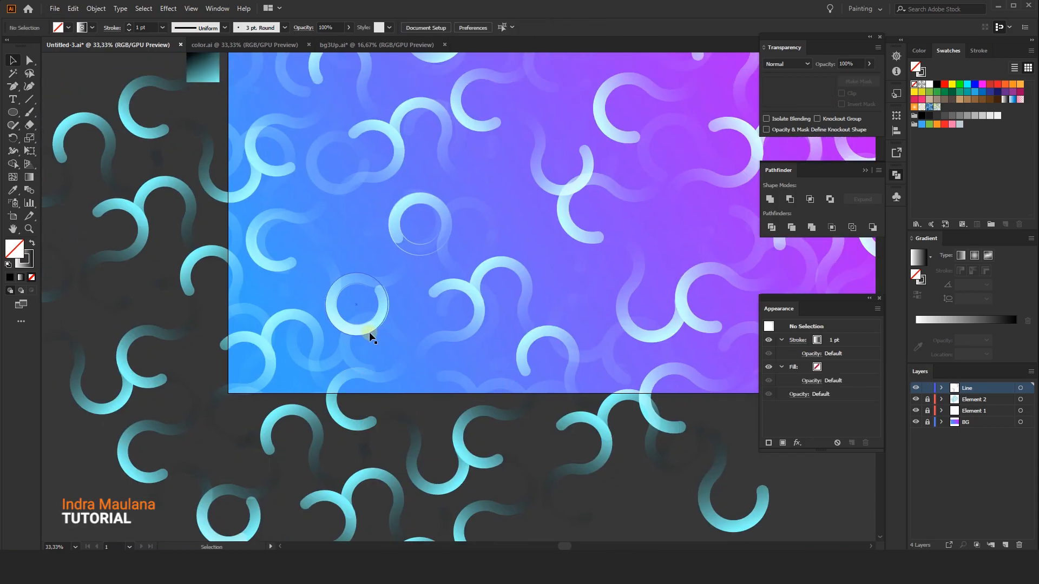
{"action": "left_click_drag", "start_coordinate": [369, 334], "coordinate": [465, 330]}
{"action": "scroll", "coordinate": [465, 328], "scroll_direction": "up", "scroll_amount": 4}
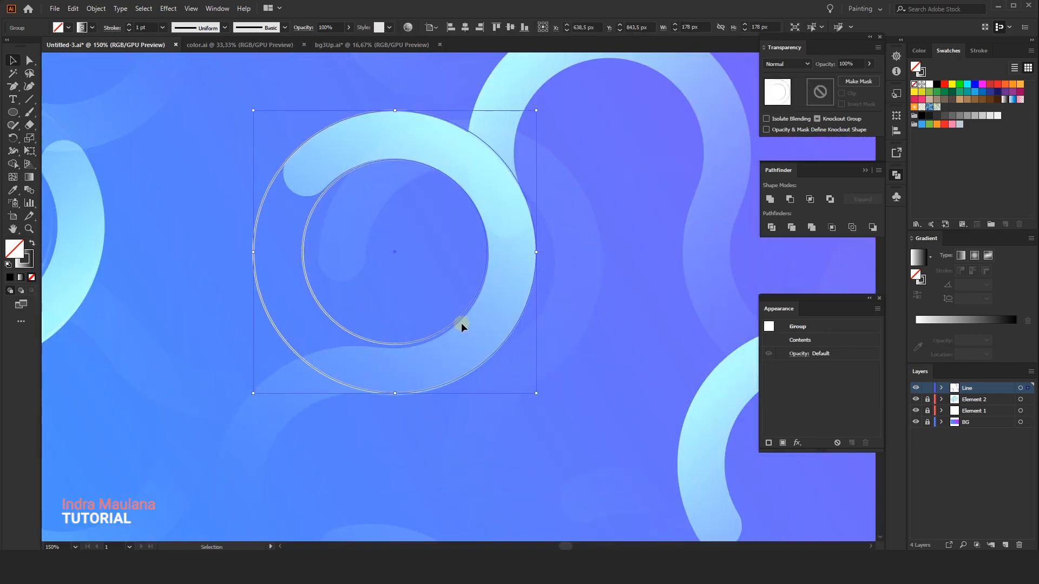
{"action": "key", "text": "Left"}
{"action": "scroll", "coordinate": [462, 325], "scroll_direction": "down", "scroll_amount": 4}
{"action": "left_click", "coordinate": [484, 395]}
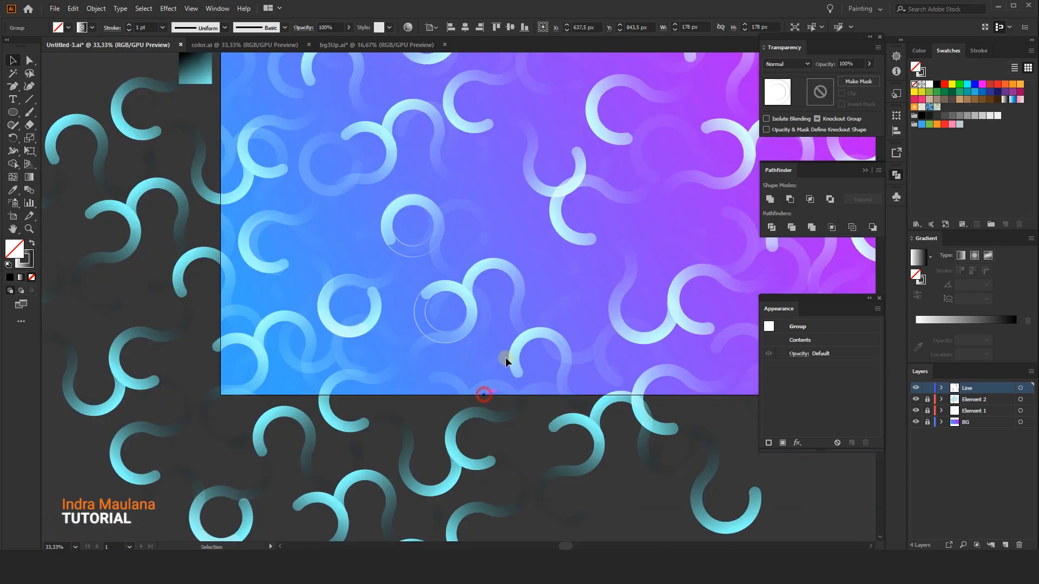
Step: Copy the ring outline group onto the upper U-shaped loop of the curve pair at the artboard's center
{"action": "left_click_drag", "start_coordinate": [505, 362], "coordinate": [240, 461]}
{"action": "left_click_drag", "start_coordinate": [162, 414], "coordinate": [271, 267]}
{"action": "scroll", "coordinate": [274, 255], "scroll_direction": "up", "scroll_amount": 3}
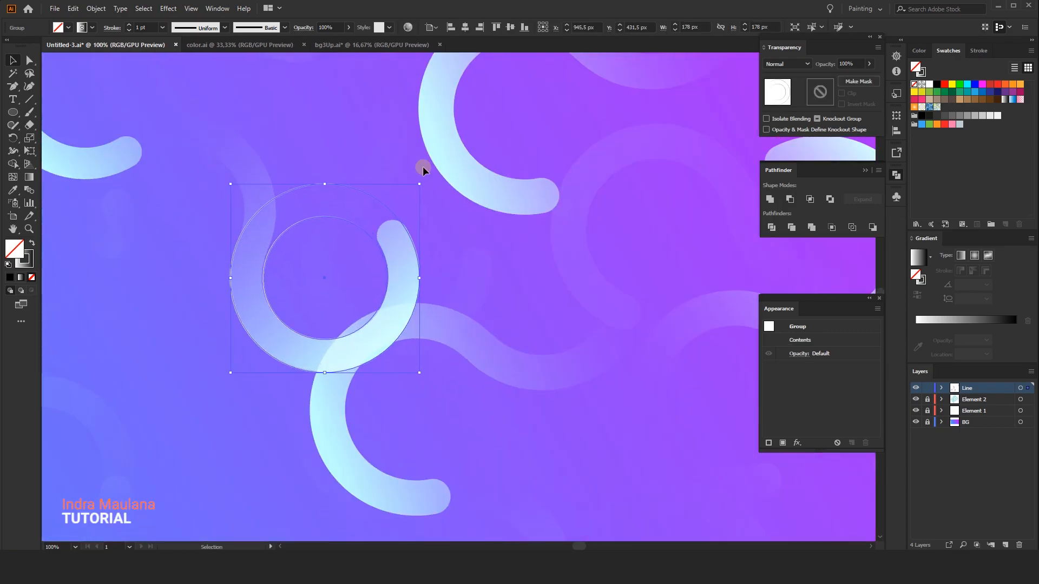
{"action": "scroll", "coordinate": [343, 388], "scroll_direction": "down", "scroll_amount": 2}
Step: Copy the ring outline group onto the curled loop in the upper right area and fine-tune its alignment
{"action": "left_click_drag", "start_coordinate": [300, 367], "coordinate": [551, 347]}
{"action": "scroll", "coordinate": [594, 355], "scroll_direction": "up", "scroll_amount": 2}
{"action": "left_click_drag", "start_coordinate": [586, 335], "coordinate": [591, 330]}
{"action": "mouse_move", "coordinate": [520, 336]}
{"action": "left_mouse_down"}
{"action": "mouse_move", "coordinate": [516, 327]}
{"action": "mouse_move", "coordinate": [516, 336]}
{"action": "left_mouse_up"}
{"action": "left_click_drag", "start_coordinate": [587, 347], "coordinate": [553, 286]}
{"action": "left_click_drag", "start_coordinate": [545, 325], "coordinate": [541, 324]}
{"action": "left_click_drag", "start_coordinate": [548, 284], "coordinate": [552, 280]}
{"action": "scroll", "coordinate": [570, 220], "scroll_direction": "down", "scroll_amount": 2}
Step: Copy the ring outline group onto the U-shaped loop at the artboard's lower center-right
{"action": "left_click_drag", "start_coordinate": [343, 438], "coordinate": [608, 243]}
{"action": "left_click", "coordinate": [391, 465]}
{"action": "scroll", "coordinate": [383, 454], "scroll_direction": "down", "scroll_amount": 3}
{"action": "left_click_drag", "start_coordinate": [434, 133], "coordinate": [523, 279]}
{"action": "key", "text": "ctrl+z"}
{"action": "left_click_drag", "start_coordinate": [582, 143], "coordinate": [505, 310]}
{"action": "scroll", "coordinate": [532, 346], "scroll_direction": "up", "scroll_amount": 3}
{"action": "left_click", "coordinate": [535, 343]}
{"action": "scroll", "coordinate": [605, 304], "scroll_direction": "down", "scroll_amount": 2}
Step: Copy the ring outline group onto further S-curve loops on the artboard's purple right side and align them
{"action": "left_click_drag", "start_coordinate": [604, 304], "coordinate": [232, 488]}
{"action": "left_click_drag", "start_coordinate": [211, 372], "coordinate": [443, 268]}
{"action": "left_click", "coordinate": [444, 213]}
{"action": "left_click_drag", "start_coordinate": [443, 211], "coordinate": [469, 228]}
{"action": "left_click", "coordinate": [440, 347]}
{"action": "left_click_drag", "start_coordinate": [441, 351], "coordinate": [407, 190]}
{"action": "scroll", "coordinate": [399, 225], "scroll_direction": "up", "scroll_amount": 1}
{"action": "left_click", "coordinate": [401, 225]}
{"action": "scroll", "coordinate": [400, 225], "scroll_direction": "down", "scroll_amount": 2}
Step: Copy the ring outline group onto the C-shaped loop at the artboard's upper center-left
{"action": "left_click_drag", "start_coordinate": [337, 268], "coordinate": [563, 266]}
{"action": "left_click_drag", "start_coordinate": [629, 265], "coordinate": [387, 314]}
{"action": "scroll", "coordinate": [374, 259], "scroll_direction": "up", "scroll_amount": 3}
{"action": "left_click_drag", "start_coordinate": [470, 259], "coordinate": [468, 265]}
{"action": "key", "text": "ctrl+z"}
{"action": "key", "text": "ctrl+z"}
{"action": "scroll", "coordinate": [488, 301], "scroll_direction": "down", "scroll_amount": 4}
{"action": "scroll", "coordinate": [487, 305], "scroll_direction": "up", "scroll_amount": 2}
Step: Copy the ring outline group onto the arched loop at upper left and the C-shaped loop near the left edge
{"action": "left_click_drag", "start_coordinate": [546, 351], "coordinate": [427, 253]}
{"action": "left_click_drag", "start_coordinate": [453, 309], "coordinate": [498, 307]}
{"action": "left_click_drag", "start_coordinate": [531, 317], "coordinate": [443, 365]}
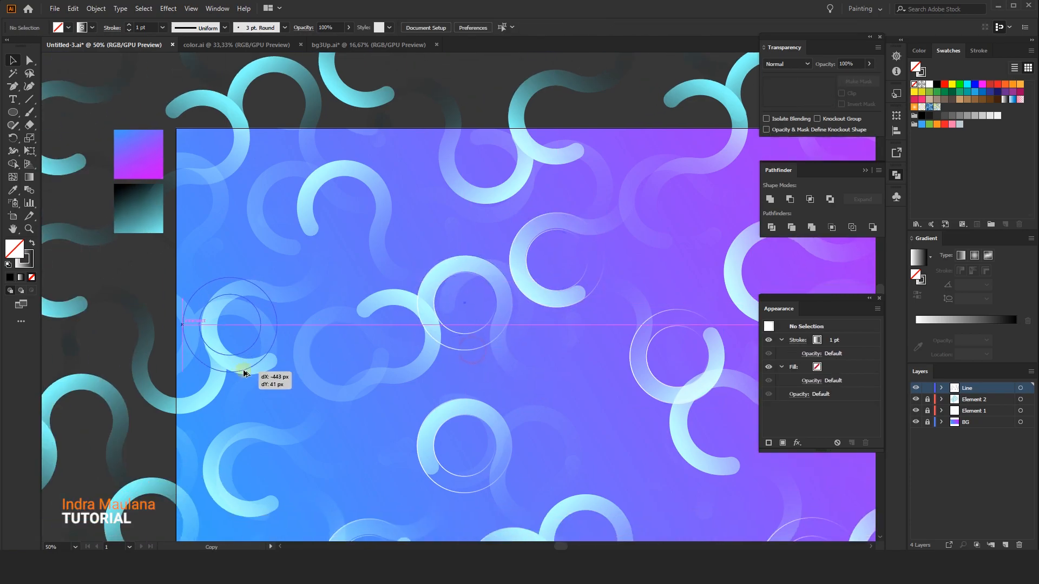
{"action": "left_click", "coordinate": [343, 406]}
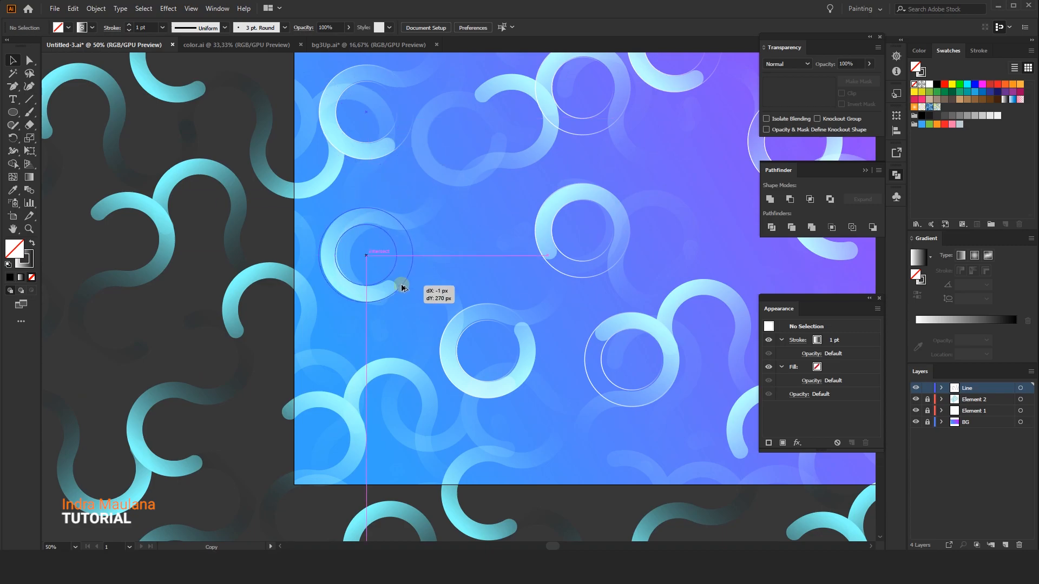
Step: Copy the ring outline group onto the lower C-shaped loop, the bottom-left arch and the lower-center arch
{"action": "left_click_drag", "start_coordinate": [403, 287], "coordinate": [404, 288]}
{"action": "left_click_drag", "start_coordinate": [458, 309], "coordinate": [398, 323]}
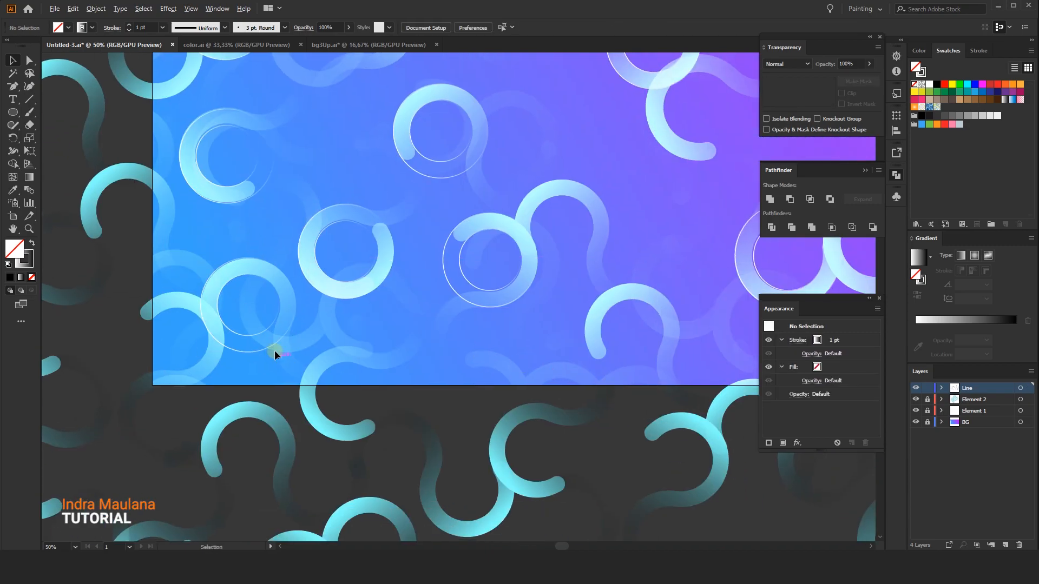
{"action": "left_click_drag", "start_coordinate": [274, 352], "coordinate": [584, 269]}
{"action": "left_click", "coordinate": [656, 213]}
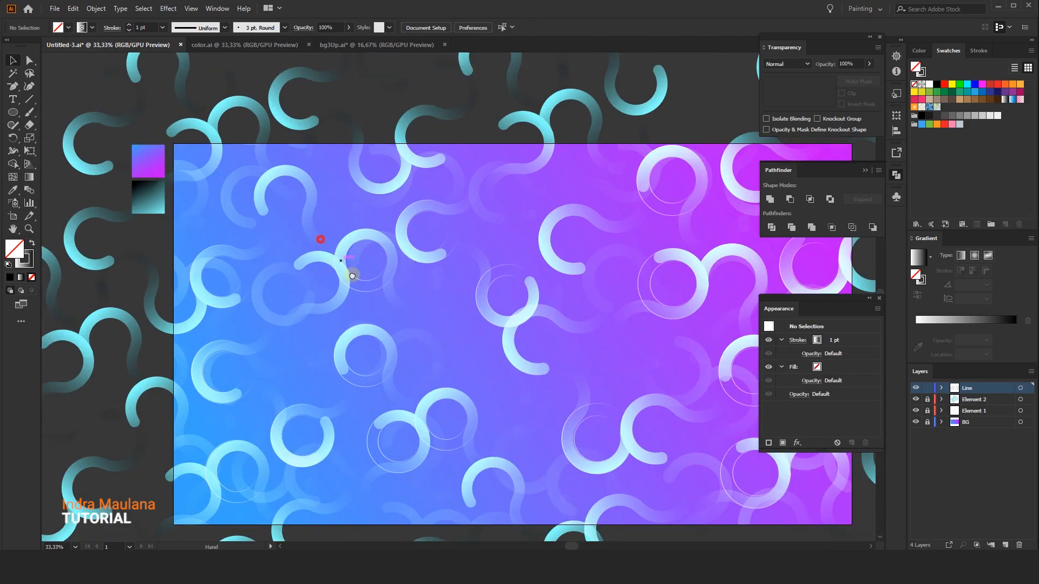
Step: Copy the ring outline group onto the arch near the artboard's upper-left corner
{"action": "left_click_drag", "start_coordinate": [352, 276], "coordinate": [385, 303]}
{"action": "left_click_drag", "start_coordinate": [399, 331], "coordinate": [319, 266]}
{"action": "scroll", "coordinate": [304, 206], "scroll_direction": "up", "scroll_amount": 4}
{"action": "left_click", "coordinate": [372, 328]}
{"action": "scroll", "coordinate": [372, 328], "scroll_direction": "down", "scroll_amount": 3}
Step: Copy the ring outline group onto the lower C-shaped loop of the central curve pair and fine-tune its alignment
{"action": "left_click_drag", "start_coordinate": [403, 373], "coordinate": [166, 136]}
{"action": "scroll", "coordinate": [166, 136], "scroll_direction": "down", "scroll_amount": 1}
{"action": "left_click_drag", "start_coordinate": [464, 297], "coordinate": [485, 329]}
{"action": "left_click_drag", "start_coordinate": [393, 279], "coordinate": [425, 328]}
{"action": "scroll", "coordinate": [424, 332], "scroll_direction": "up", "scroll_amount": 1}
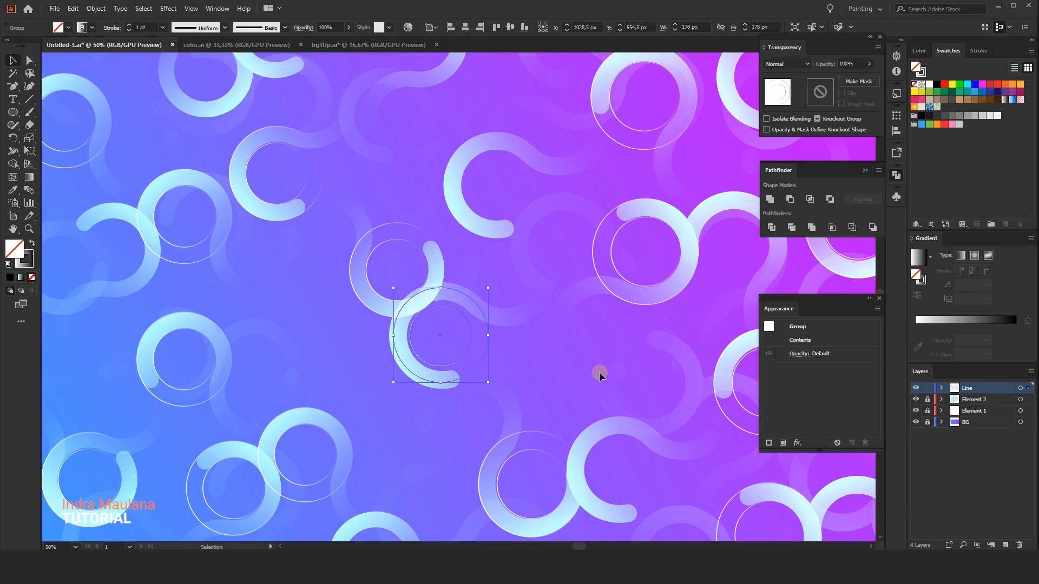
{"action": "scroll", "coordinate": [598, 373], "scroll_direction": "up", "scroll_amount": 2}
{"action": "left_click_drag", "start_coordinate": [382, 209], "coordinate": [392, 199]}
{"action": "left_click_drag", "start_coordinate": [391, 408], "coordinate": [394, 411]}
{"action": "left_click", "coordinate": [477, 286]}
Step: Copy the ring outline group onto the arch near the bottom edge at center and align it with the curve
{"action": "scroll", "coordinate": [477, 287], "scroll_direction": "down", "scroll_amount": 6}
{"action": "scroll", "coordinate": [485, 295], "scroll_direction": "up", "scroll_amount": 2}
{"action": "scroll", "coordinate": [447, 273], "scroll_direction": "up", "scroll_amount": 1}
{"action": "left_click_drag", "start_coordinate": [444, 273], "coordinate": [395, 419]}
{"action": "key", "text": "ctrl+z"}
{"action": "left_click_drag", "start_coordinate": [343, 357], "coordinate": [391, 427]}
{"action": "scroll", "coordinate": [382, 451], "scroll_direction": "up", "scroll_amount": 1}
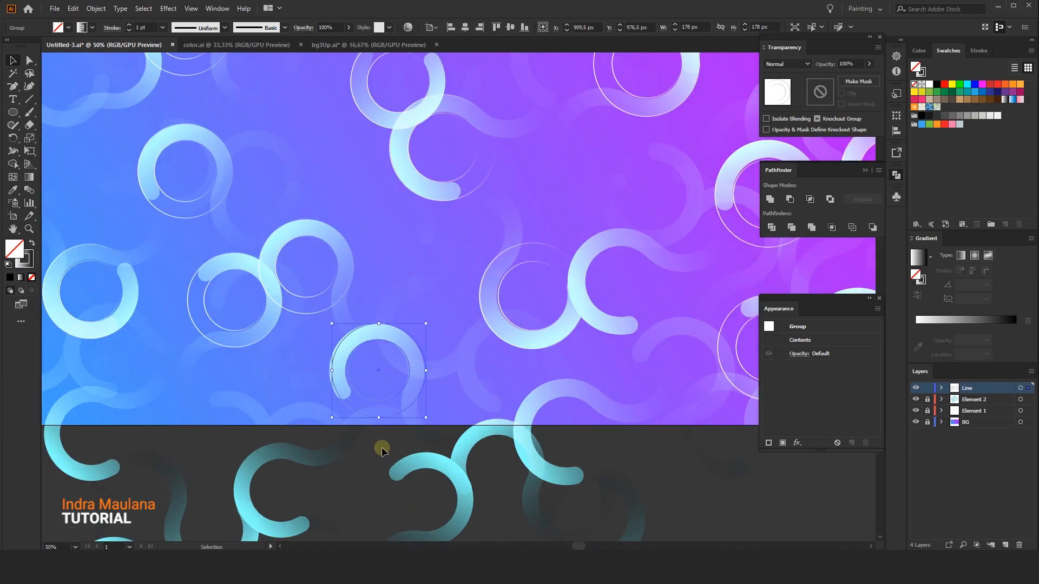
{"action": "left_click", "coordinate": [417, 281]}
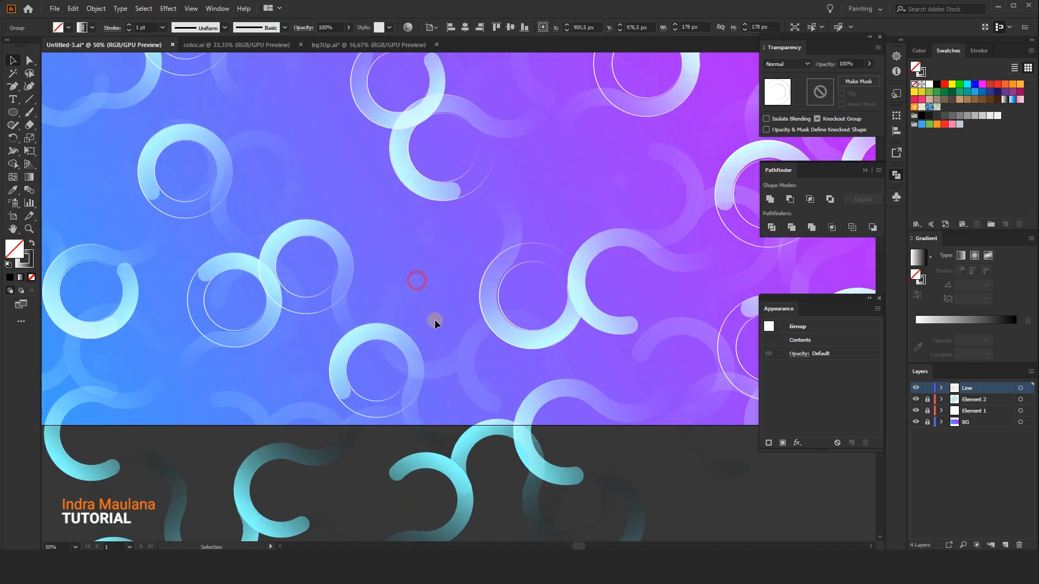
Step: Lock the Line layer and add a new layer above it named Light
{"action": "scroll", "coordinate": [434, 320], "scroll_direction": "down", "scroll_amount": 3}
{"action": "left_click_drag", "start_coordinate": [439, 306], "coordinate": [424, 301]}
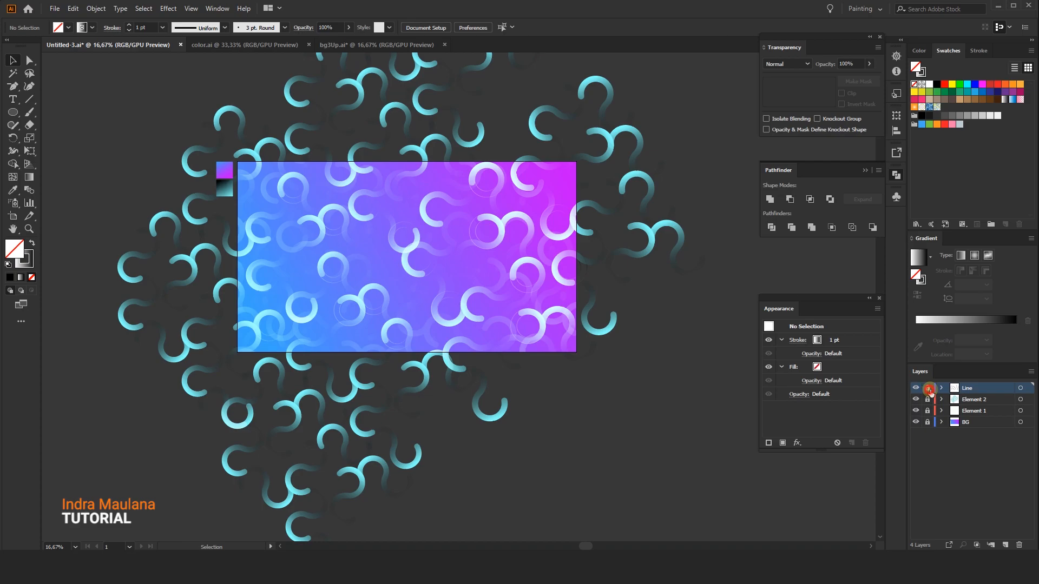
{"action": "left_click", "coordinate": [1005, 544]}
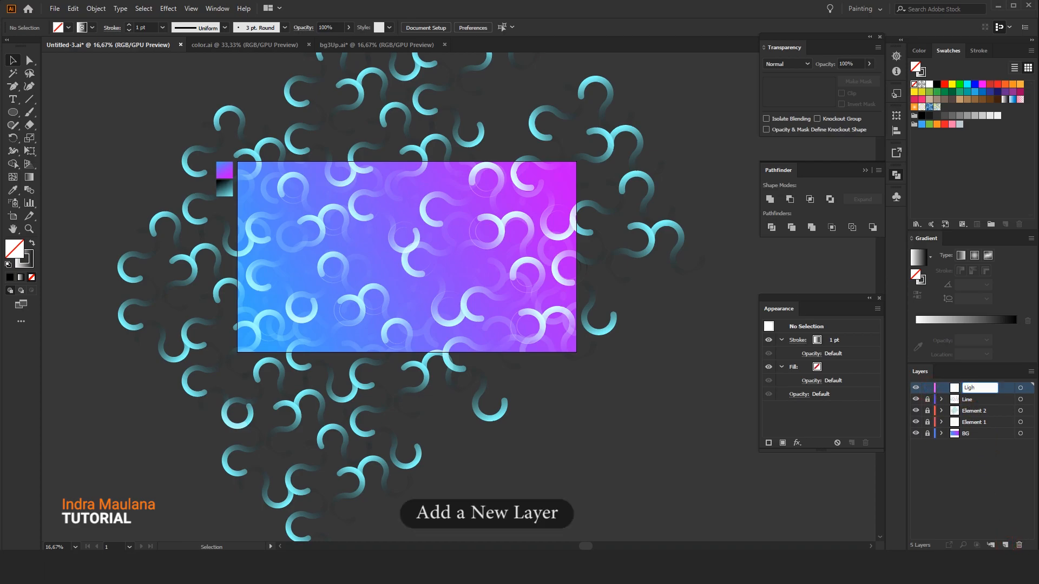
{"action": "key", "text": "Return"}
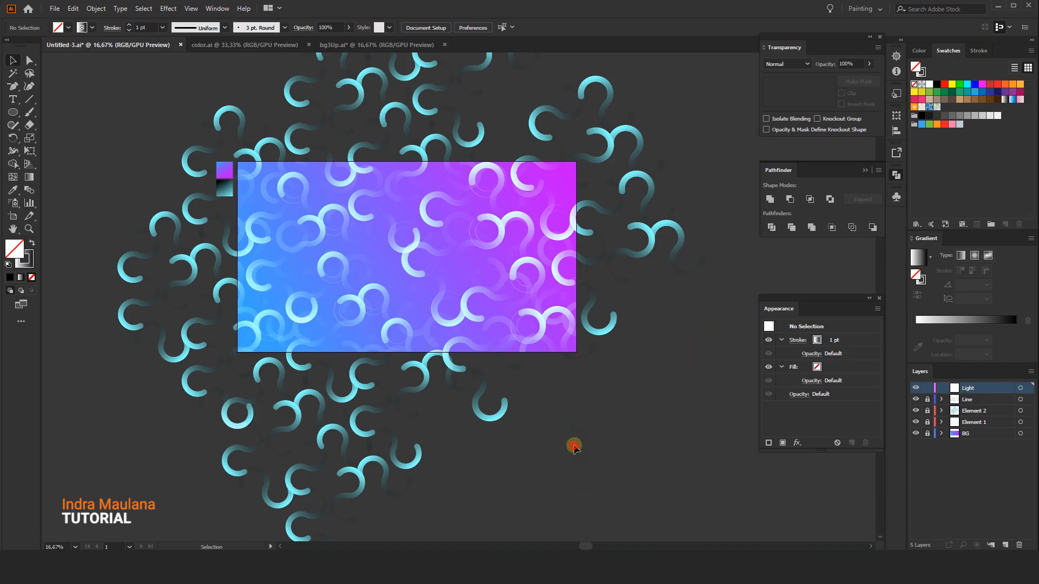
Step: Draw a circle about 60 px in diameter on the Light layer, in the empty area left of the central curves
{"action": "scroll", "coordinate": [252, 379], "scroll_direction": "up", "scroll_amount": 1}
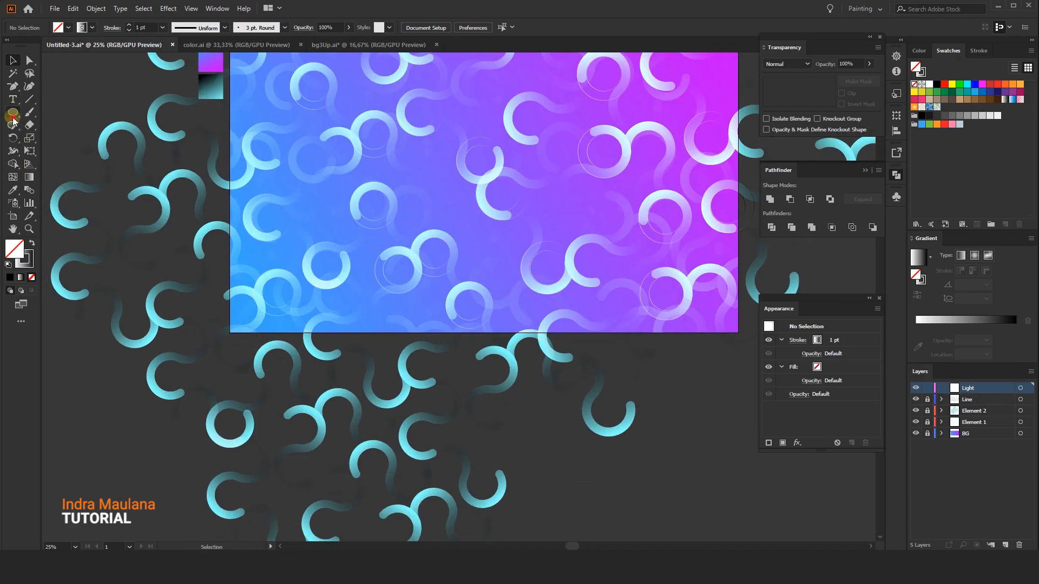
{"action": "left_click", "coordinate": [12, 113]}
{"action": "scroll", "coordinate": [348, 235], "scroll_direction": "up", "scroll_amount": 3}
{"action": "left_click_drag", "start_coordinate": [427, 219], "coordinate": [449, 240]}
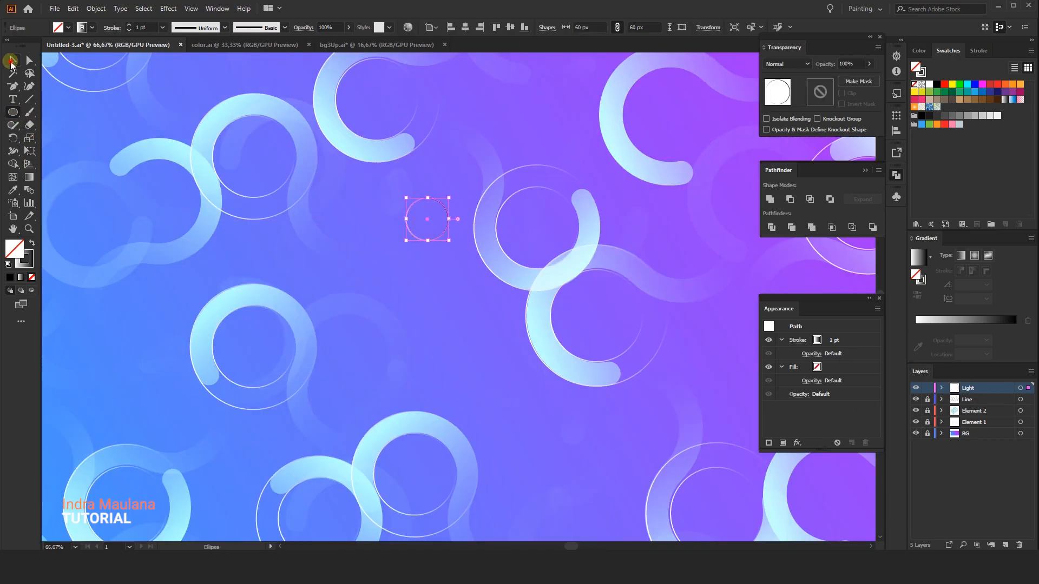
Step: Give the small circle a gradient fill with no stroke, sampling the cyan-to-transparent gradient from an S-curve
{"action": "left_click", "coordinate": [32, 243]}
{"action": "left_click", "coordinate": [20, 277]}
{"action": "left_click", "coordinate": [13, 189]}
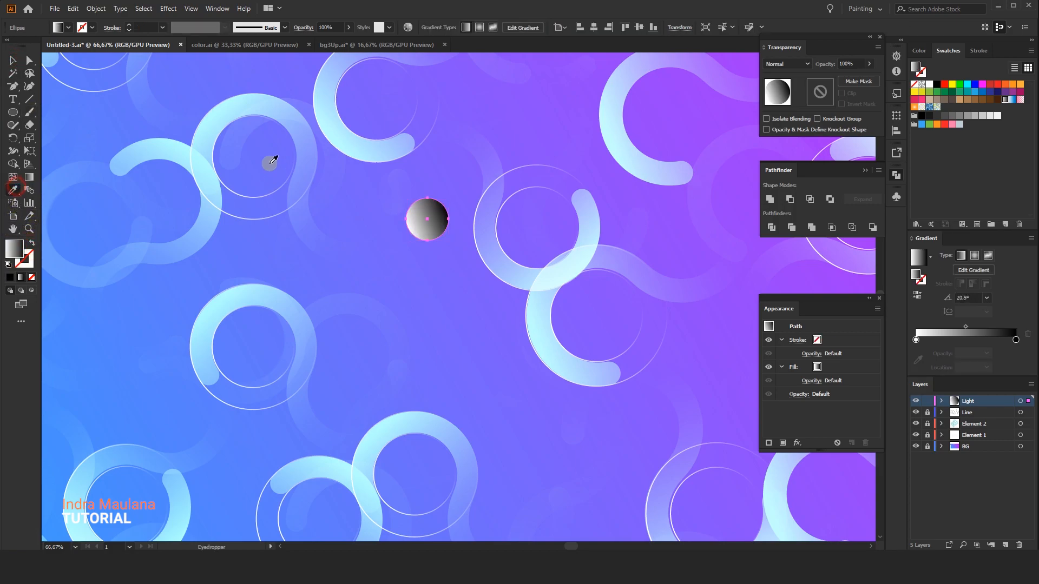
{"action": "left_click", "coordinate": [229, 115]}
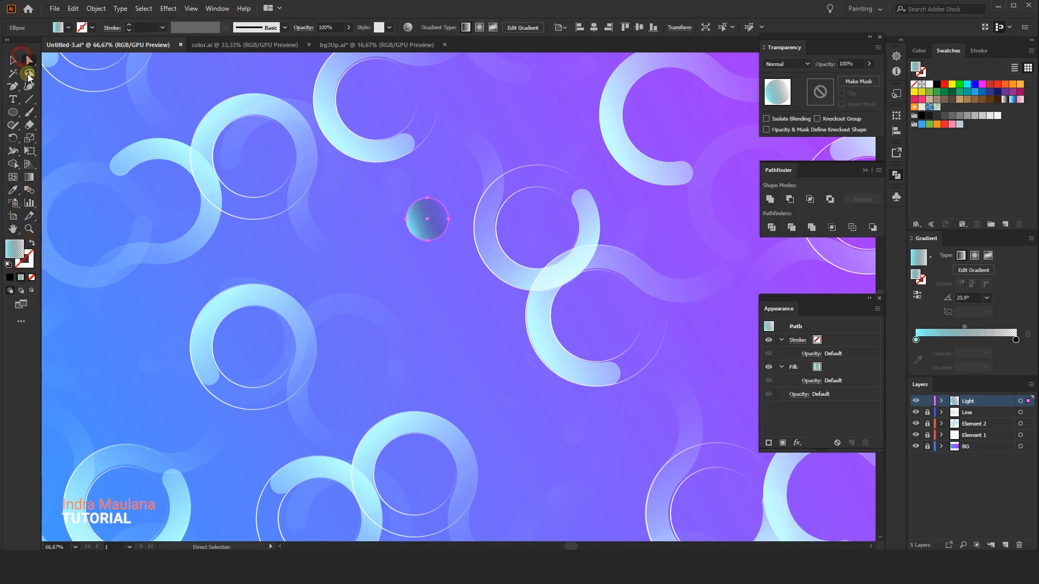
{"action": "left_click", "coordinate": [20, 59]}
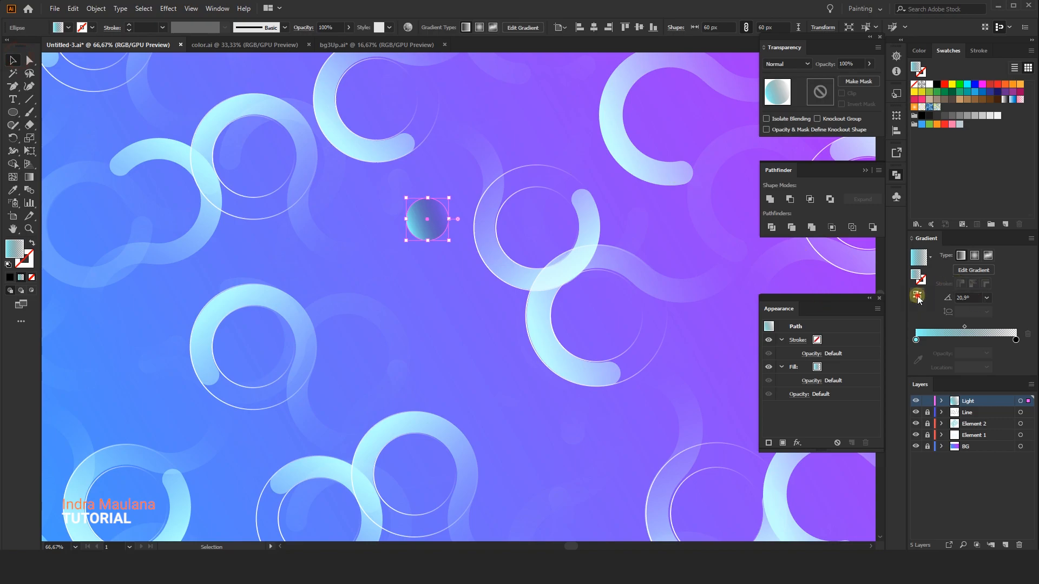
Step: Make the small circle's gradient radial with cyan at its center, and set its blending mode to Screen
{"action": "left_click", "coordinate": [974, 255]}
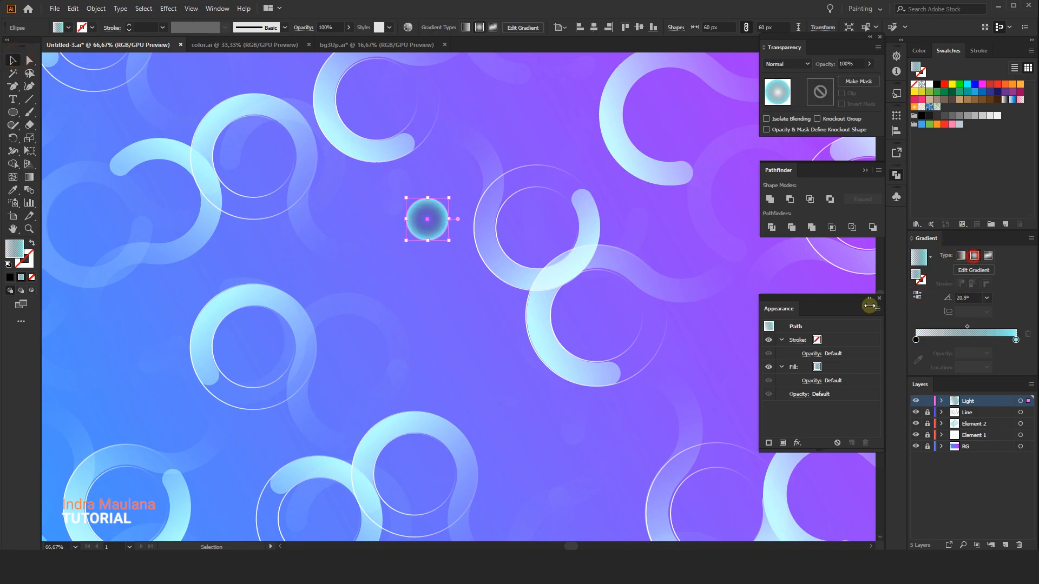
{"action": "left_click", "coordinate": [589, 308]}
{"action": "key", "text": "ctrl+plus"}
{"action": "left_click", "coordinate": [791, 63]}
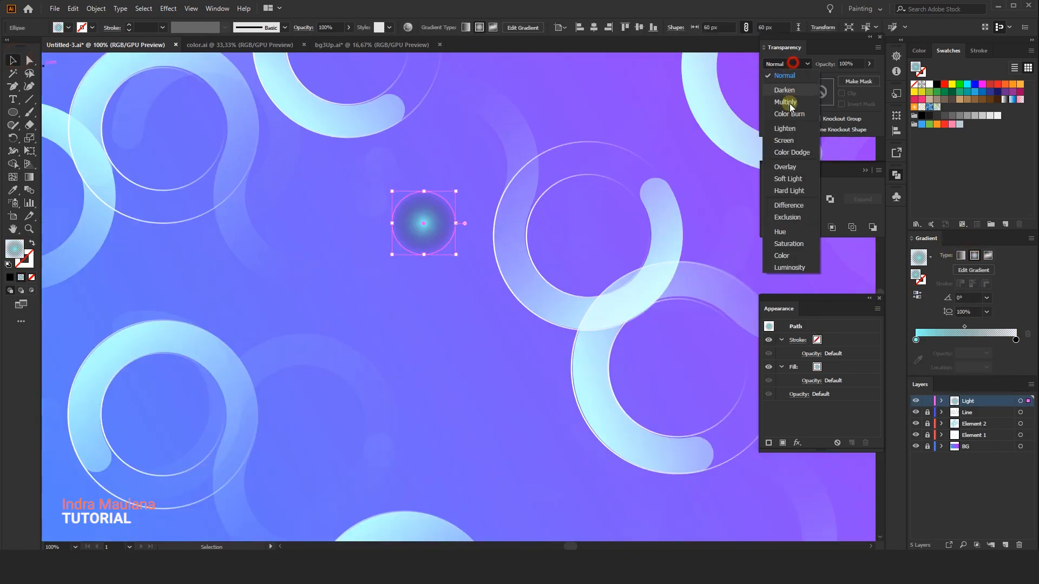
{"action": "left_click", "coordinate": [790, 140]}
{"action": "left_click", "coordinate": [507, 327]}
Step: Set the center color of the small light circle's radial gradient to 66FFFF
{"action": "scroll", "coordinate": [437, 299], "scroll_direction": "down", "scroll_amount": 4}
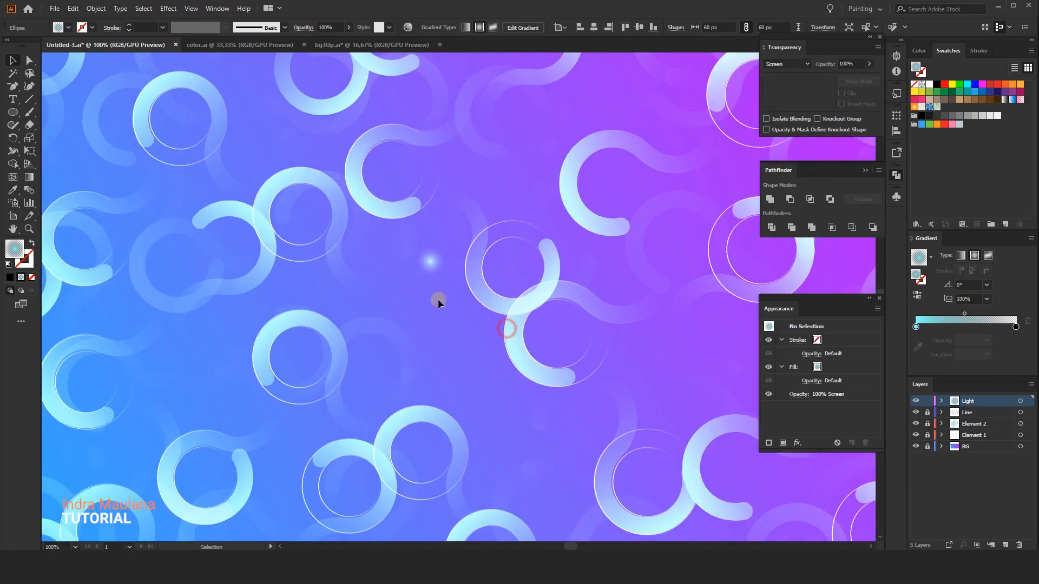
{"action": "scroll", "coordinate": [436, 282], "scroll_direction": "up", "scroll_amount": 2}
{"action": "left_click", "coordinate": [437, 278]}
{"action": "scroll", "coordinate": [437, 278], "scroll_direction": "up", "scroll_amount": 2}
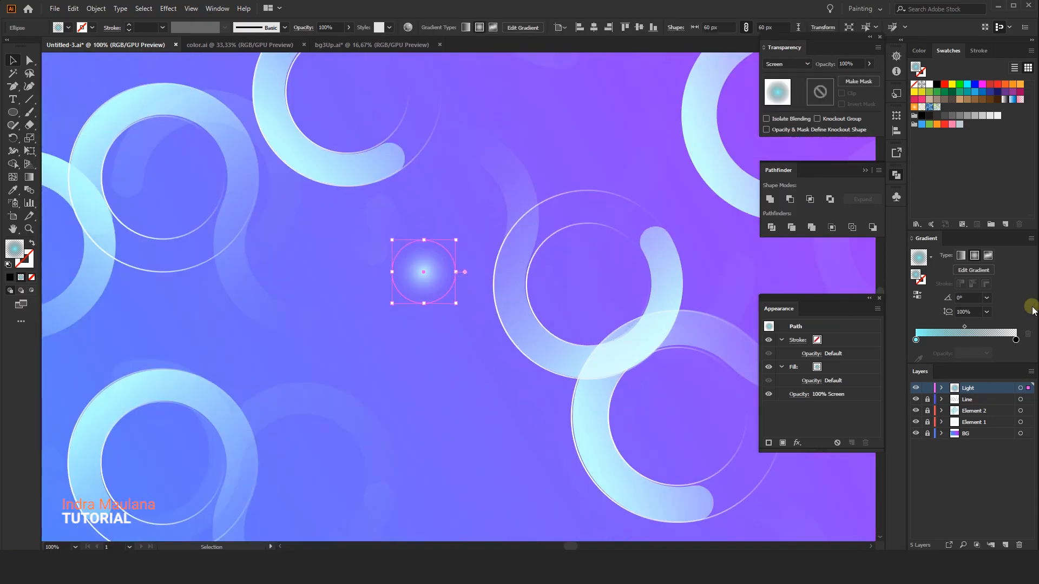
{"action": "double_click", "coordinate": [916, 340]}
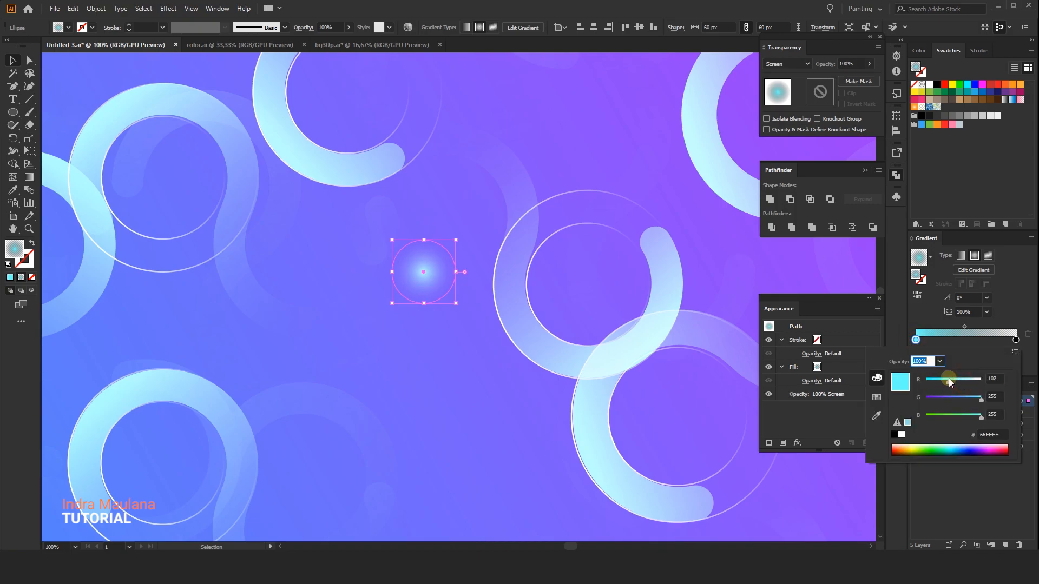
{"action": "left_click", "coordinate": [558, 355]}
Step: Scale the small light circle down to about 49 px in diameter
{"action": "scroll", "coordinate": [400, 292], "scroll_direction": "down", "scroll_amount": 1}
{"action": "left_click", "coordinate": [415, 283]}
{"action": "left_click_drag", "start_coordinate": [436, 256], "coordinate": [433, 259]}
{"action": "scroll", "coordinate": [434, 258], "scroll_direction": "up", "scroll_amount": 1}
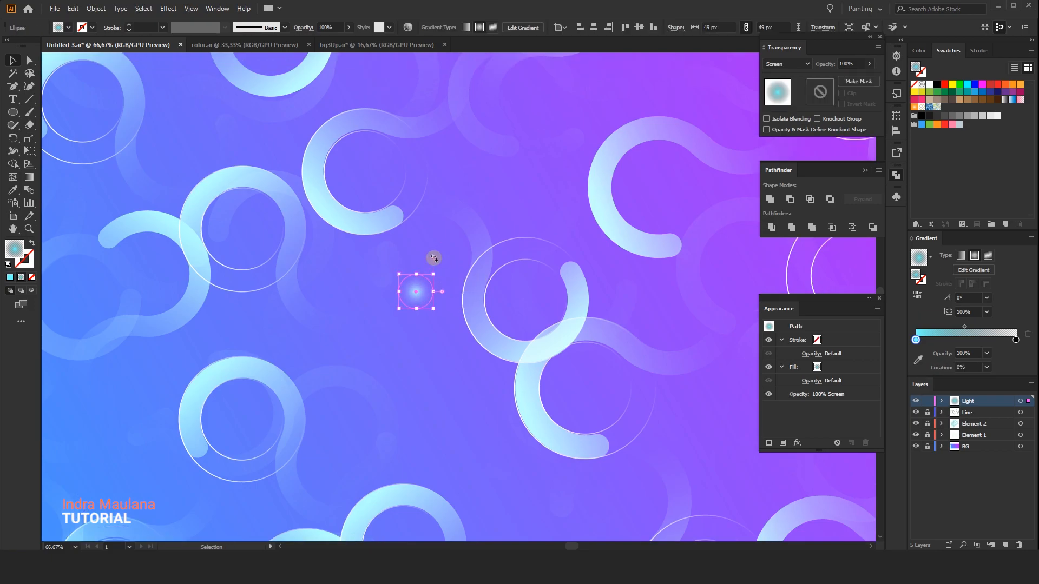
Step: Show the Symbols panel and save the light circle there as a new dynamic symbol
{"action": "left_click", "coordinate": [216, 9]}
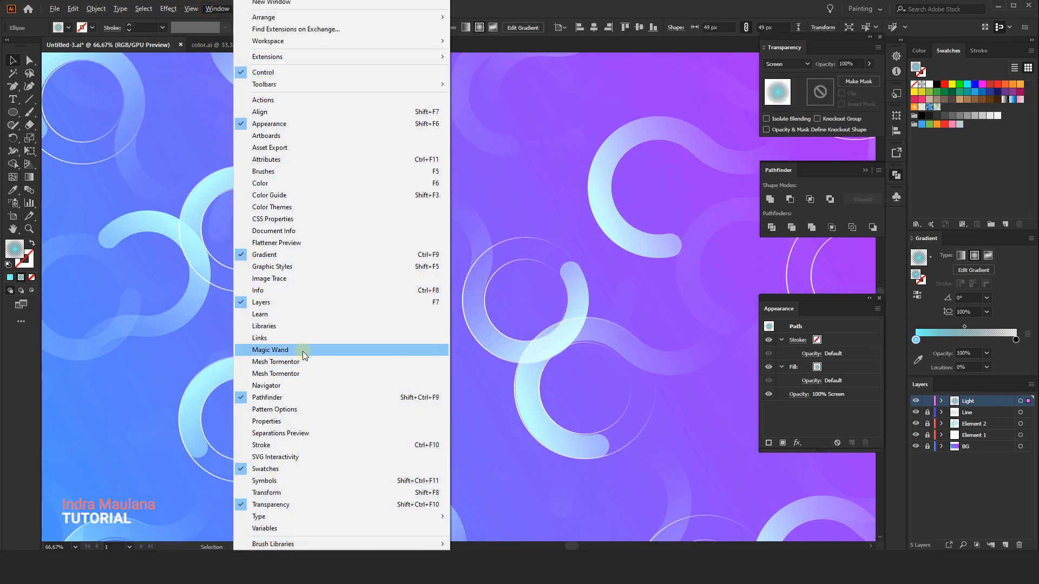
{"action": "left_click", "coordinate": [283, 480]}
{"action": "left_click_drag", "start_coordinate": [409, 299], "coordinate": [816, 249]}
{"action": "left_click", "coordinate": [523, 362]}
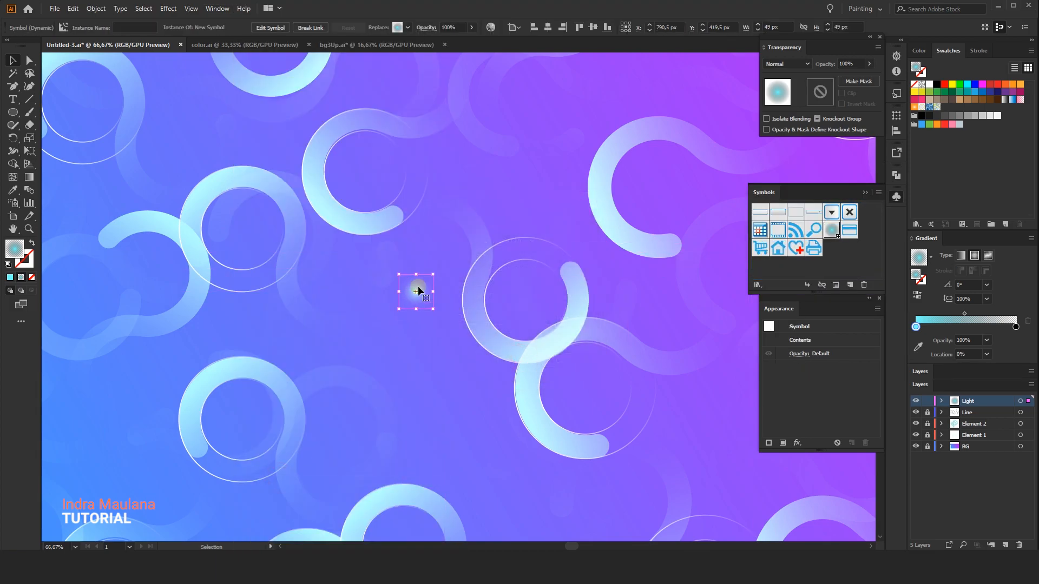
Step: Spray instances of the light symbol in scattered spots across the whole artboard with the Symbol Sprayer
{"action": "scroll", "coordinate": [418, 280], "scroll_direction": "down", "scroll_amount": 2}
{"action": "mouse_move", "coordinate": [422, 356]}
{"action": "left_mouse_down"}
{"action": "mouse_move", "coordinate": [423, 317]}
{"action": "mouse_move", "coordinate": [340, 363]}
{"action": "mouse_move", "coordinate": [233, 354]}
{"action": "left_mouse_up"}
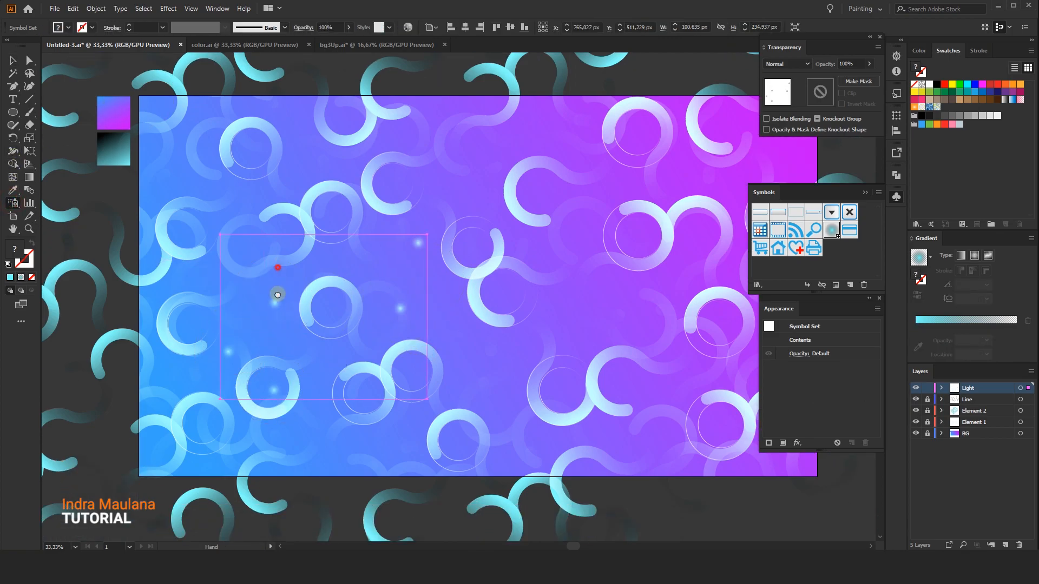
{"action": "left_click_drag", "start_coordinate": [277, 268], "coordinate": [170, 279]}
{"action": "scroll", "coordinate": [170, 279], "scroll_direction": "down", "scroll_amount": 1}
{"action": "left_click", "coordinate": [533, 412]}
{"action": "mouse_move", "coordinate": [257, 394]}
{"action": "left_mouse_down"}
{"action": "mouse_move", "coordinate": [352, 392]}
{"action": "mouse_move", "coordinate": [332, 427]}
{"action": "left_mouse_up"}
{"action": "left_click", "coordinate": [501, 217]}
{"action": "left_click", "coordinate": [623, 209]}
{"action": "left_click", "coordinate": [243, 237]}
{"action": "left_click", "coordinate": [171, 283]}
{"action": "left_click", "coordinate": [584, 297]}
{"action": "left_click", "coordinate": [595, 399]}
Step: Shrink scattered individual light dots across the artboard with the Symbol Sizer so their sizes vary
{"action": "left_click", "coordinate": [14, 202]}
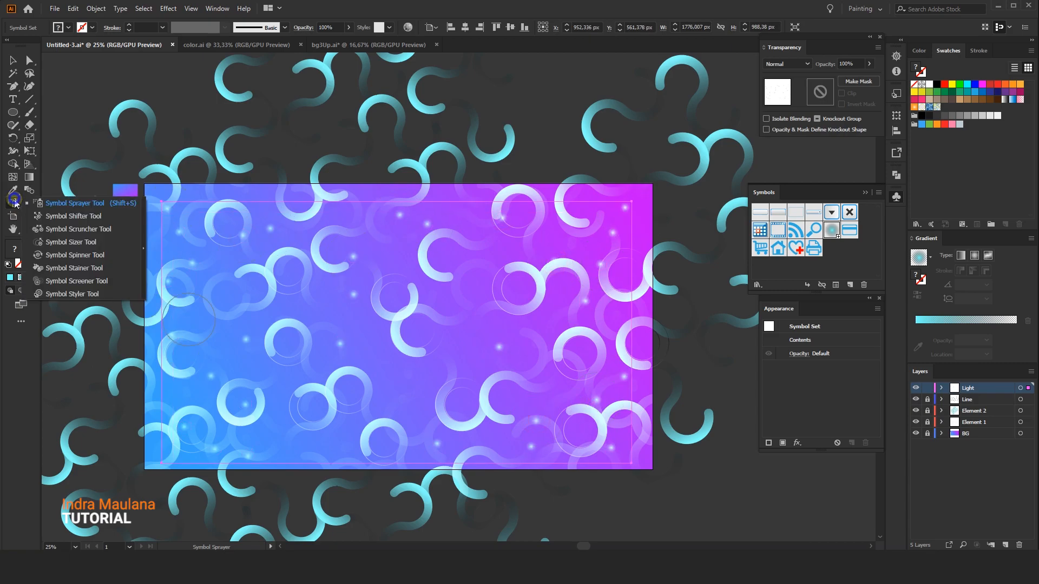
{"action": "left_click", "coordinate": [58, 242]}
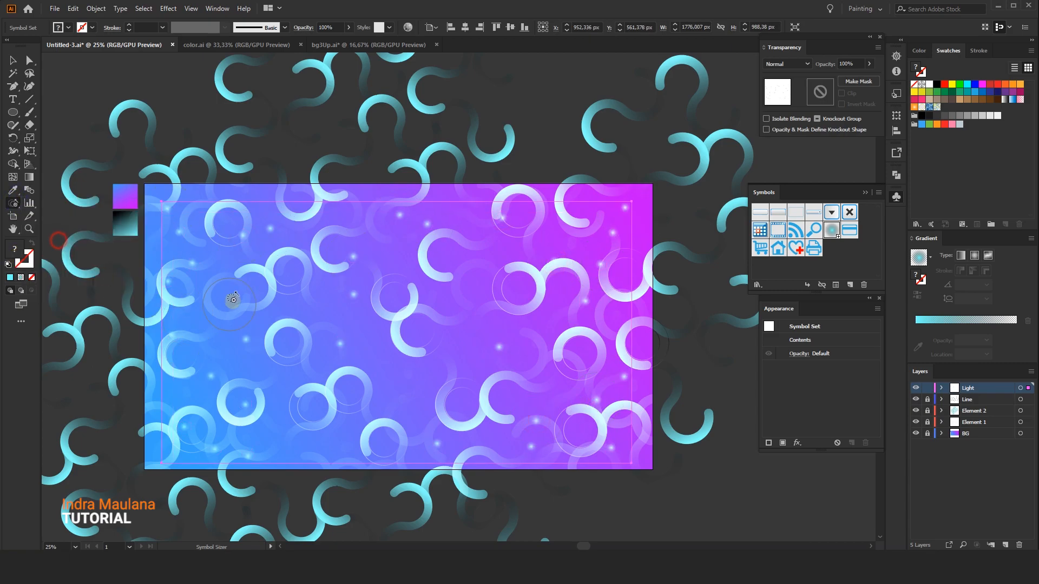
{"action": "left_click", "coordinate": [351, 255], "text": "alt"}
{"action": "left_click", "coordinate": [351, 292], "text": "alt"}
{"action": "left_click", "coordinate": [215, 380], "text": "alt"}
{"action": "left_click", "coordinate": [535, 421], "text": "alt"}
{"action": "left_click", "coordinate": [597, 400], "text": "alt"}
{"action": "left_click", "coordinate": [623, 377], "text": "alt"}
{"action": "left_click", "coordinate": [594, 292], "text": "alt"}
{"action": "left_click", "coordinate": [595, 272], "text": "alt"}
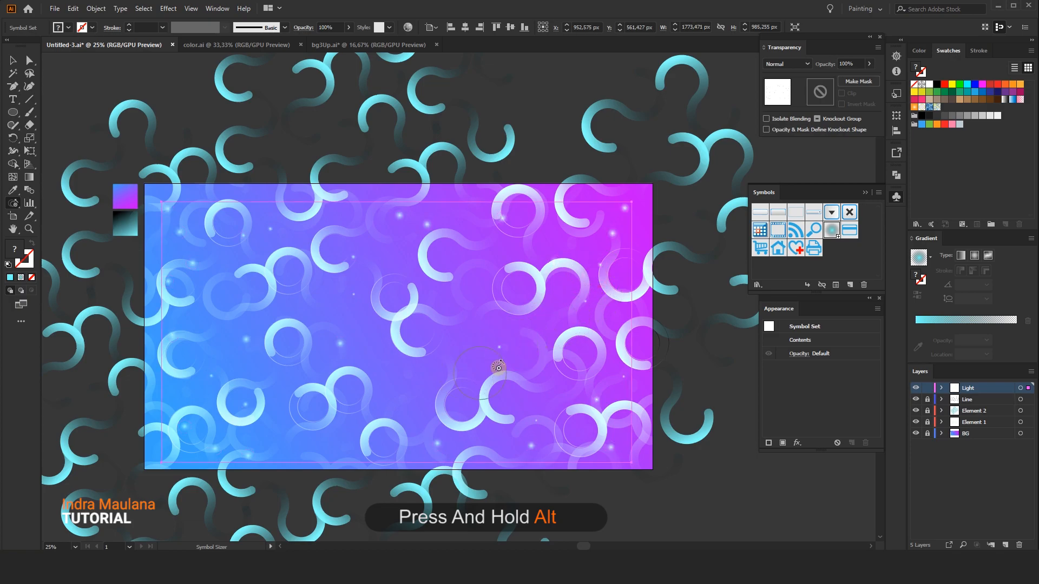
{"action": "left_click", "coordinate": [227, 343], "text": "alt"}
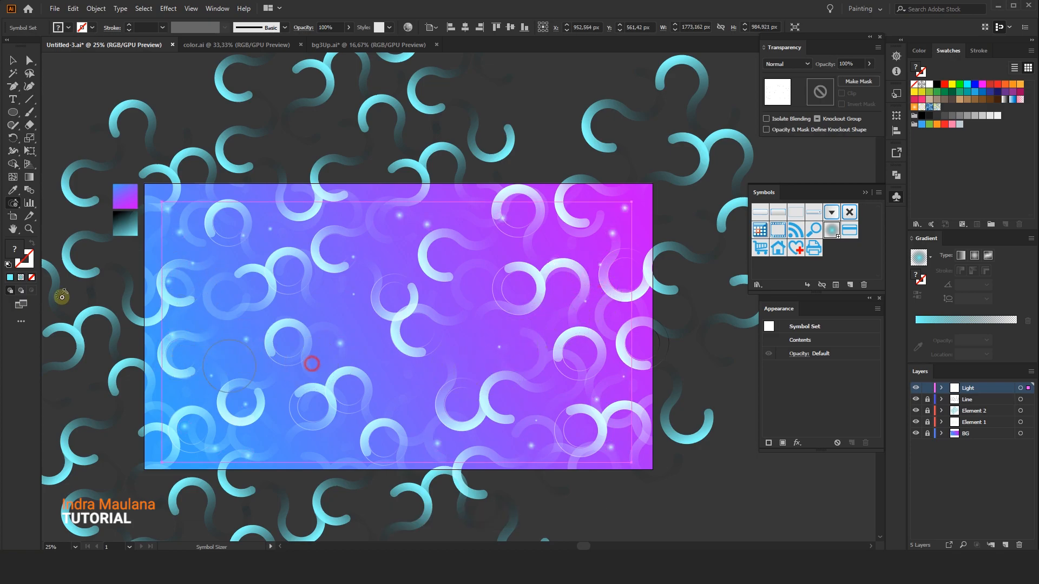
Step: Deselect the lights, lock the Light layer and add a new layer above it
{"action": "key", "text": "ctrl+minus"}
{"action": "key", "text": "ctrl+shift+a"}
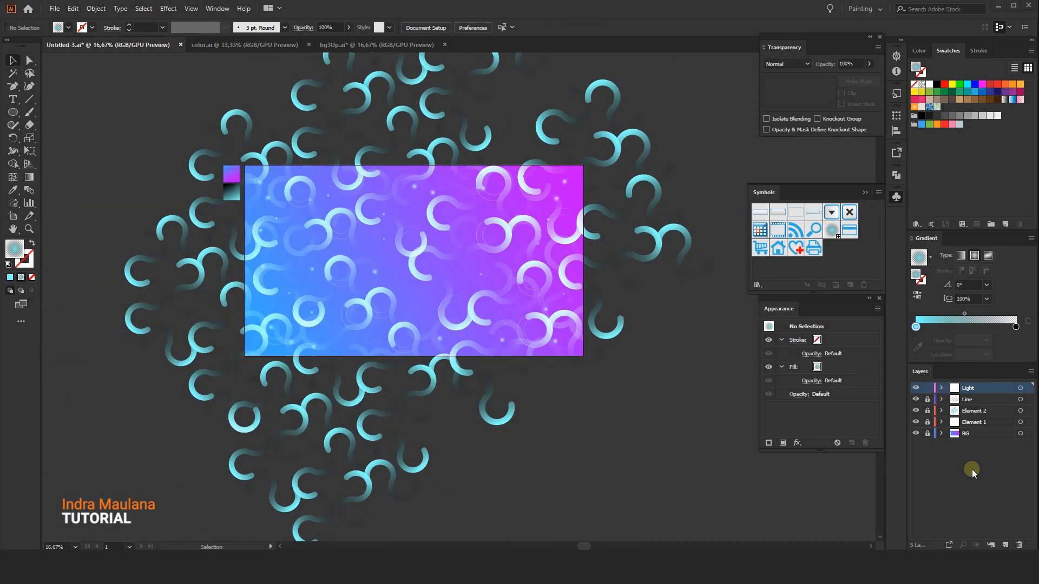
{"action": "left_click", "coordinate": [1006, 545]}
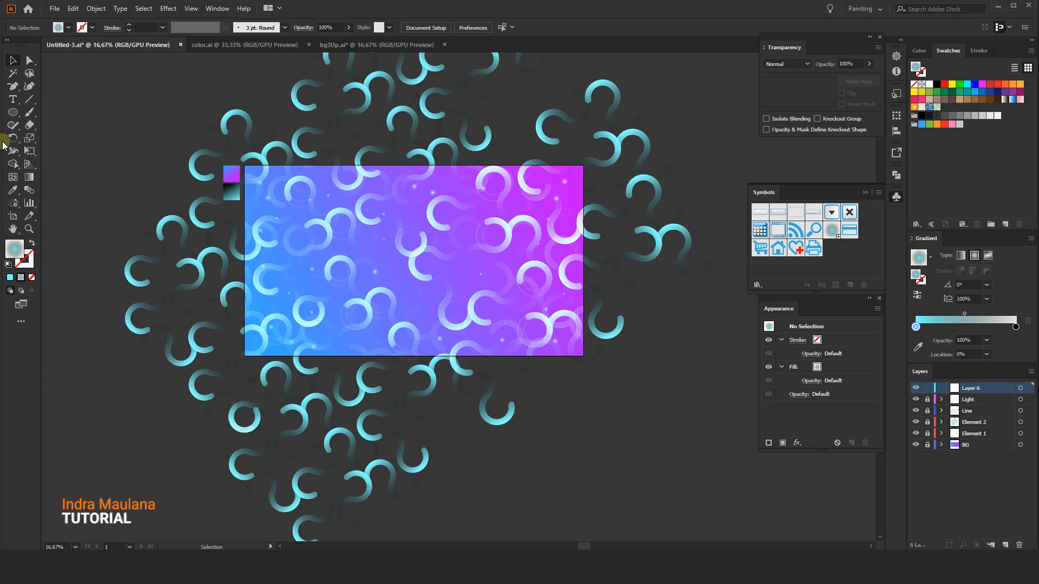
Step: Draw a 1920 × 1080 px rectangle on the new layer and center it on the artboard
{"action": "left_click_drag", "start_coordinate": [10, 119], "coordinate": [60, 114]}
{"action": "left_click", "coordinate": [480, 242]}
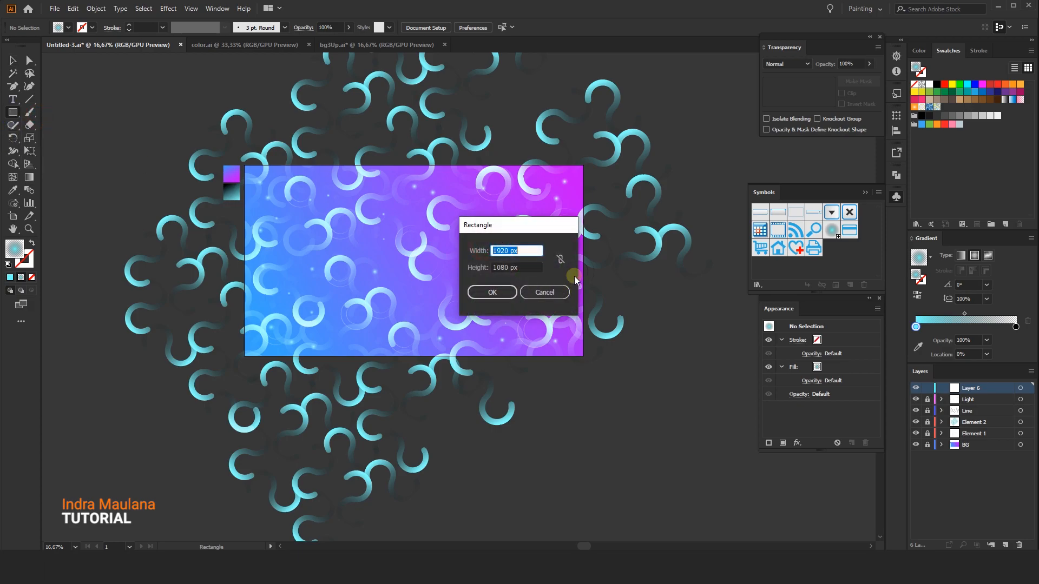
{"action": "left_click", "coordinate": [483, 293]}
{"action": "key", "text": "v"}
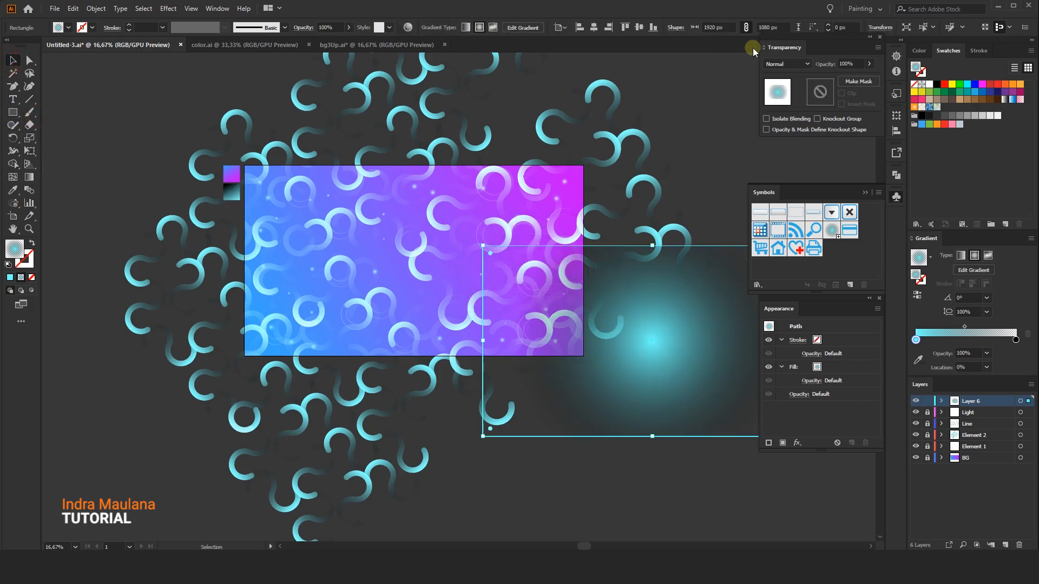
{"action": "left_click", "coordinate": [594, 27]}
{"action": "left_click", "coordinate": [639, 27]}
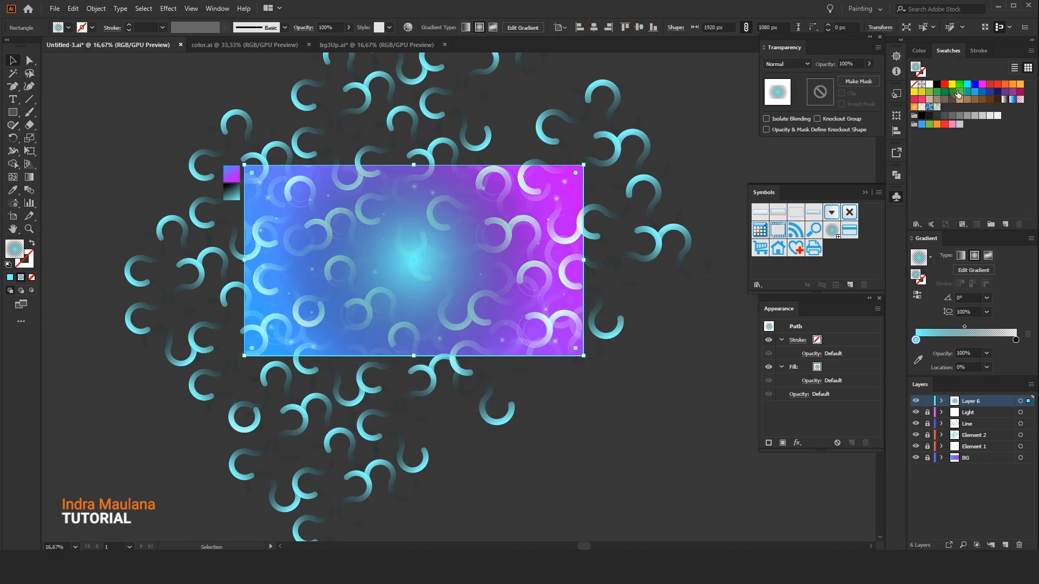
Step: Fill the rectangle with white and add a dark blue mesh point at its center
{"action": "left_click", "coordinate": [930, 85]}
{"action": "scroll", "coordinate": [438, 250], "scroll_direction": "up", "scroll_amount": 1}
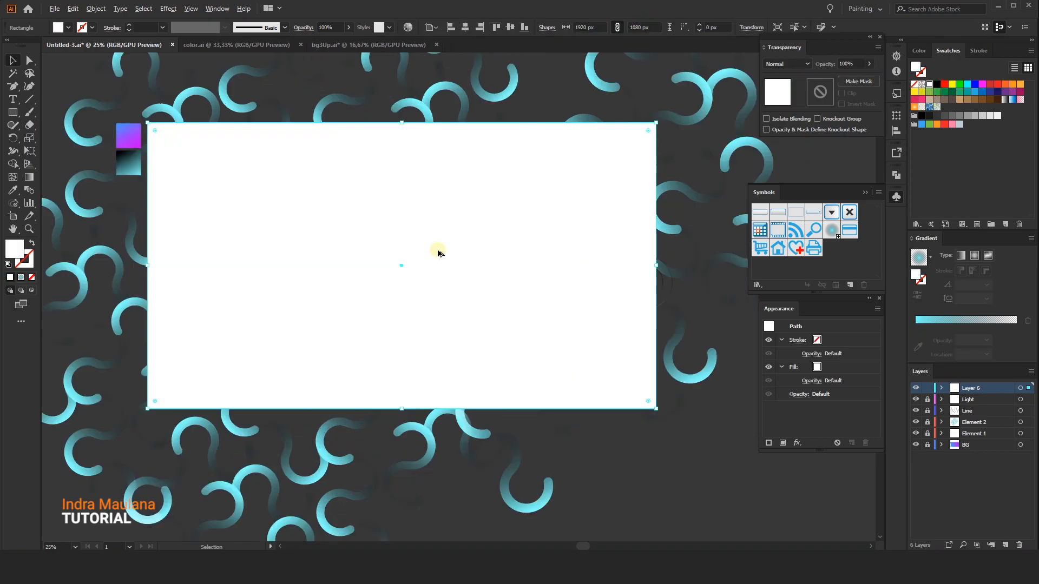
{"action": "left_click", "coordinate": [11, 176]}
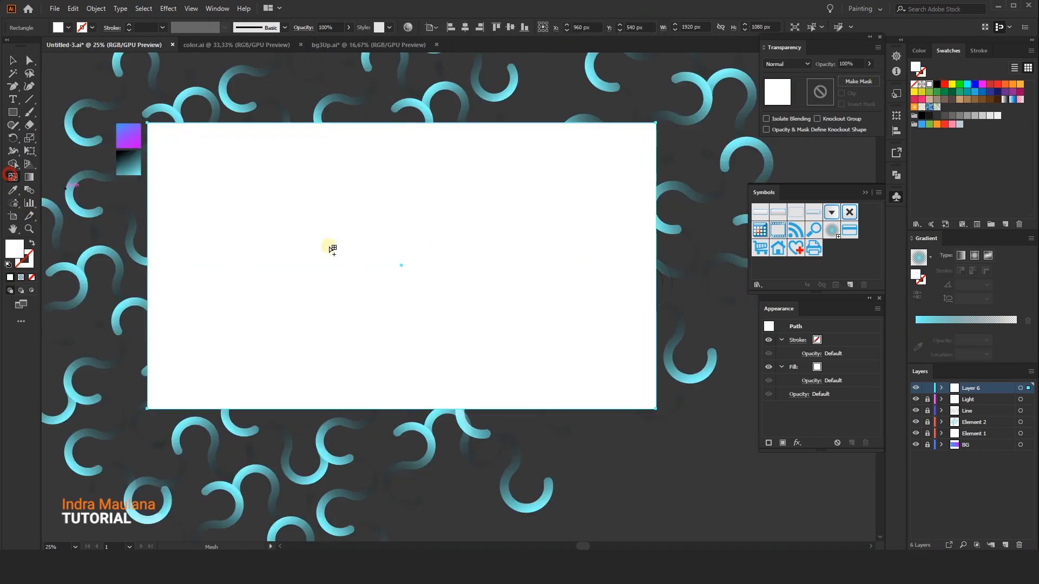
{"action": "left_click", "coordinate": [401, 265]}
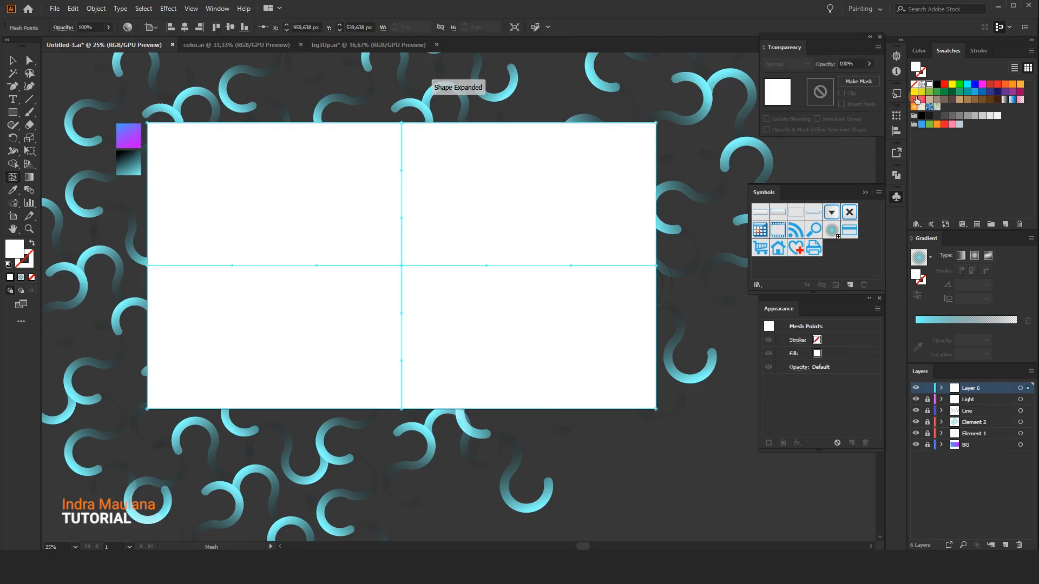
{"action": "left_click", "coordinate": [991, 93]}
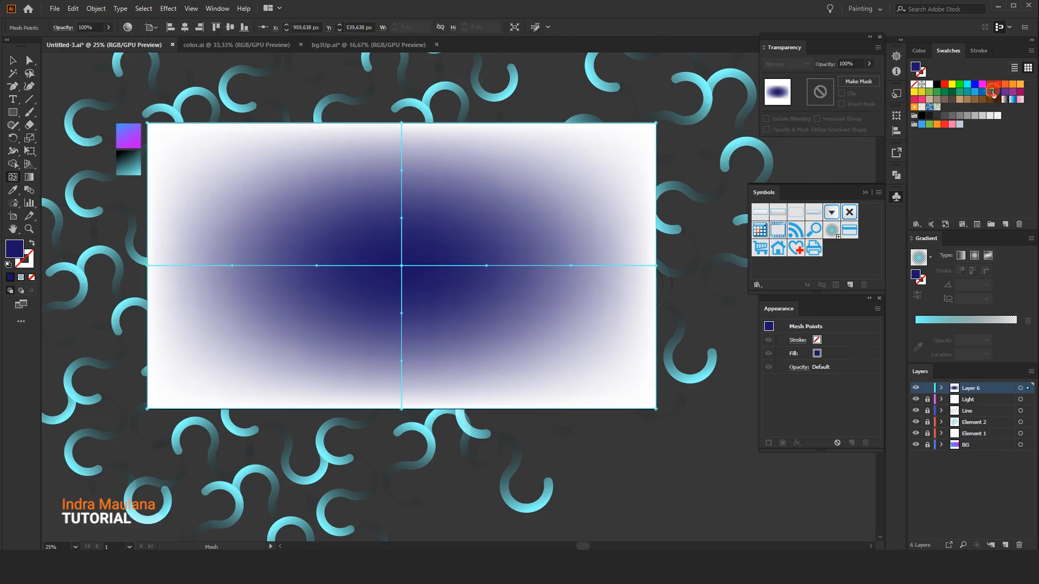
{"action": "left_click", "coordinate": [989, 92]}
{"action": "left_click", "coordinate": [17, 63]}
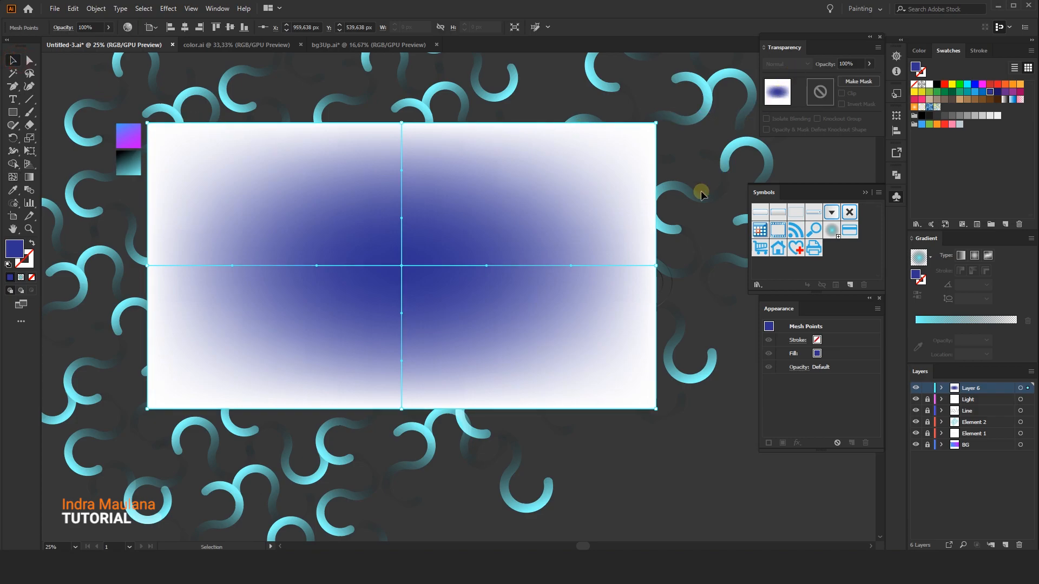
Step: Set the mesh's blending mode to Multiply and move its layer directly above the BG layer
{"action": "left_click", "coordinate": [550, 257]}
{"action": "left_click", "coordinate": [777, 66]}
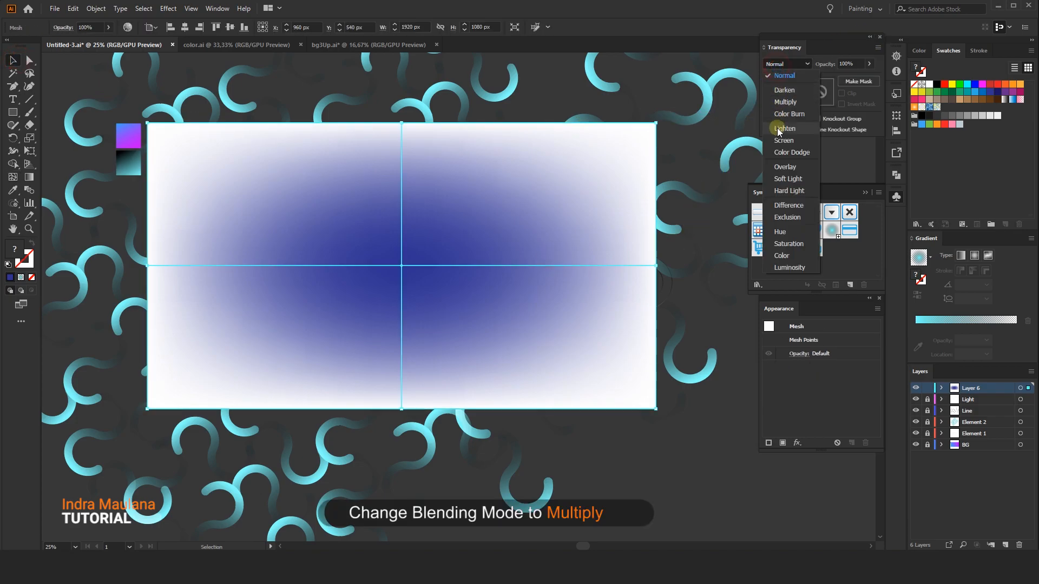
{"action": "left_click", "coordinate": [785, 102]}
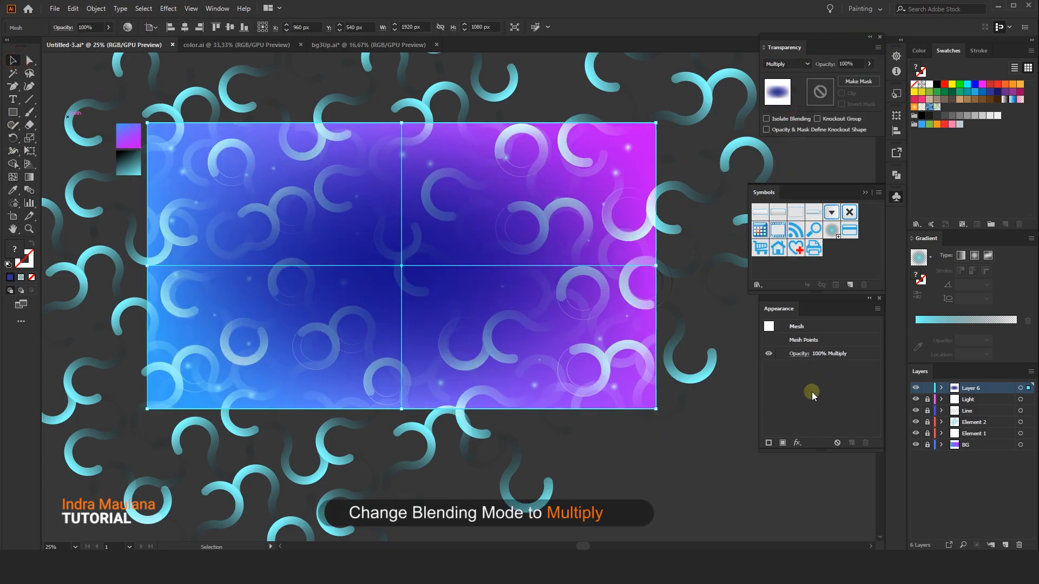
{"action": "left_click_drag", "start_coordinate": [987, 393], "coordinate": [971, 439]}
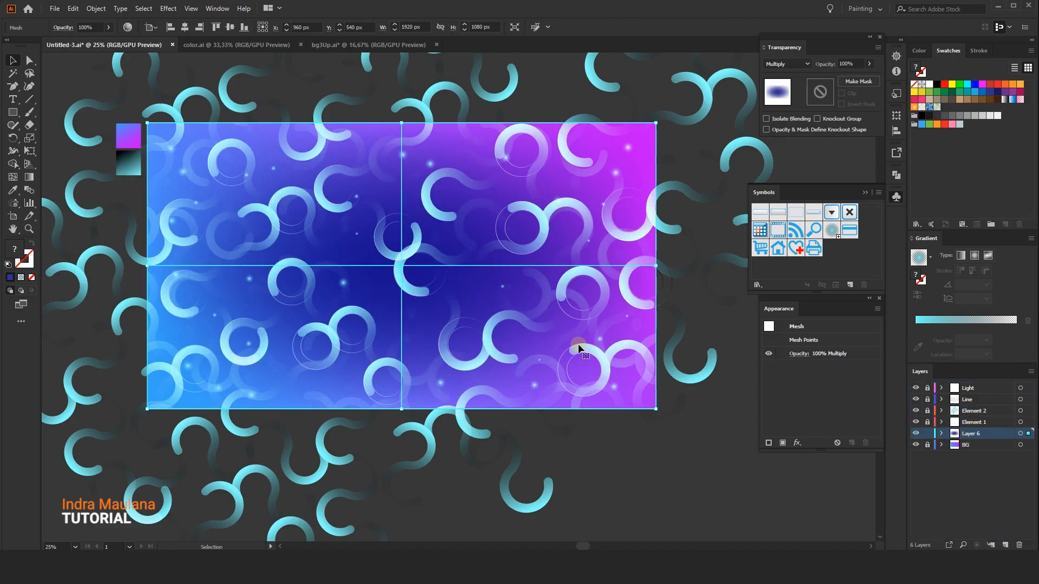
Step: Move the mesh's dark center point up and to the right, to about X 1290 px, Y 380 px
{"action": "left_click_drag", "start_coordinate": [358, 318], "coordinate": [374, 342]}
{"action": "key", "text": "ctrl+z"}
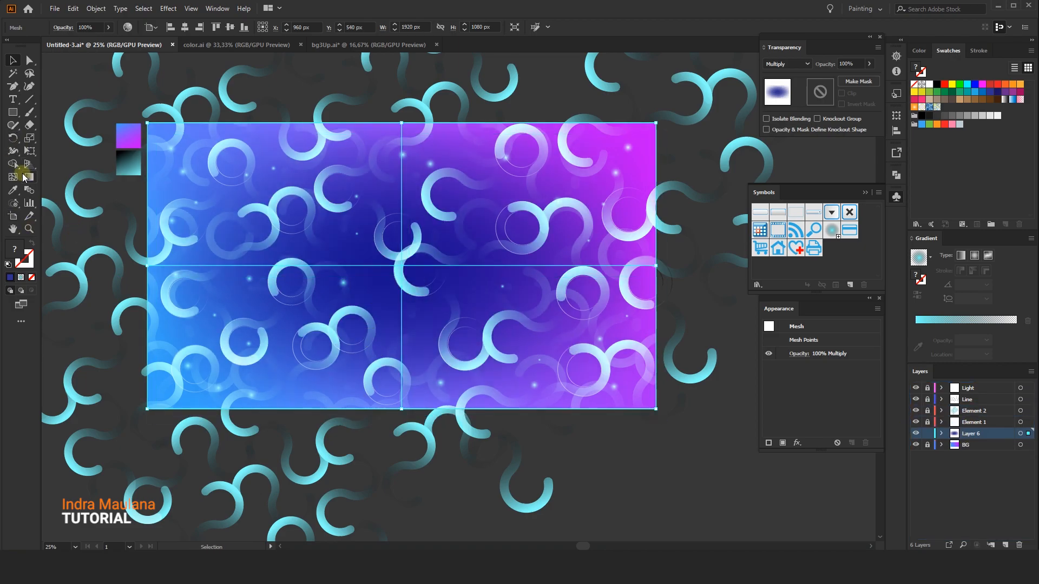
{"action": "left_click", "coordinate": [12, 175]}
{"action": "left_click", "coordinate": [401, 266]}
{"action": "left_click_drag", "start_coordinate": [401, 265], "coordinate": [489, 223]}
{"action": "left_click", "coordinate": [12, 60]}
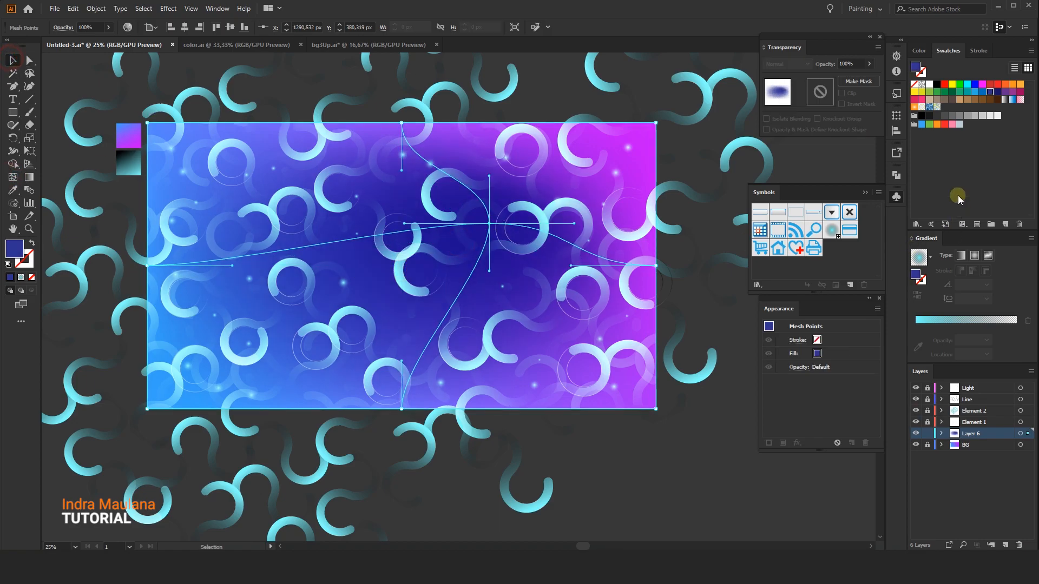
Step: Lower the opacity of the dark blue mesh to soften the shading, then deselect it
{"action": "left_click", "coordinate": [613, 171]}
{"action": "left_click", "coordinate": [869, 64]}
{"action": "left_click_drag", "start_coordinate": [869, 76], "coordinate": [848, 77]}
{"action": "left_click", "coordinate": [685, 473]}
{"action": "left_click", "coordinate": [768, 525]}
Step: Unlock all the layers and make the Light layer active
{"action": "left_click", "coordinate": [926, 387]}
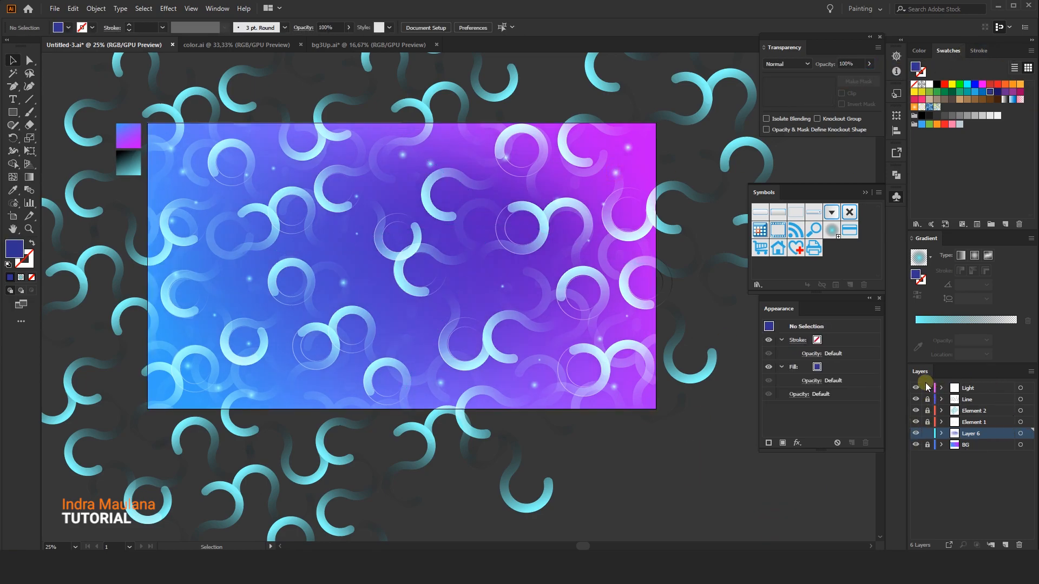
{"action": "left_click_drag", "start_coordinate": [926, 388], "coordinate": [925, 445]}
{"action": "scroll", "coordinate": [615, 457], "scroll_direction": "down", "scroll_amount": 1}
{"action": "left_click", "coordinate": [989, 386]}
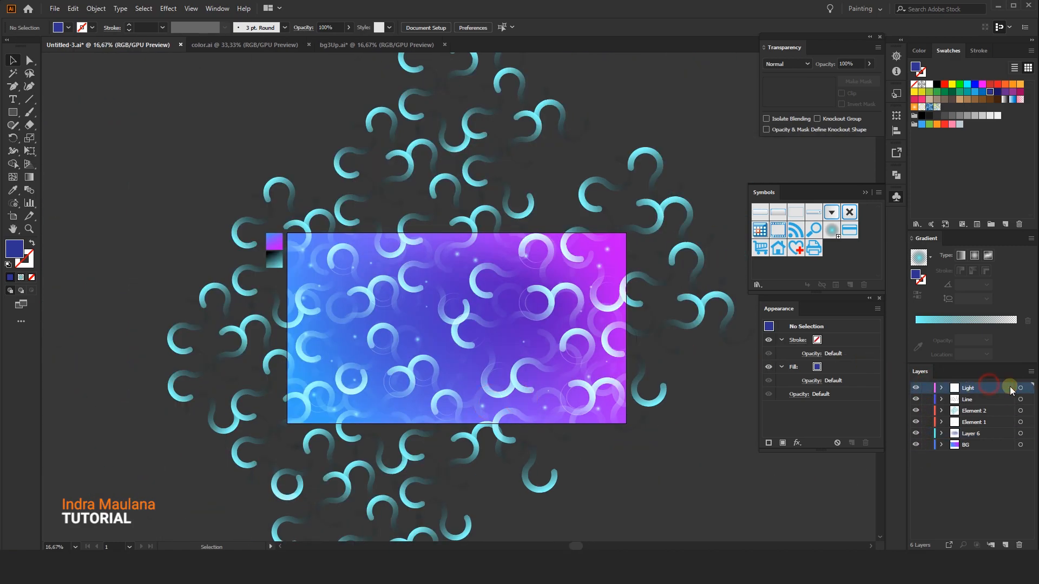
Step: Draw a 1920 × 1080 px rectangle on the Light layer and center it on the artboard over the artwork
{"action": "left_click", "coordinate": [12, 112]}
{"action": "left_click", "coordinate": [468, 325]}
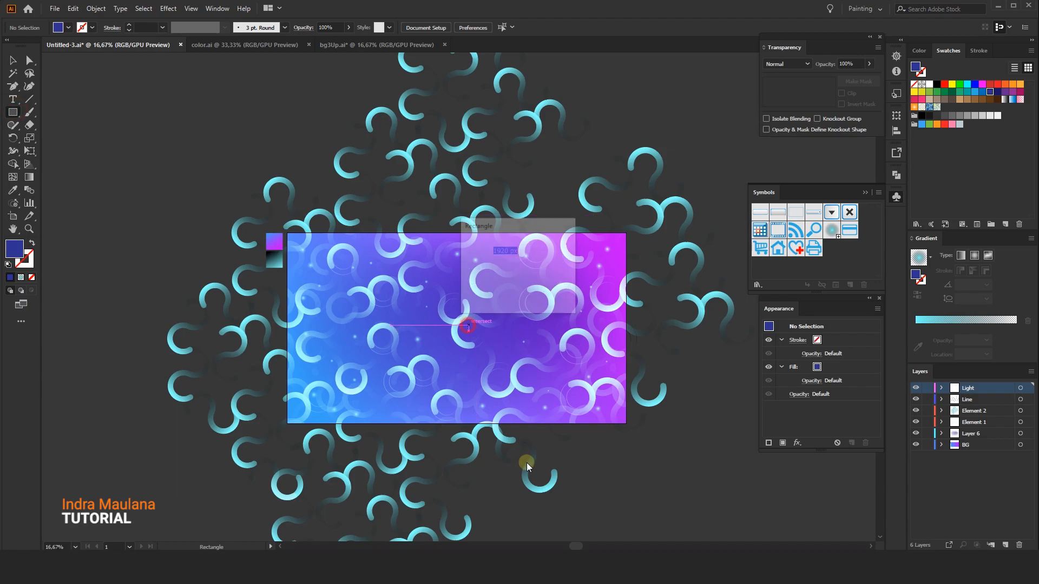
{"action": "key", "text": "Return"}
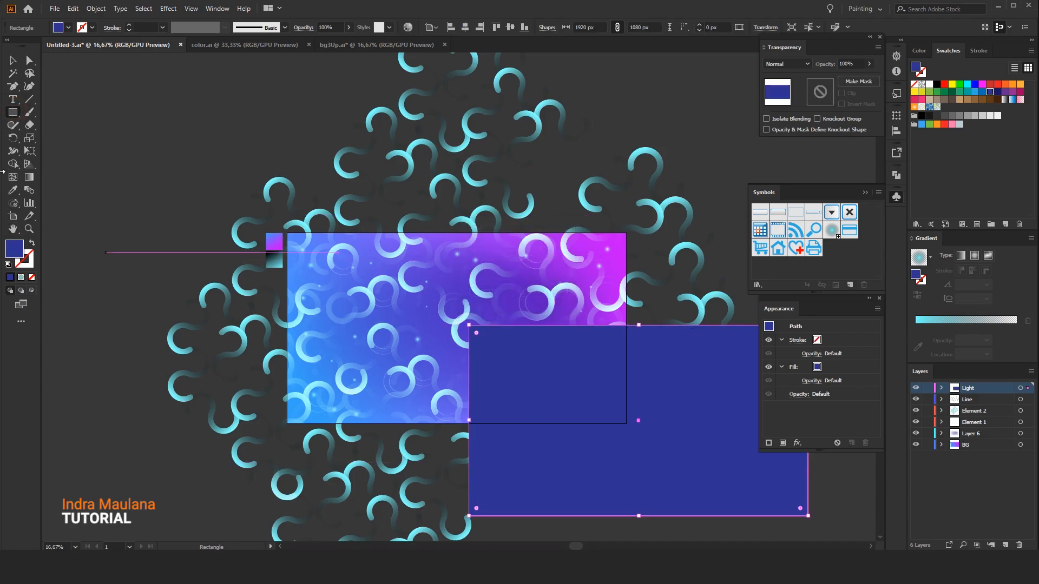
{"action": "left_click", "coordinate": [14, 61]}
{"action": "left_click", "coordinate": [464, 27]}
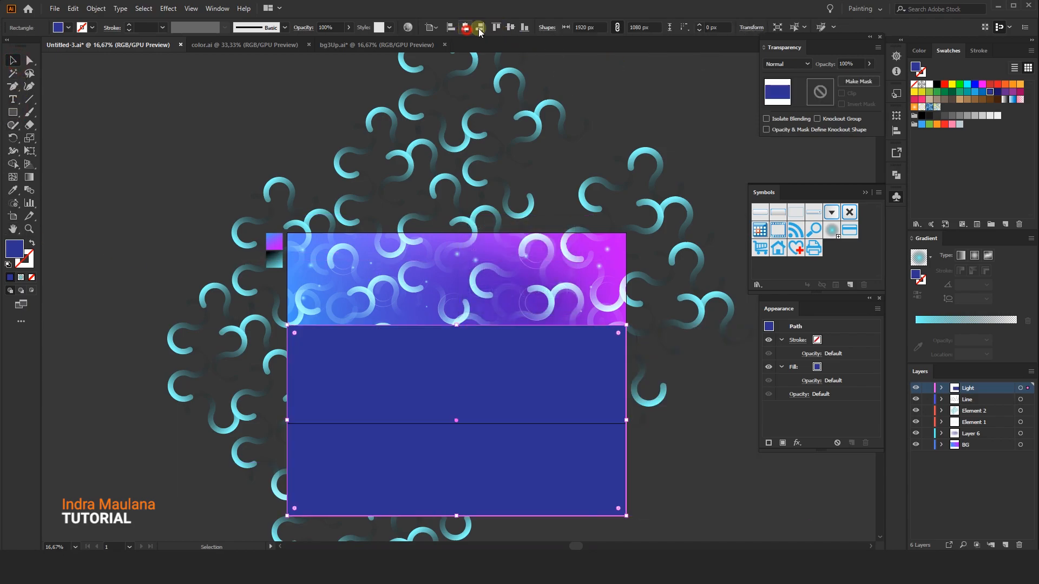
{"action": "left_click", "coordinate": [510, 27]}
{"action": "left_click", "coordinate": [206, 142]}
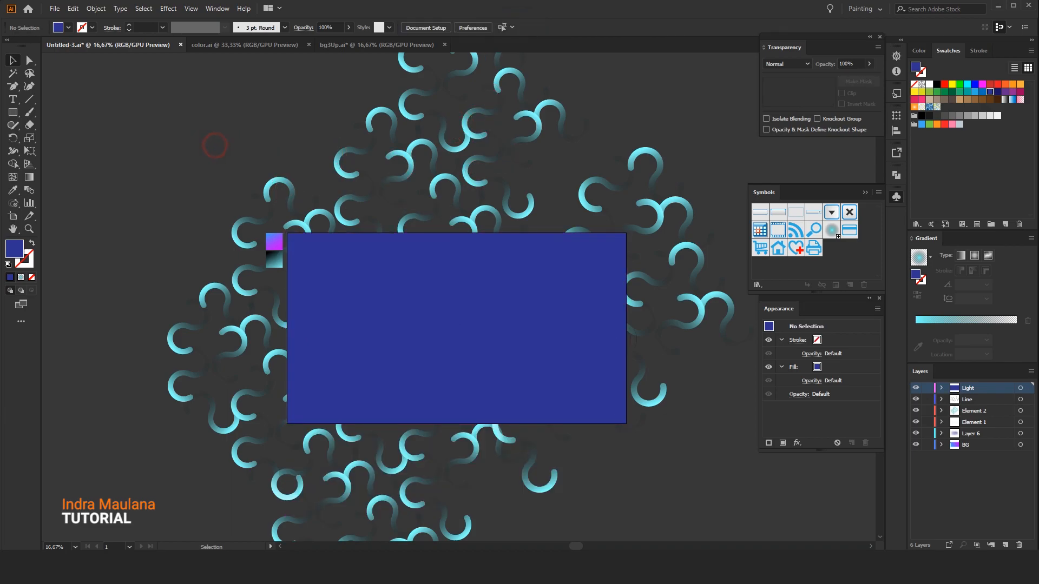
Step: Select all the artwork and make a clipping mask from the top rectangle to crop it to the artboard
{"action": "left_click", "coordinate": [135, 9]}
{"action": "left_click", "coordinate": [178, 30]}
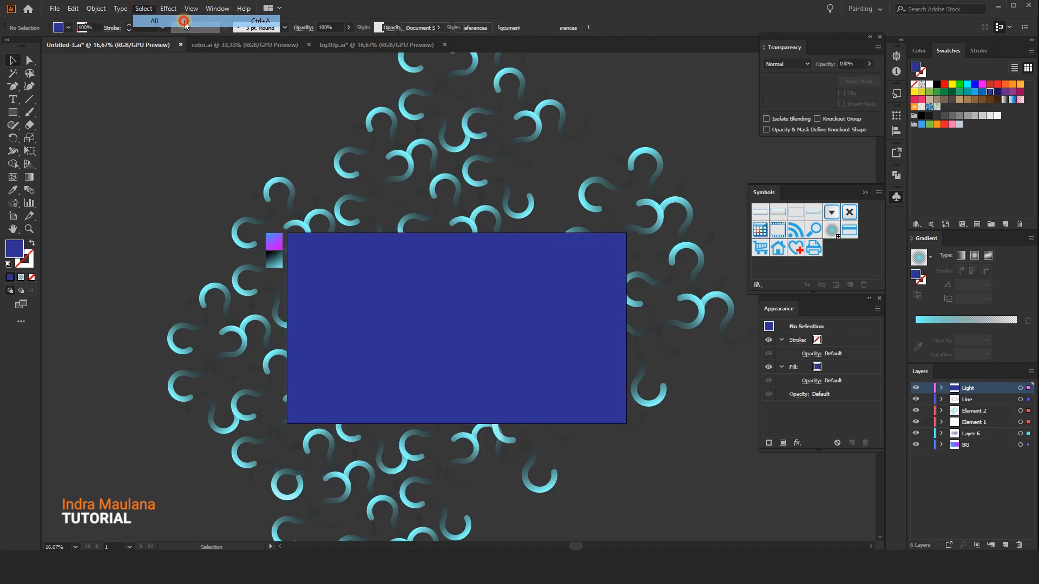
{"action": "right_click", "coordinate": [454, 256]}
{"action": "left_click", "coordinate": [497, 348]}
{"action": "left_click", "coordinate": [489, 476]}
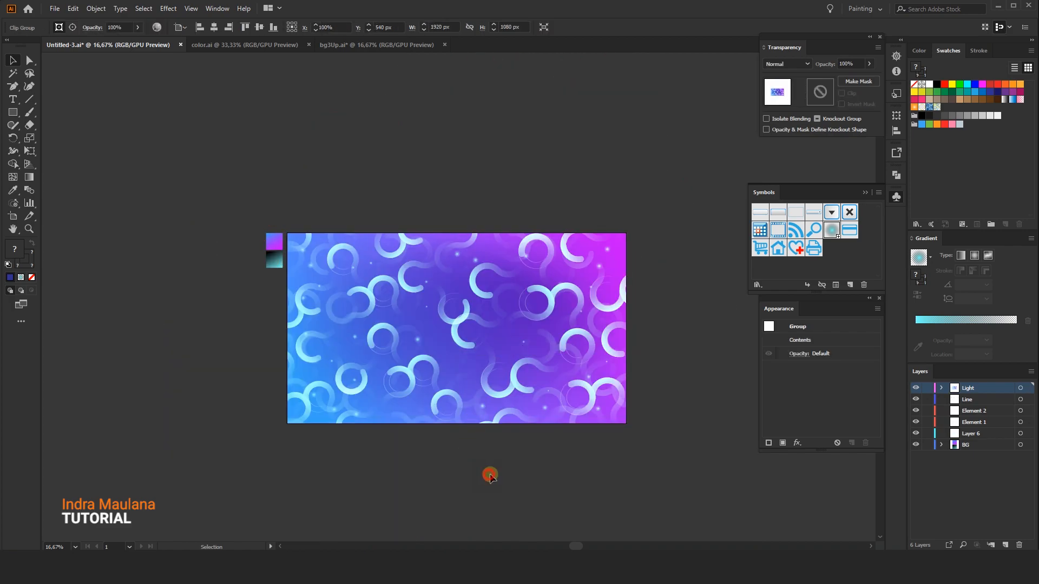
{"action": "scroll", "coordinate": [489, 471], "scroll_direction": "down", "scroll_amount": 3}
{"action": "scroll", "coordinate": [499, 431], "scroll_direction": "up", "scroll_amount": 2}
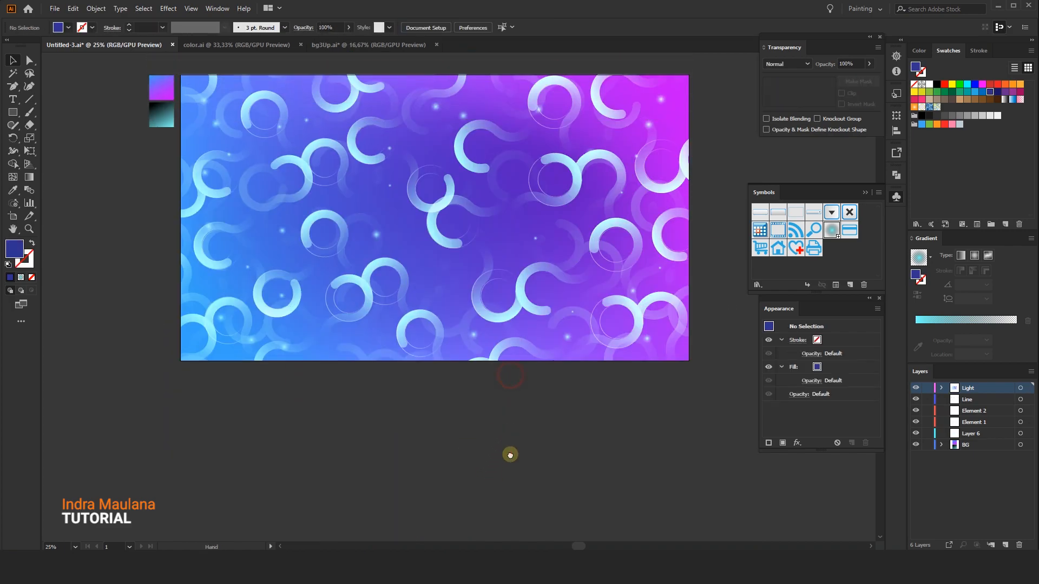